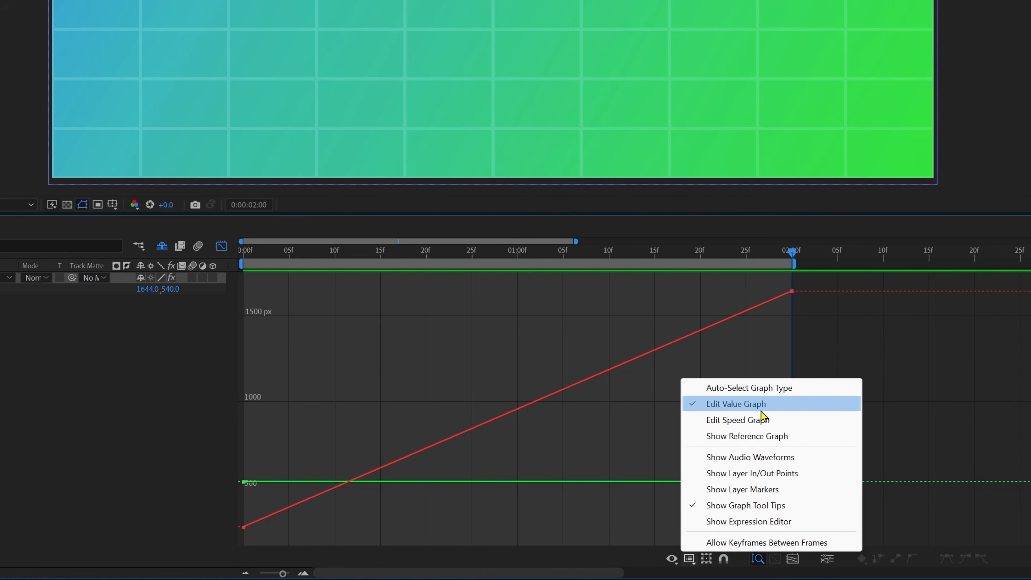
- Separate the Ball layer's Position into X and Y dimensions and remove the Y Position keyframes
click(353, 374)
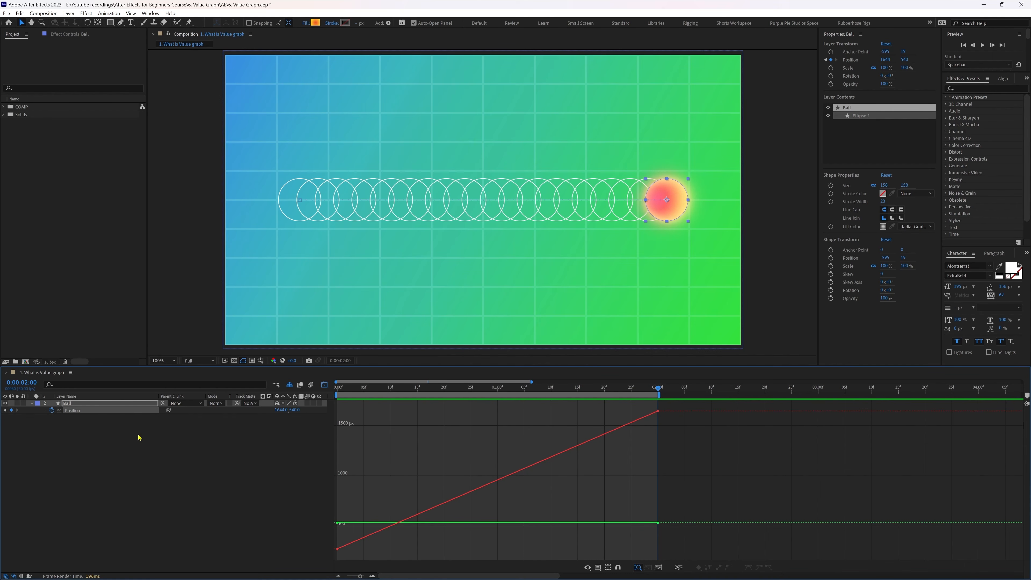
click(82, 418)
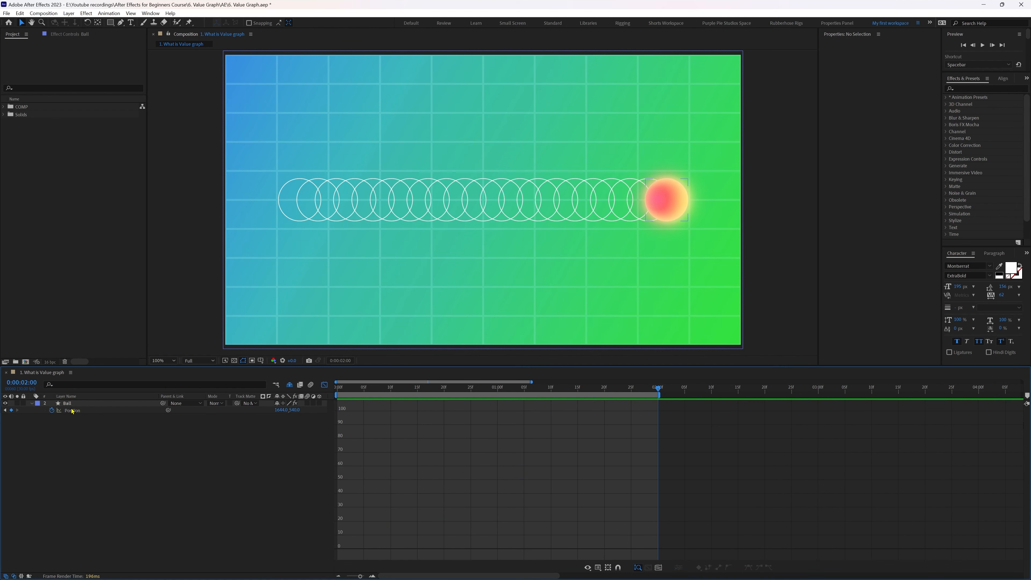
click(72, 412)
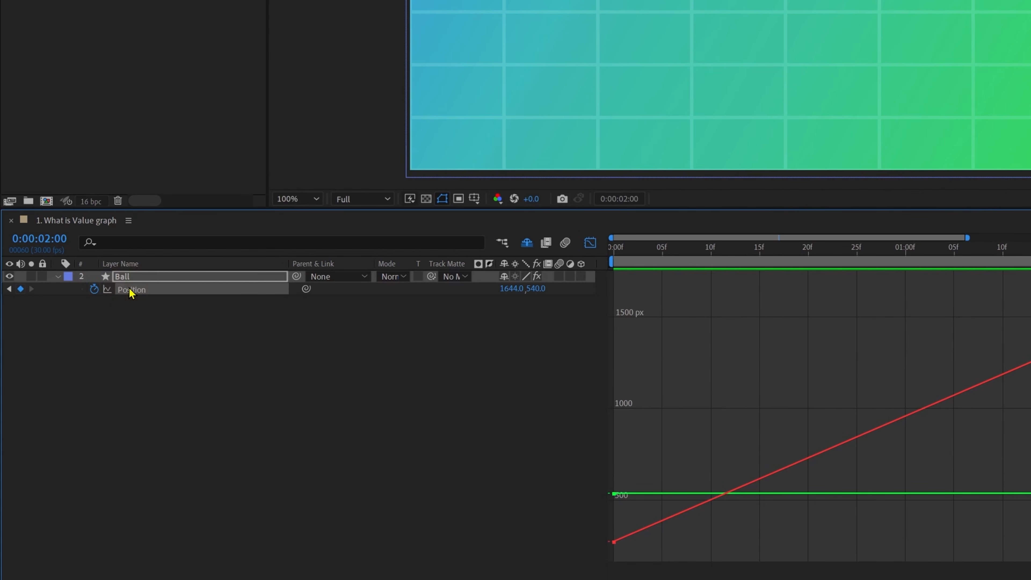
right_click(130, 292)
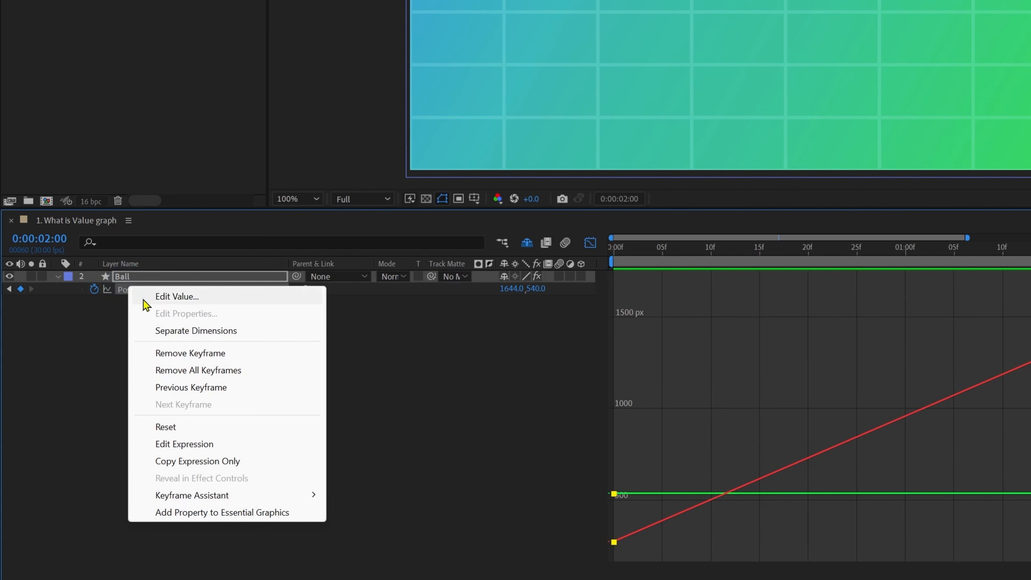
click(177, 332)
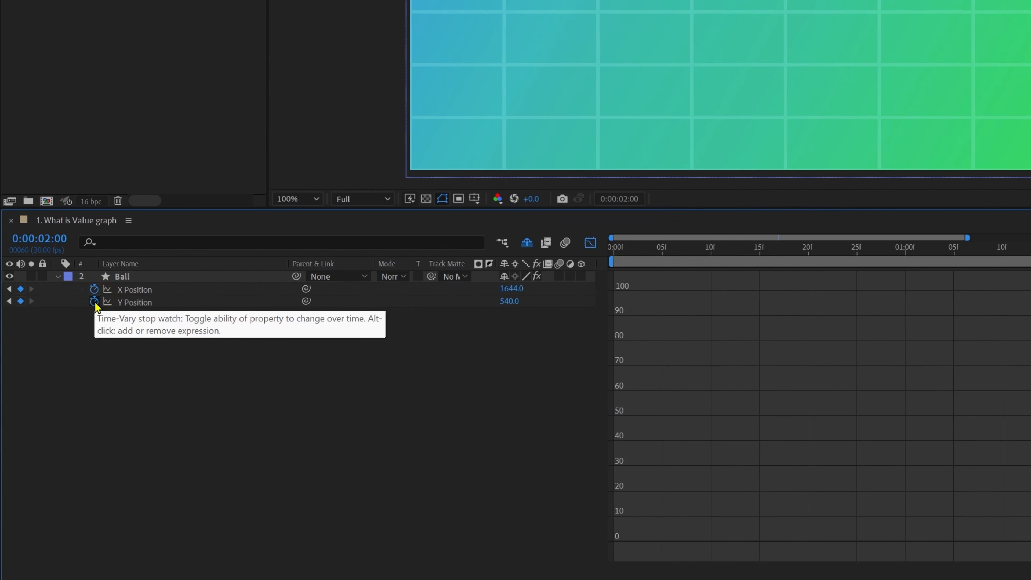
click(94, 301)
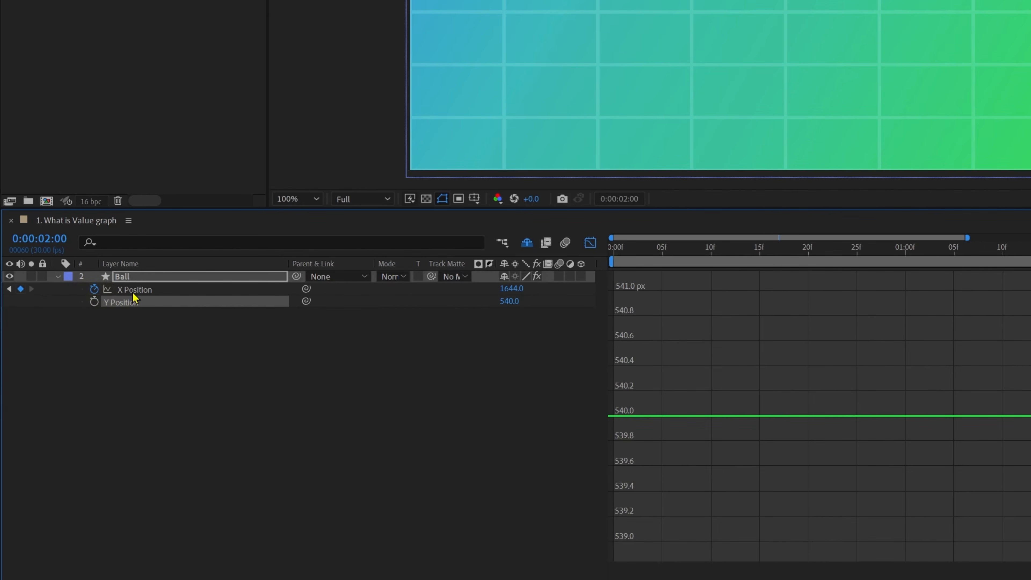
- Apply Easy Ease to both X Position keyframes of the Ball layer in the value graph
click(173, 291)
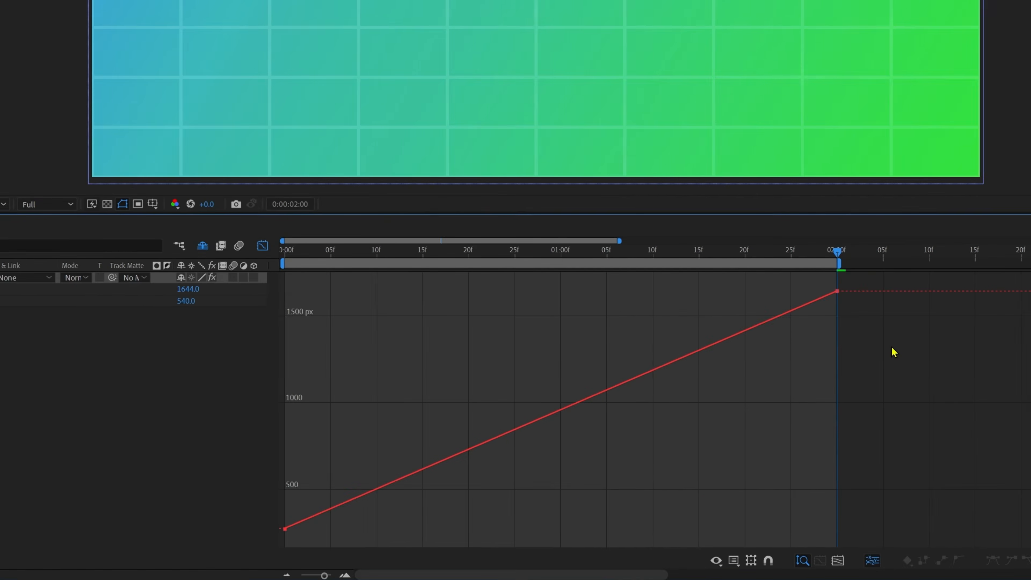
drag(811, 291, 205, 519)
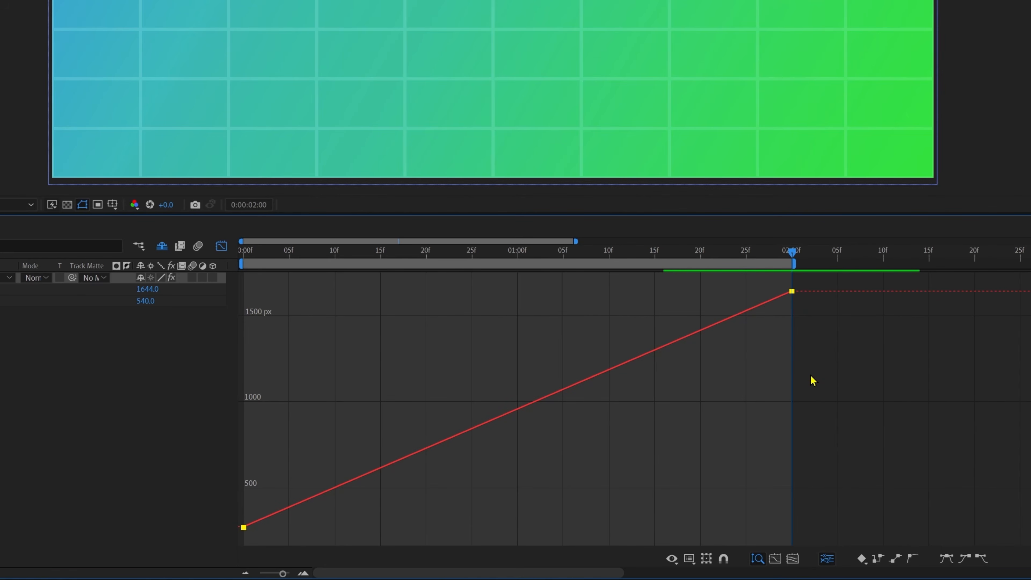
key(F9)
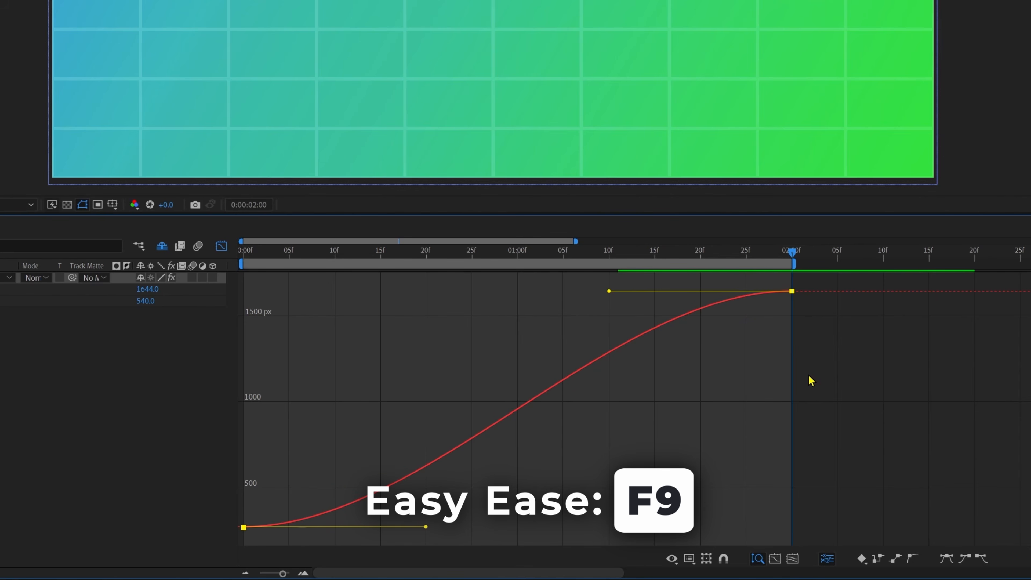
click(811, 380)
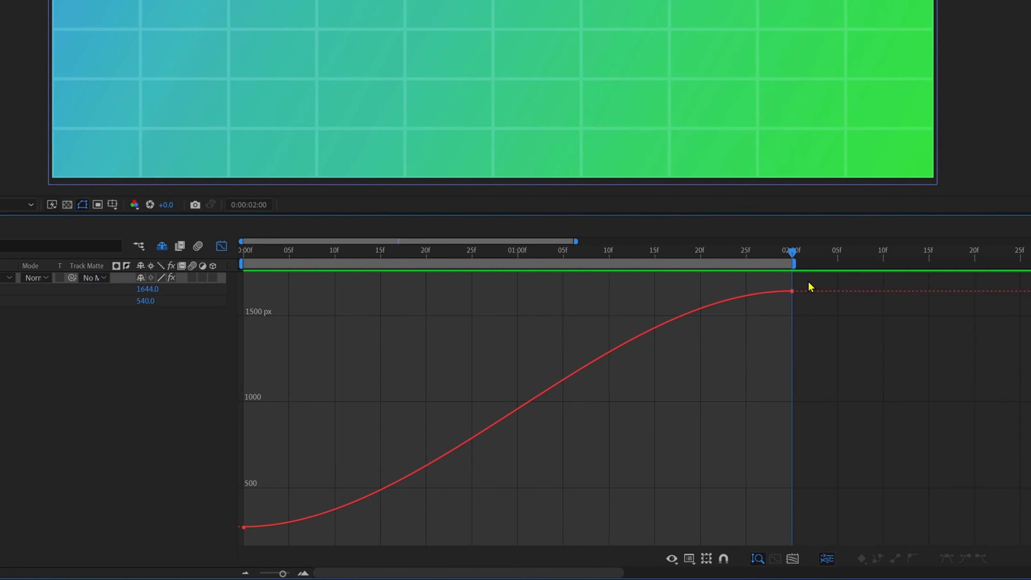
- Scrub the playhead along the Ball's eased X Position curve, stopping at 0:00:01:01 before continuing to 0:00:02:00
drag(809, 286, 212, 546)
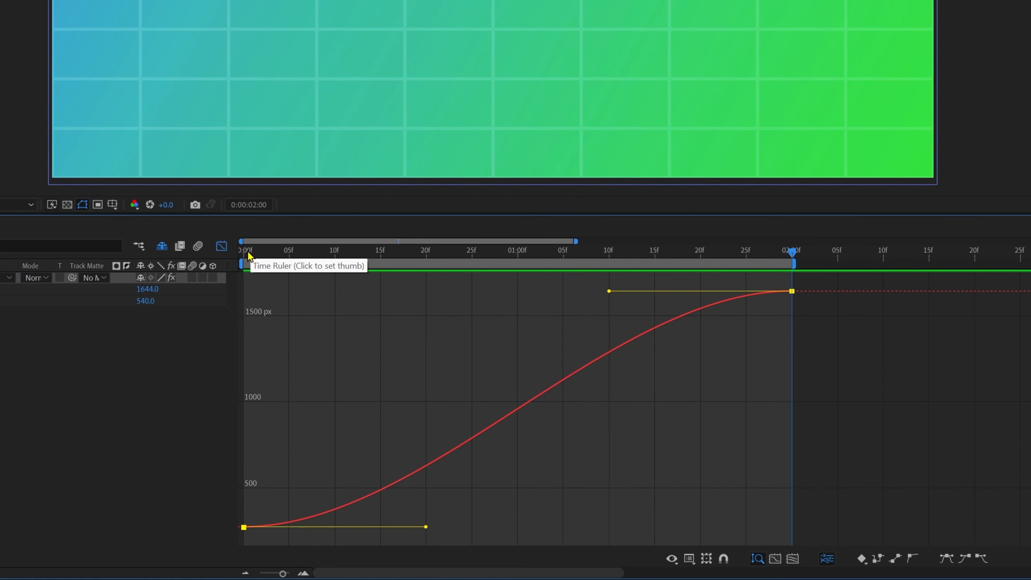
drag(248, 254, 528, 257)
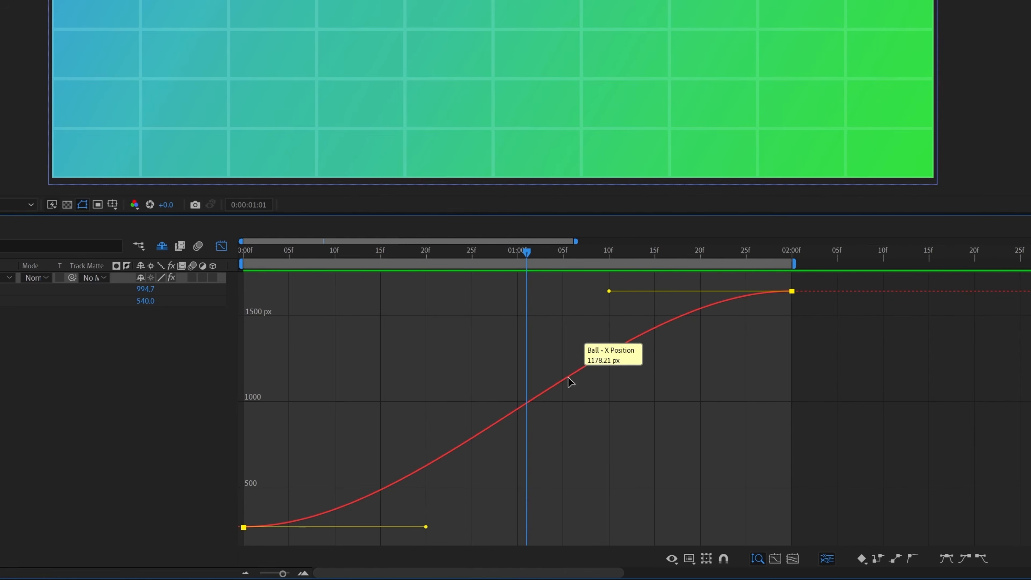
drag(530, 249, 789, 245)
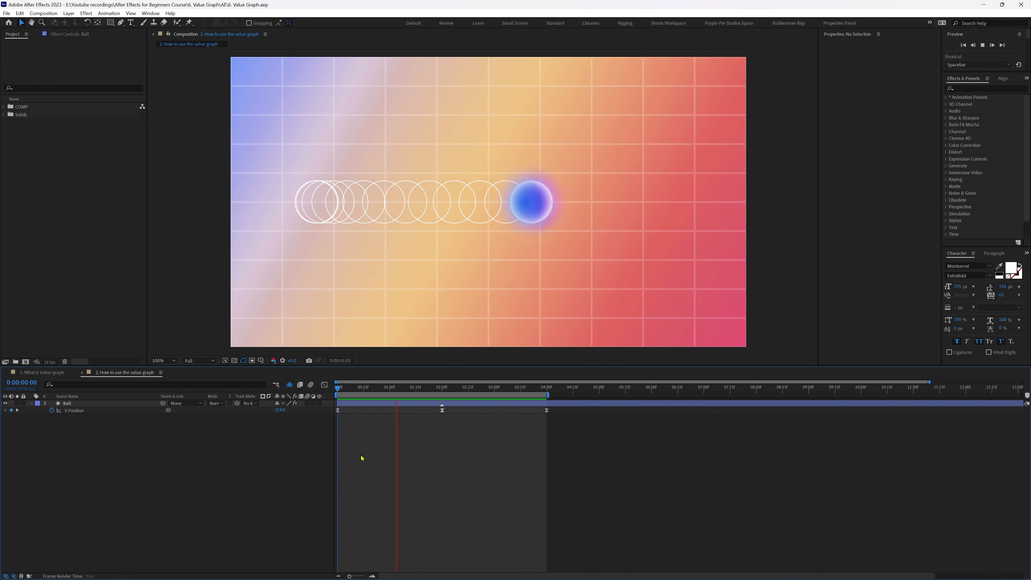
- Show the value graph of the Ball's X Position, move the playhead to 0:00:02:00, and select the first keyframe
key(space)
drag(558, 409, 325, 421)
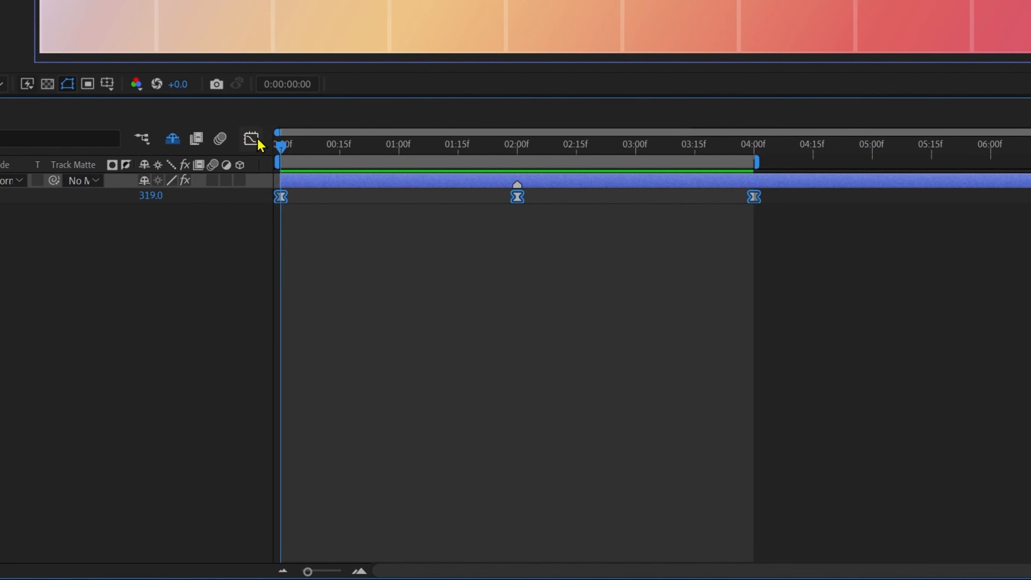
click(254, 140)
click(517, 150)
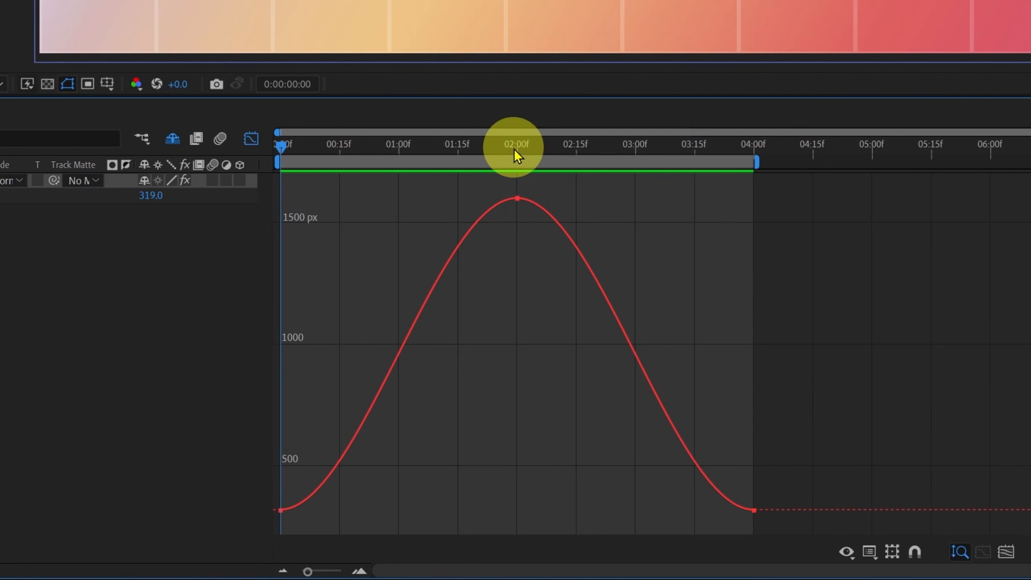
drag(469, 227, 209, 544)
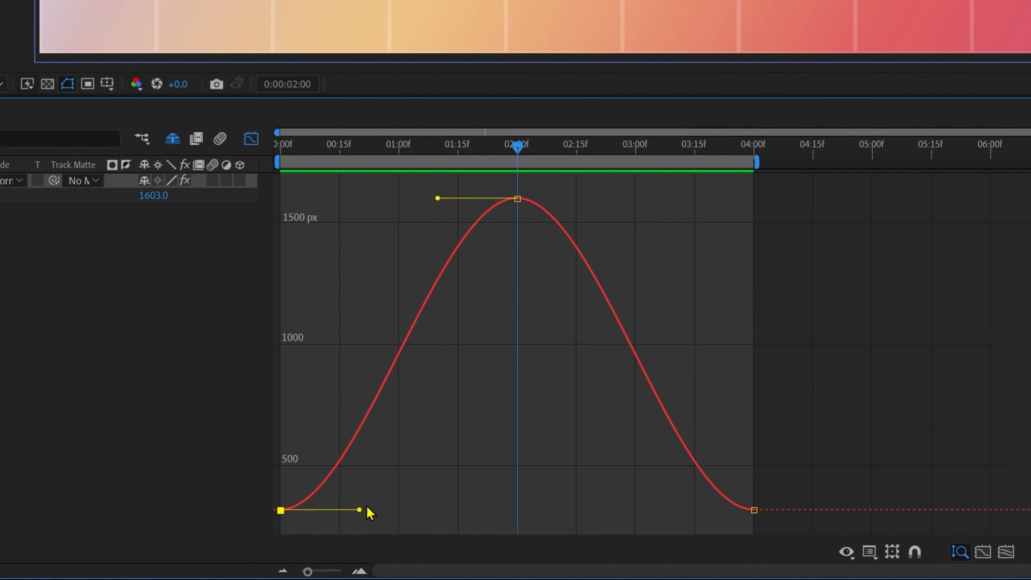
- Try lengthening the first X Position keyframe's outgoing Bezier handle by different amounts, undoing the changes
drag(360, 511, 407, 510)
key(ctrl+z)
key(ctrl+z)
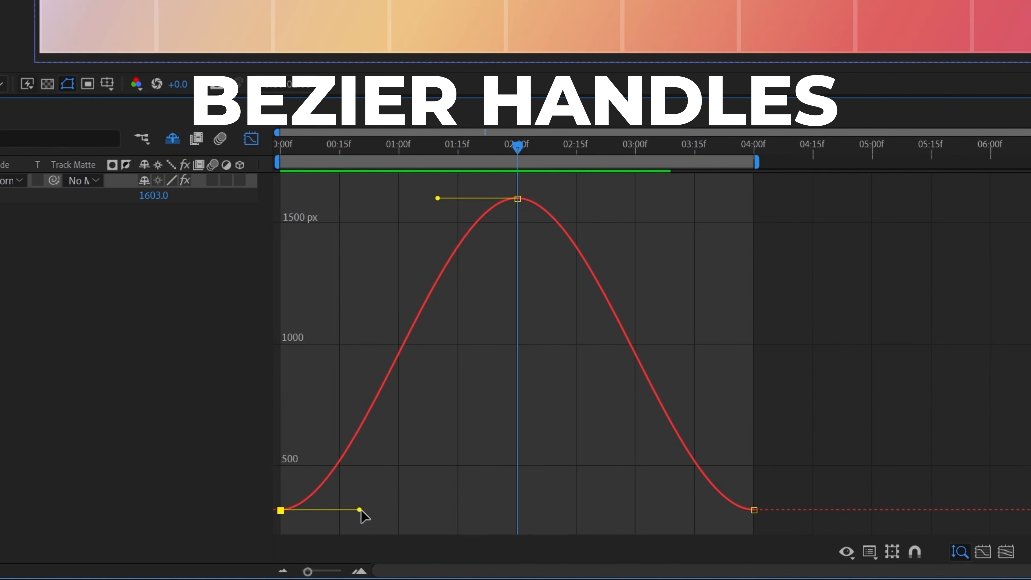
drag(360, 511, 492, 513)
key(ctrl+z)
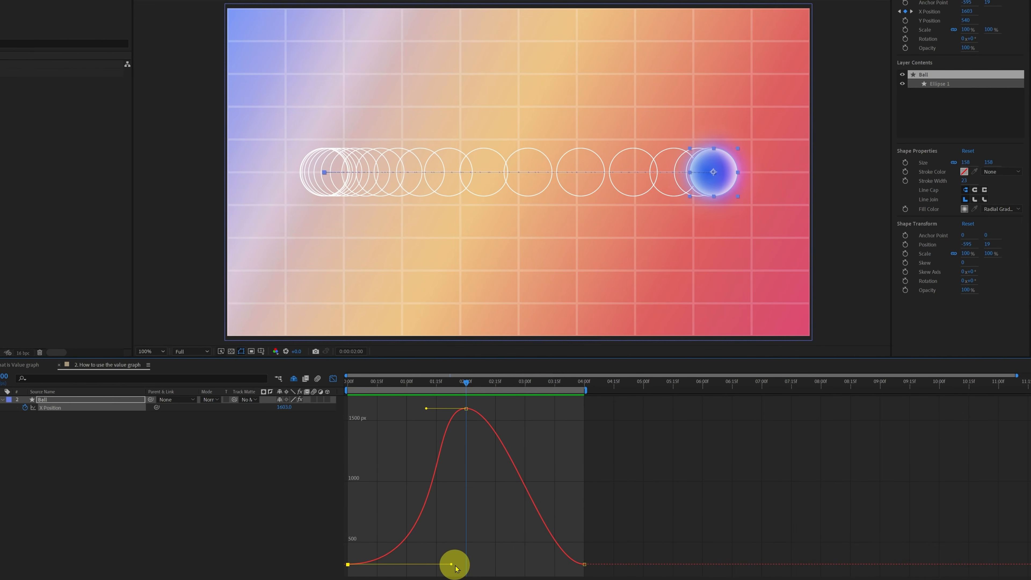
- Extend the first X Position keyframe's outgoing handle to the 2-second mark and inspect the curve at 1:15 and 2:00
drag(456, 567, 508, 574)
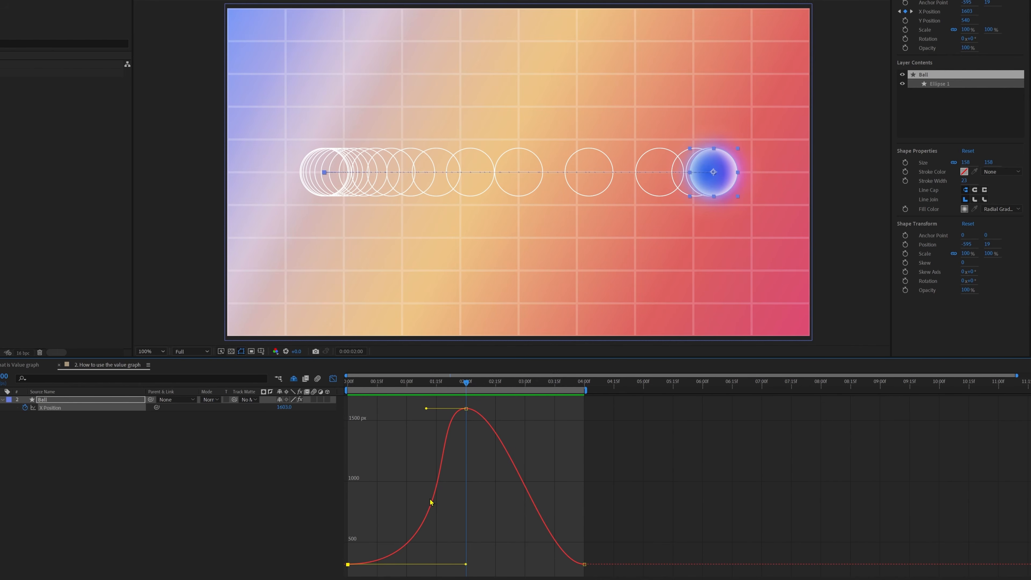
mouse_move(437, 475)
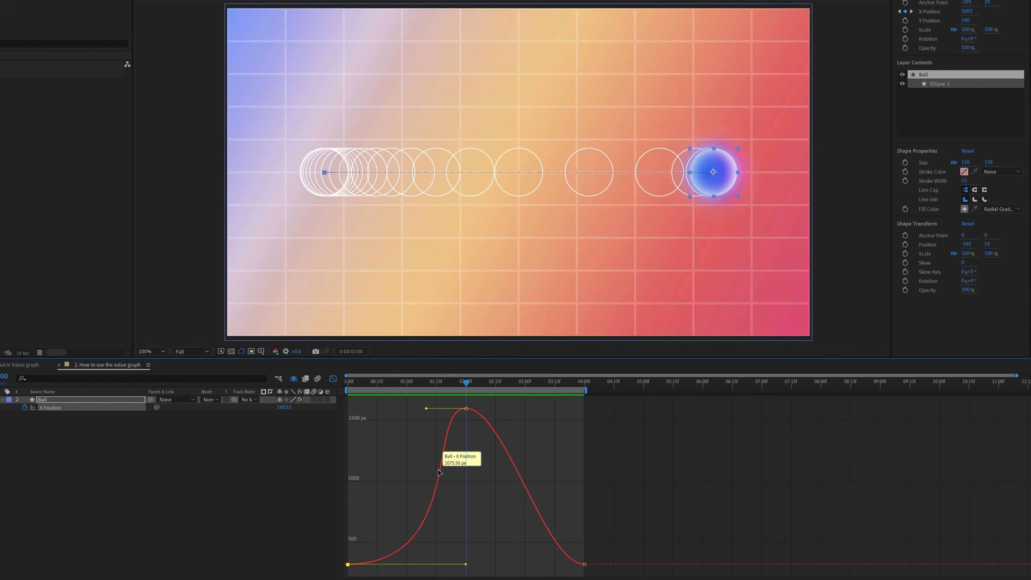
click(436, 387)
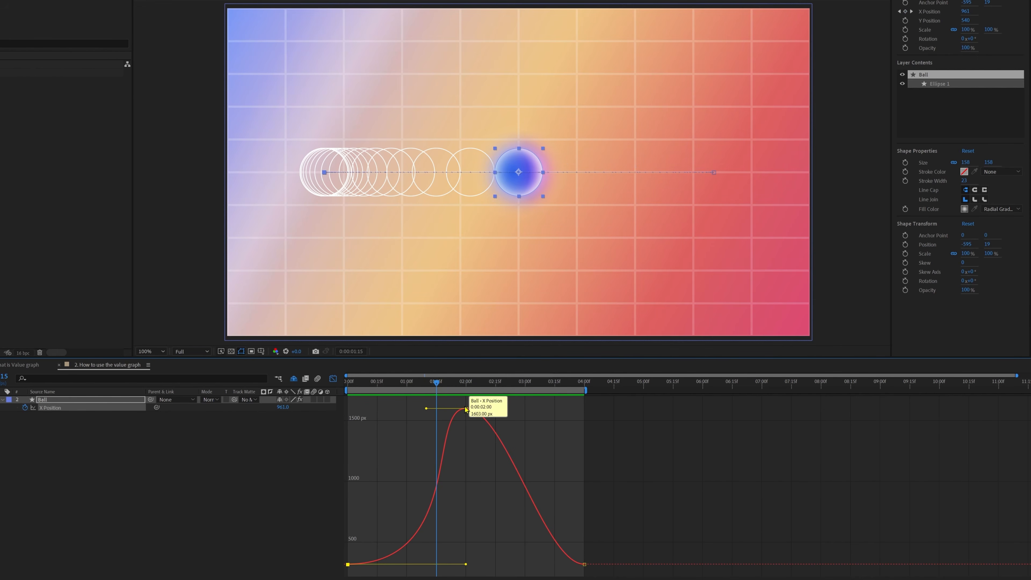
mouse_move(438, 487)
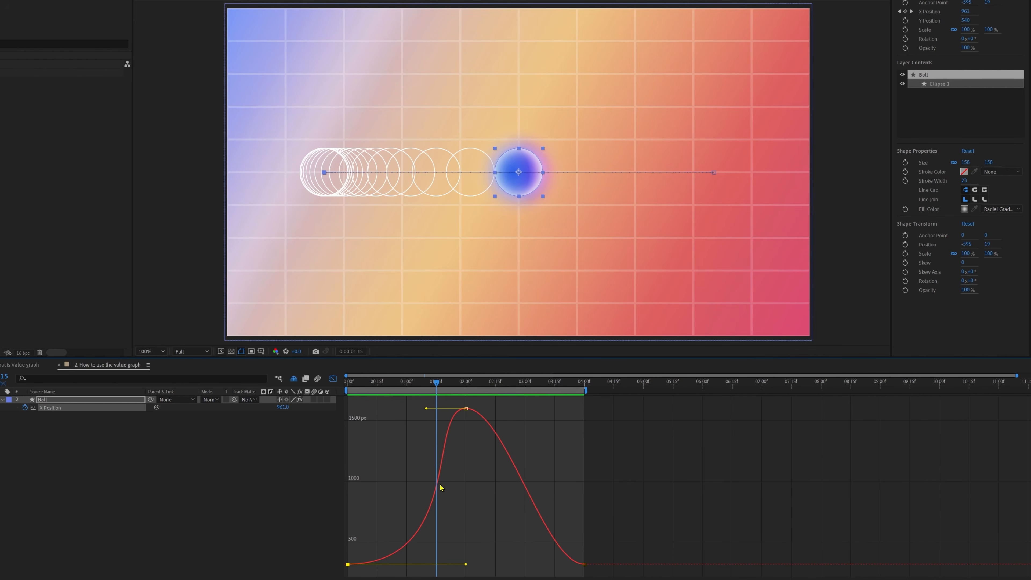
click(463, 381)
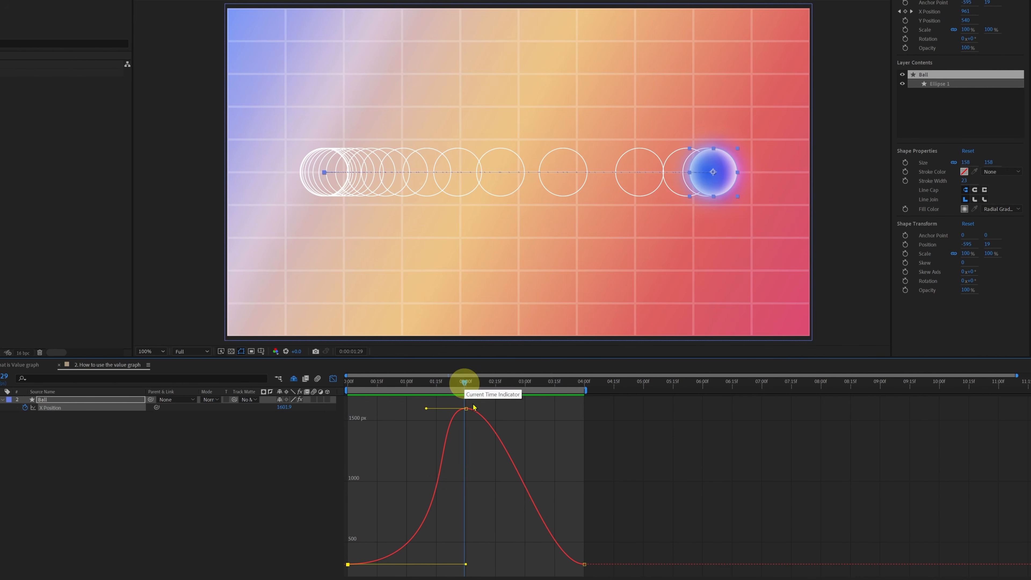
click(466, 408)
key(Page_Down)
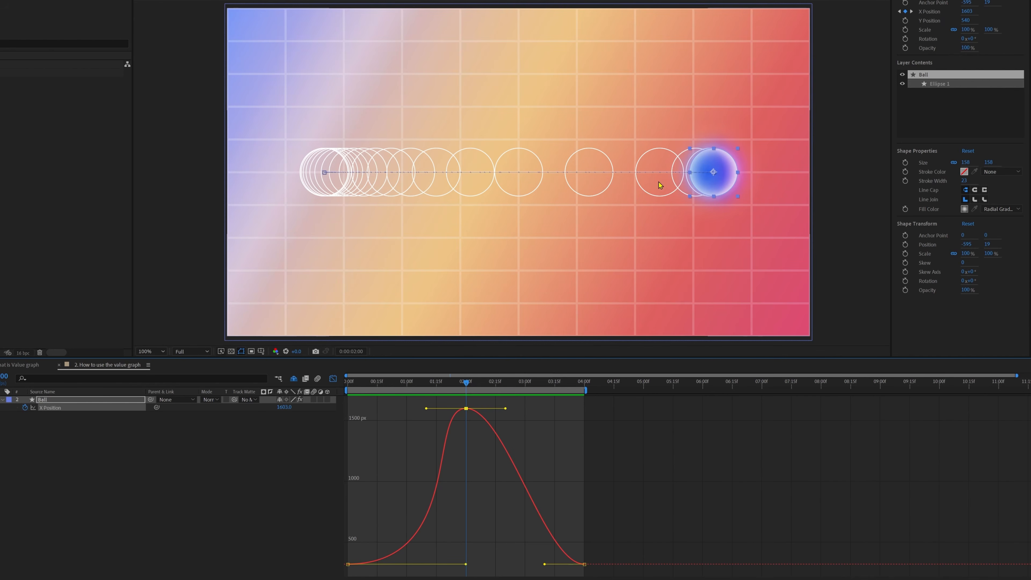
- Preview the ball's motion with the steeper first half of the curve, scrubbing to 0:00:01:05
key(space)
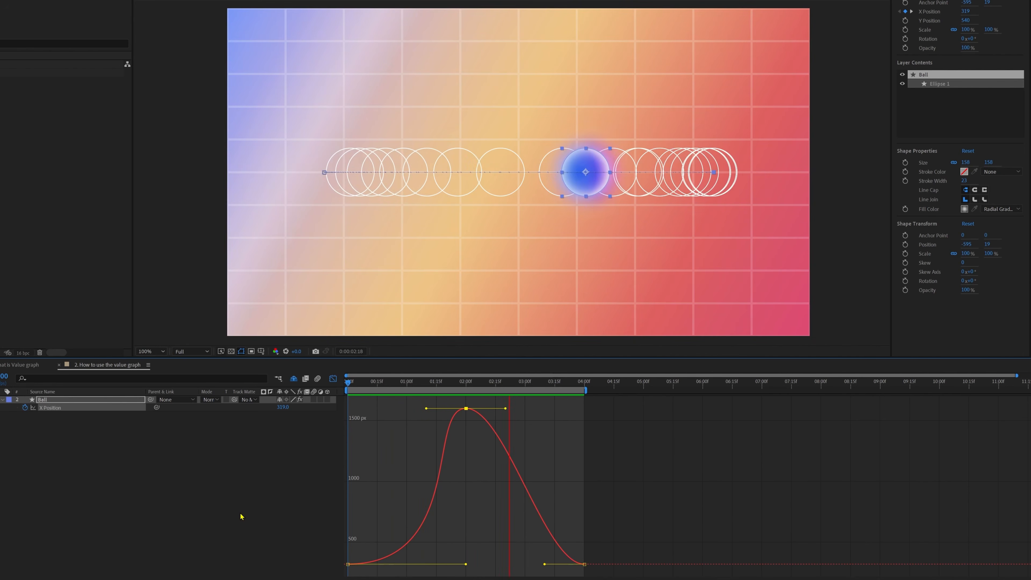
click(307, 398)
drag(359, 396, 417, 403)
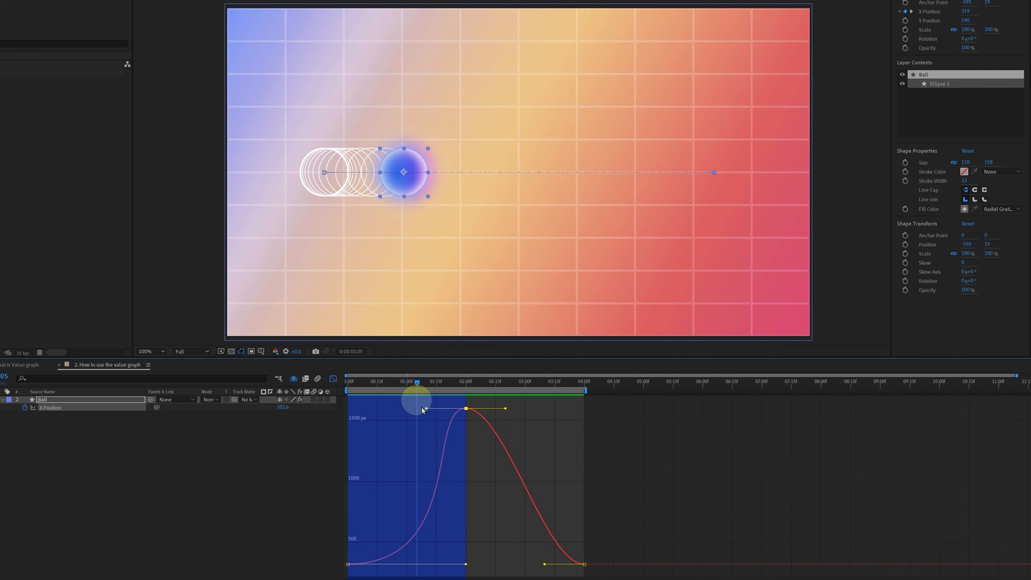
key(space)
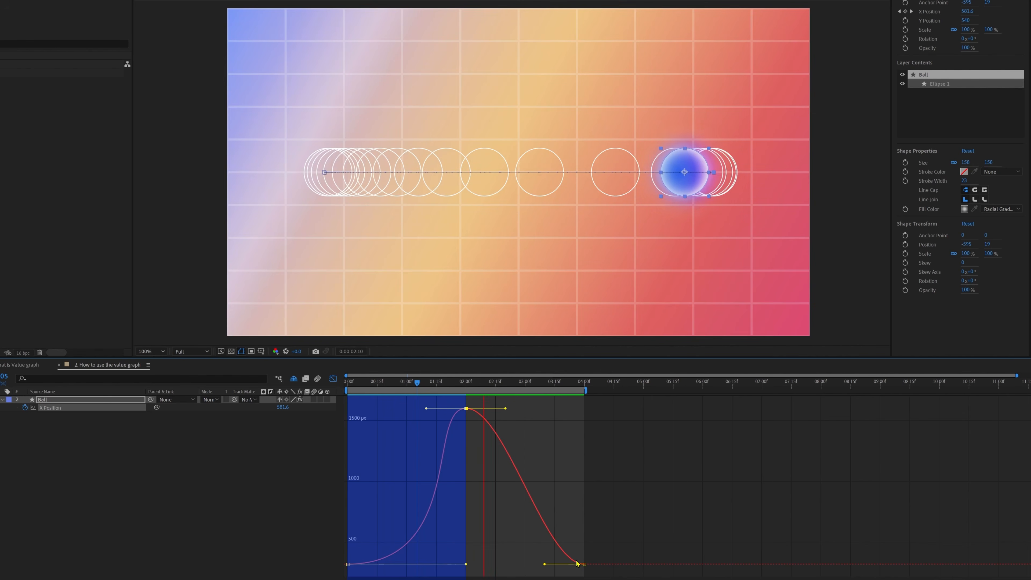
- Extend the middle keyframe's handles to 0:00 and 4:00 and the last keyframe's incoming handle to 2:00, previewing the motion
drag(426, 408, 364, 408)
drag(505, 408, 559, 409)
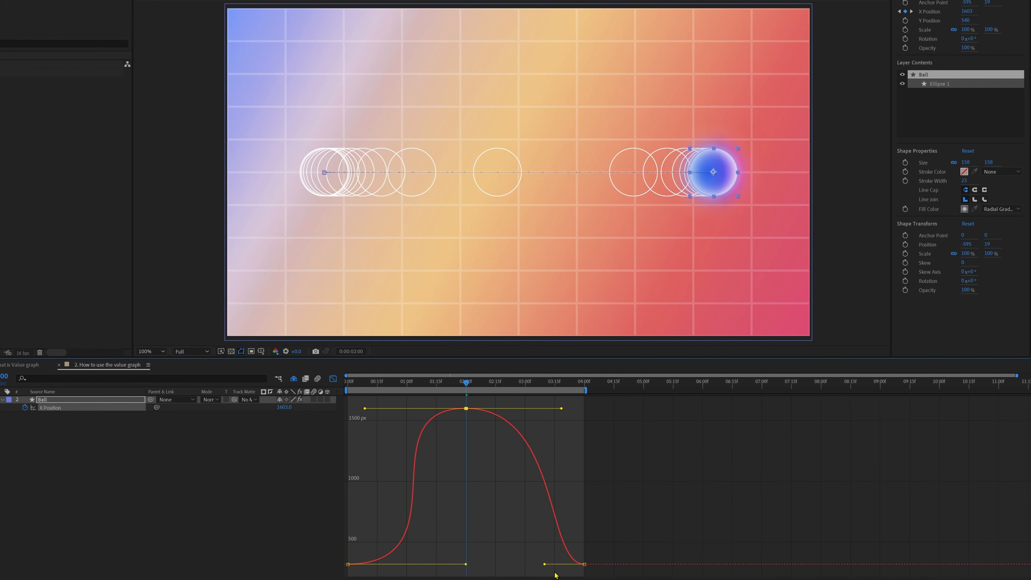
drag(544, 563, 466, 564)
drag(561, 408, 584, 410)
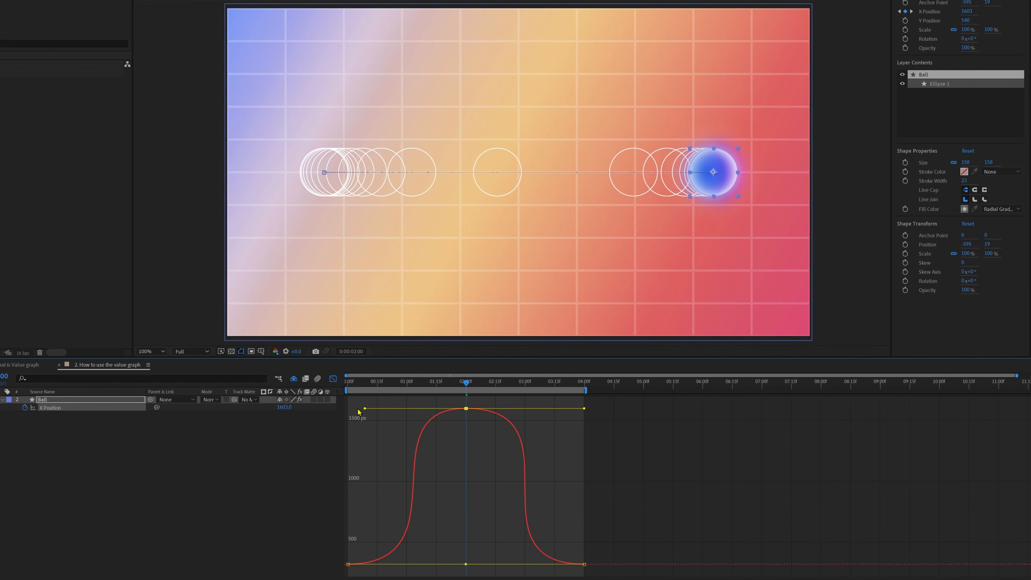
drag(364, 408, 351, 411)
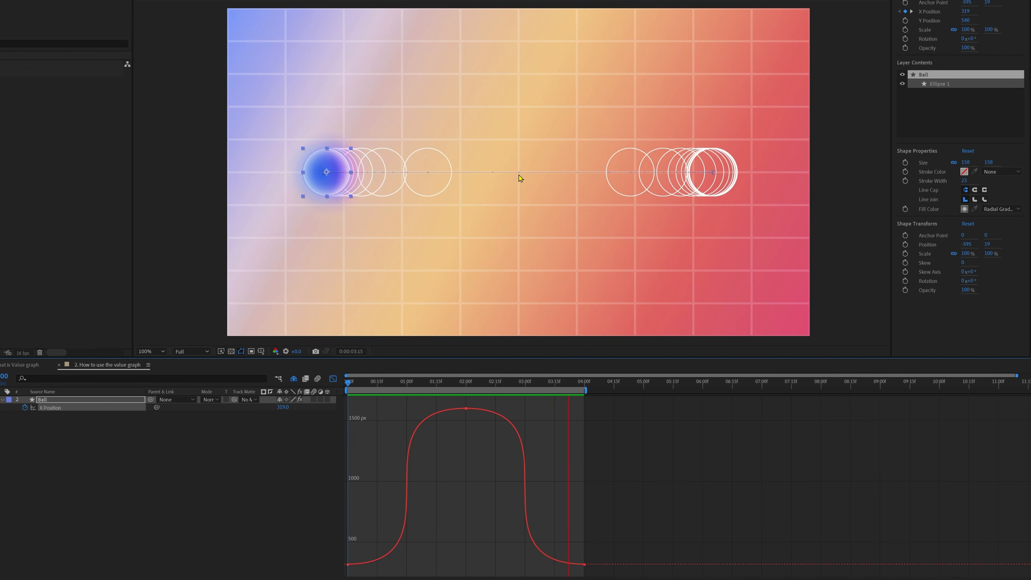
key(space)
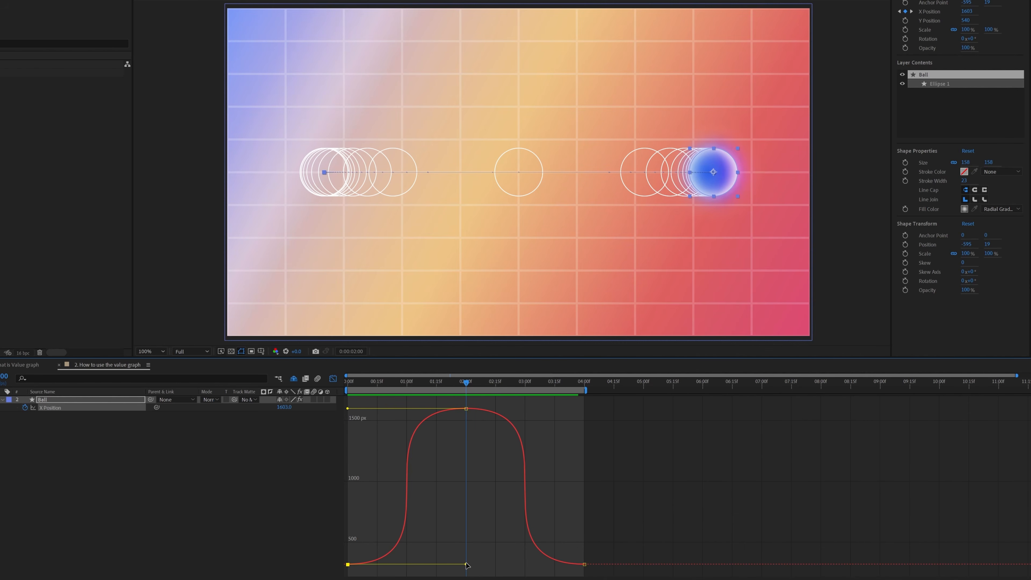
- Point the first keyframe's outgoing handle and the last keyframe's incoming handle straight up to about 1200 px, and preview the motion
drag(466, 565, 347, 455)
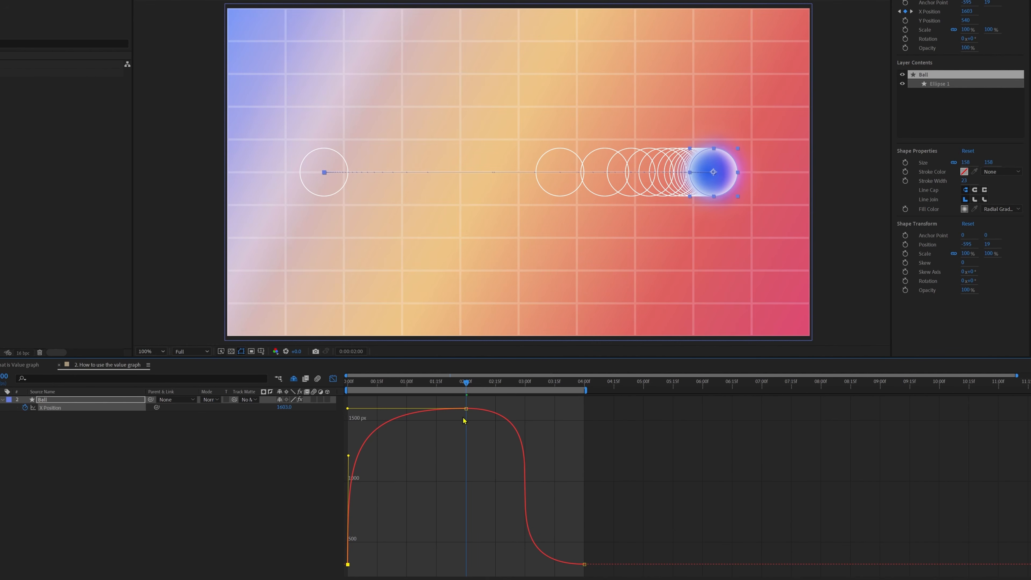
click(466, 408)
drag(466, 566, 599, 458)
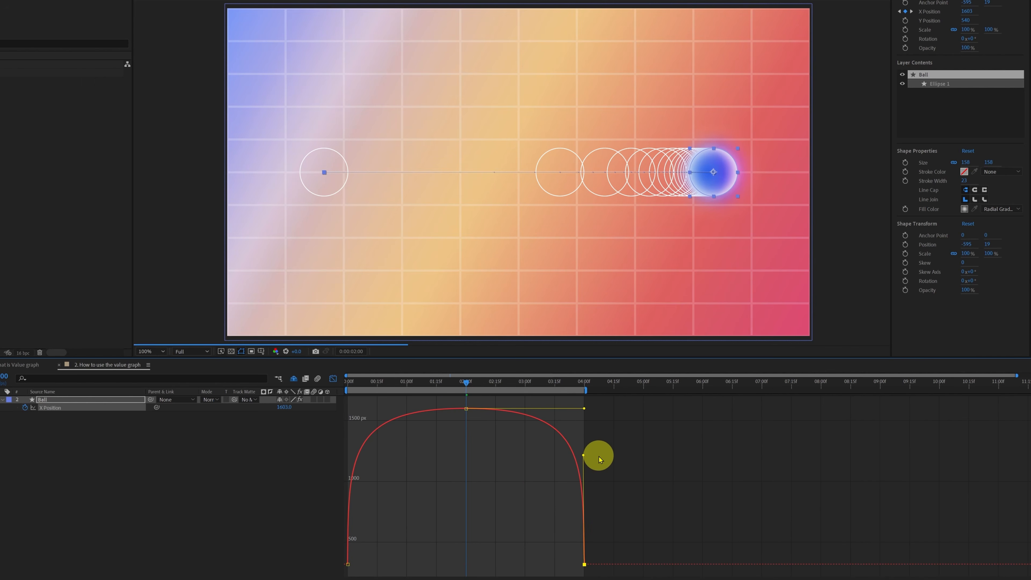
key(space)
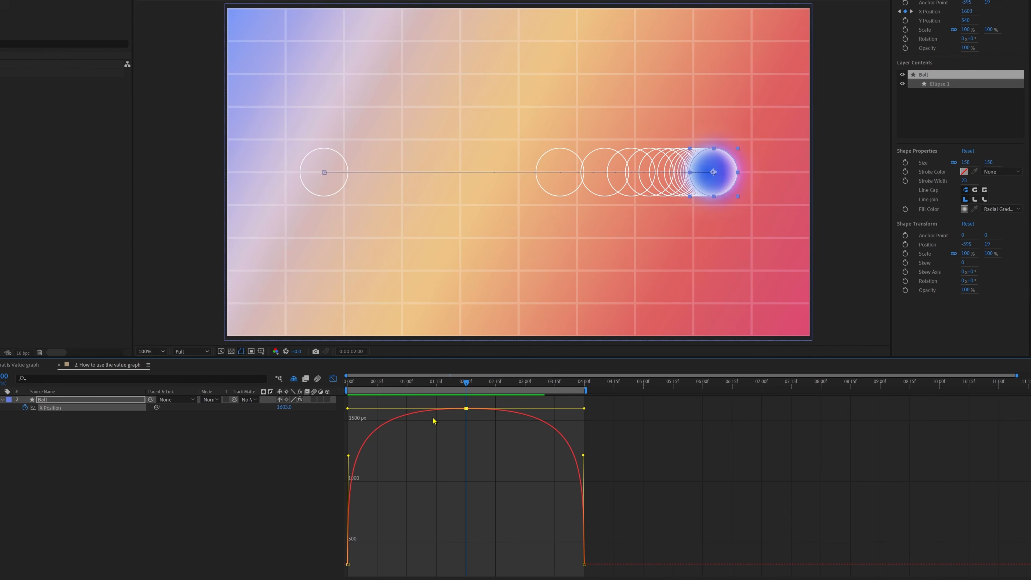
- Tilt the middle X Position keyframe's handles by lowering its incoming handle to about the 15-frame mark
drag(348, 409, 378, 463)
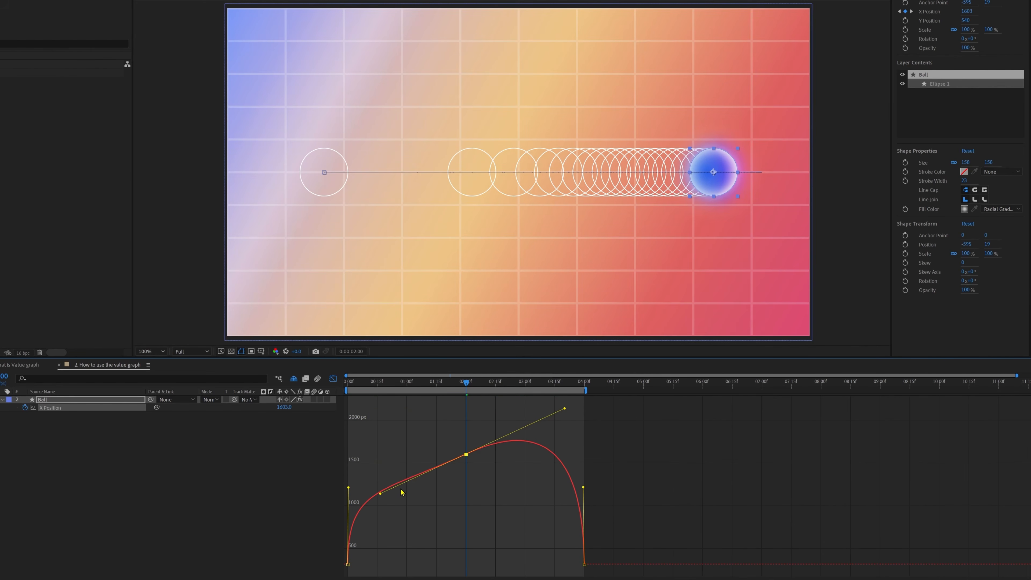
- Undo the handle tilt, and split the middle X Position keyframe's handles so both point straight down to about 350 px at 2:00
key(ctrl+z)
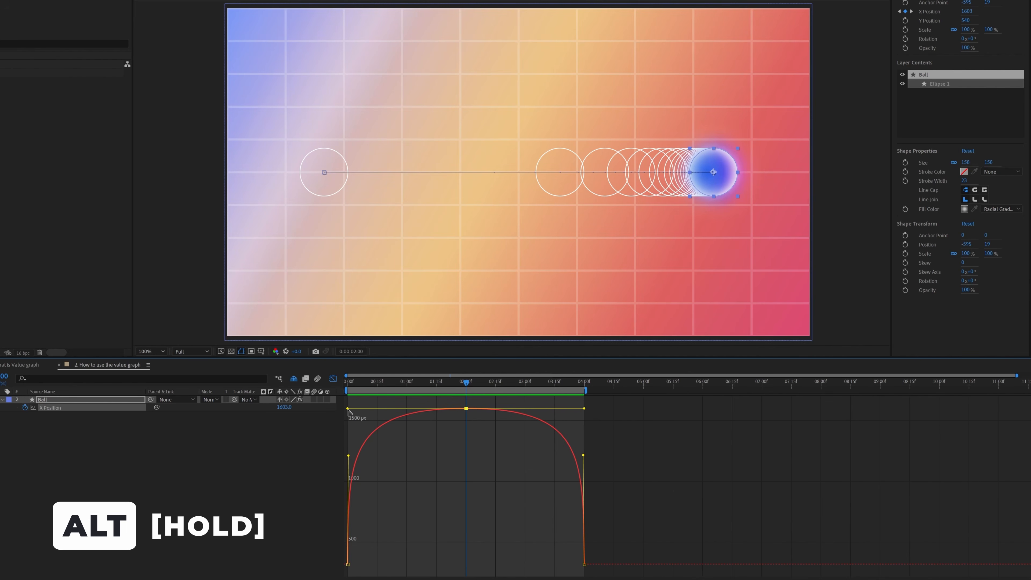
drag(348, 409, 480, 536)
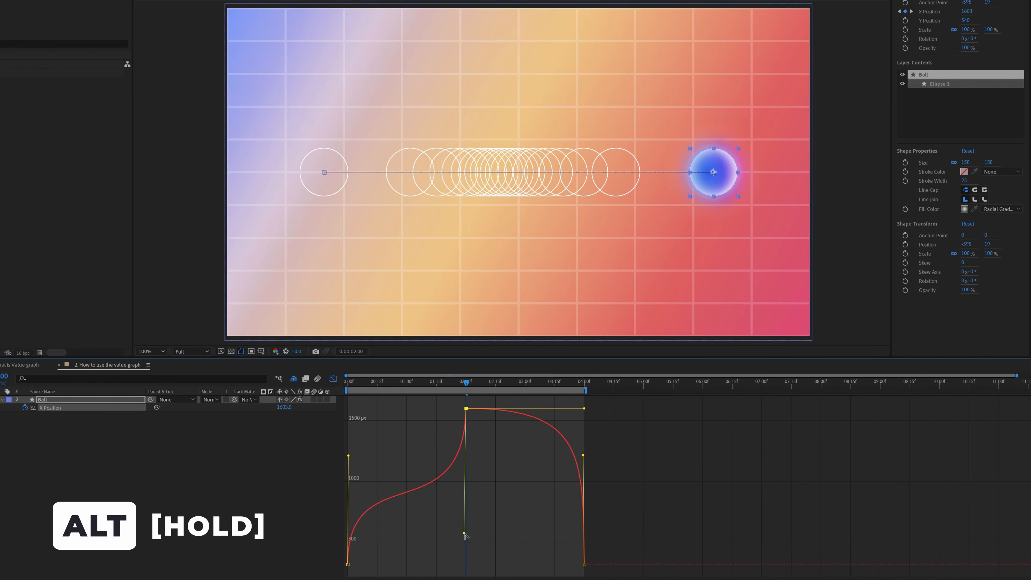
drag(464, 533, 364, 418)
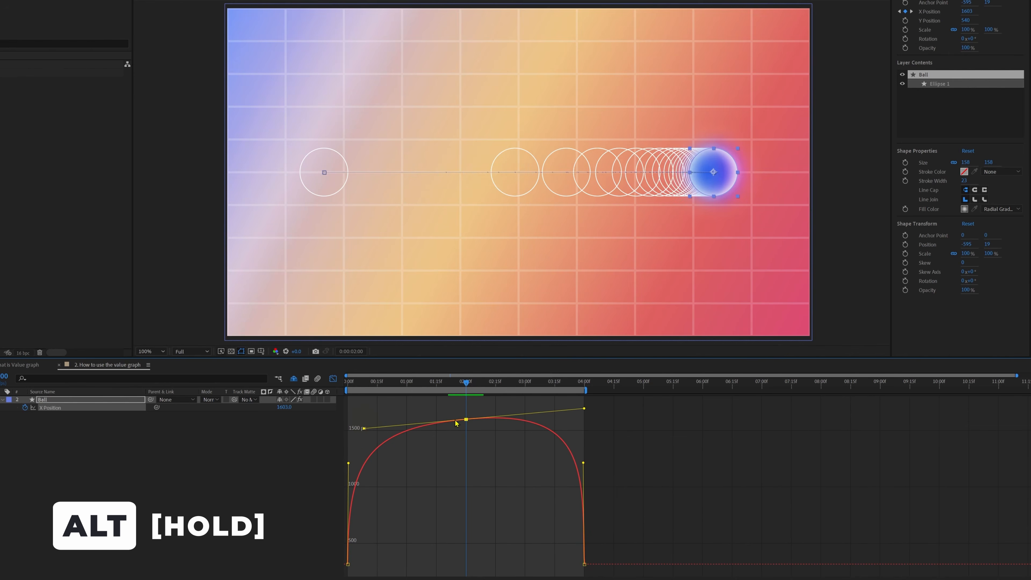
key(ctrl+z)
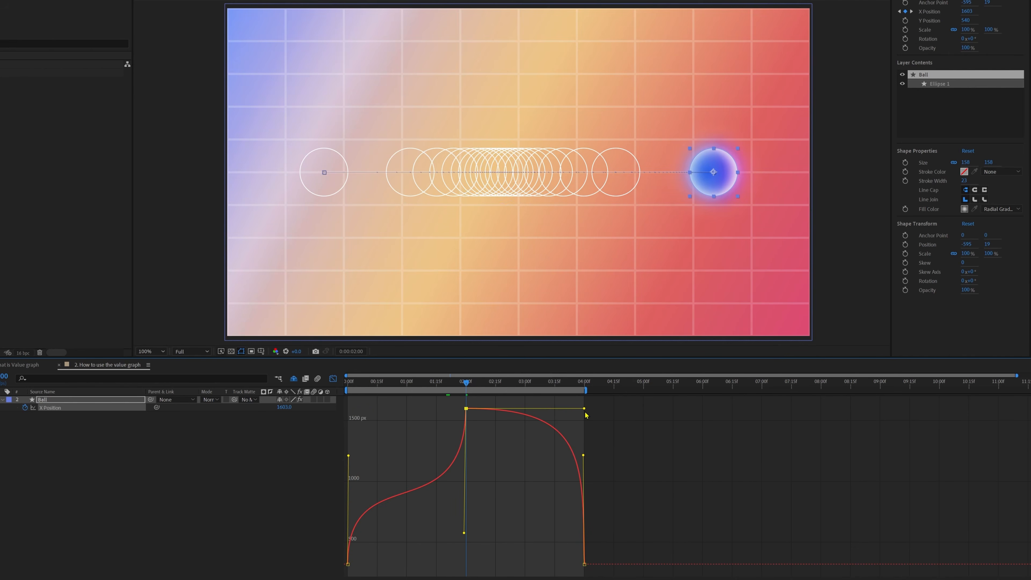
drag(584, 409, 461, 562)
- Preview the ball's motion with the sharp-peaked curve, scrubbing between 0:00:00:28, 2:00 and 4:00 to compare its speed
key(space)
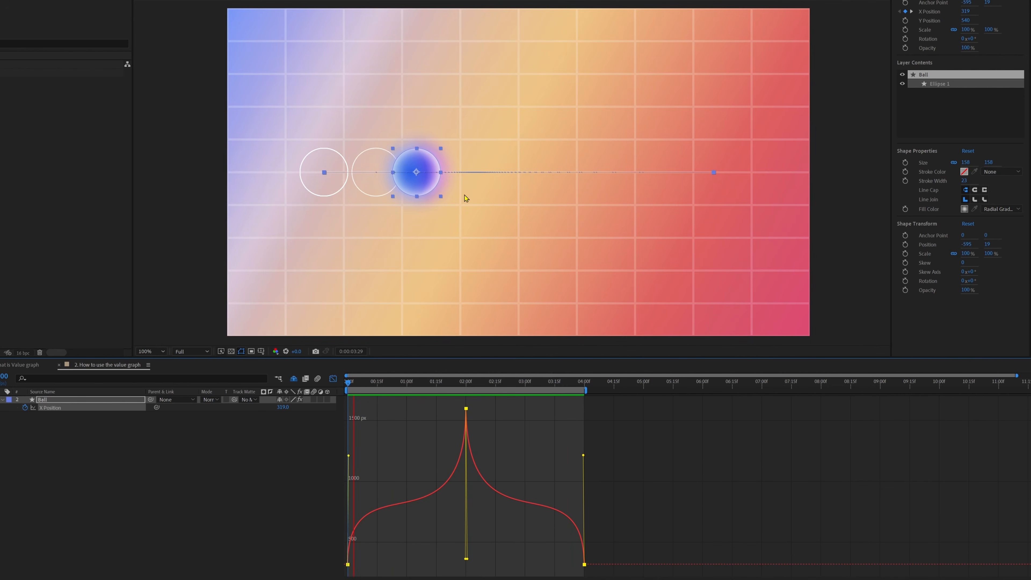
click(465, 382)
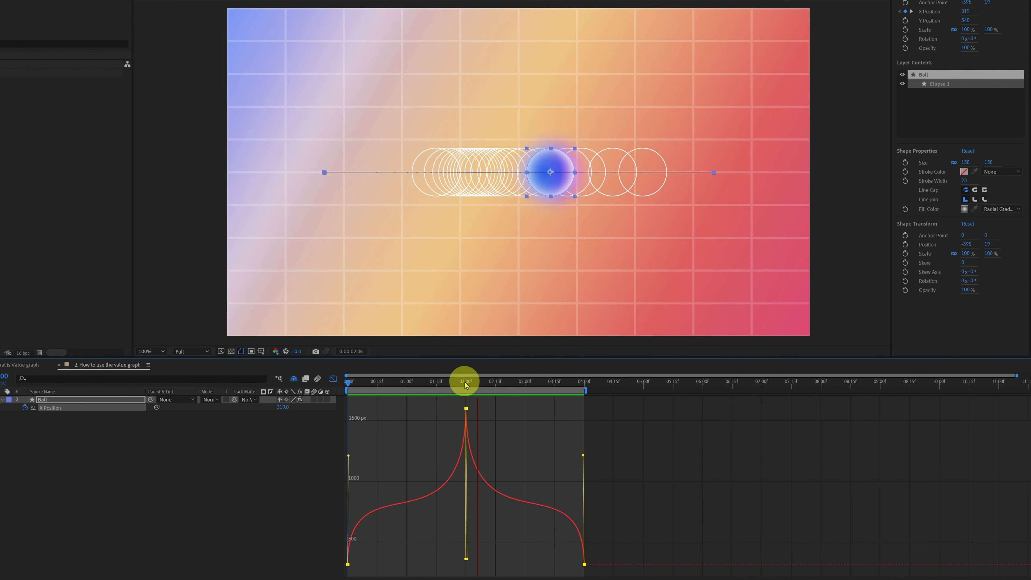
click(466, 408)
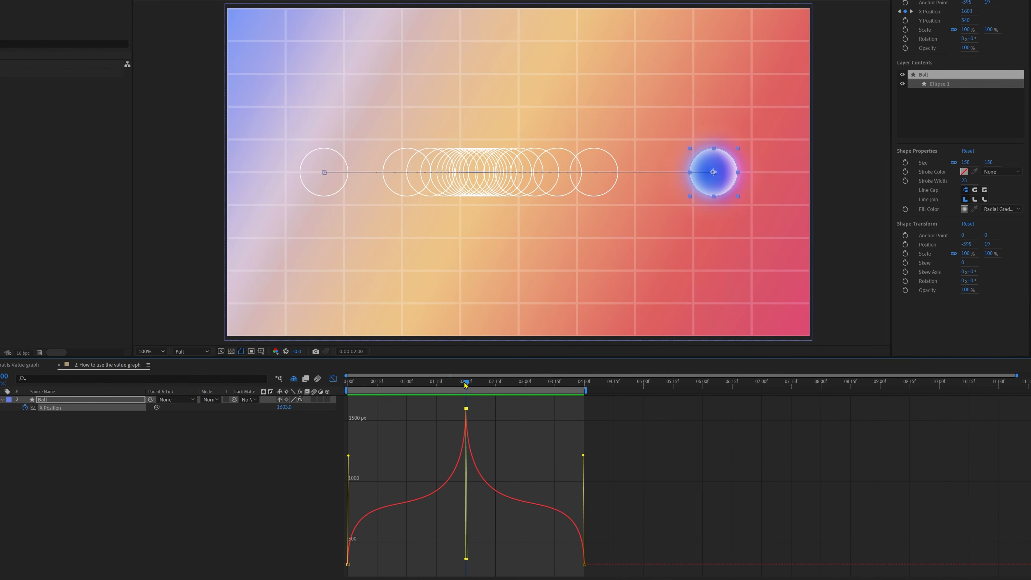
drag(466, 384, 403, 385)
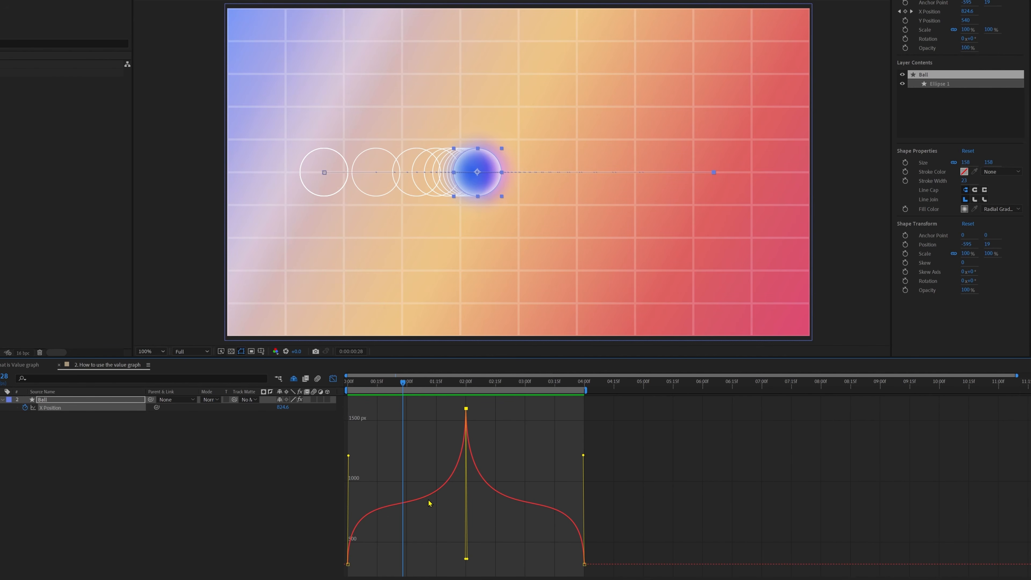
drag(402, 390, 466, 390)
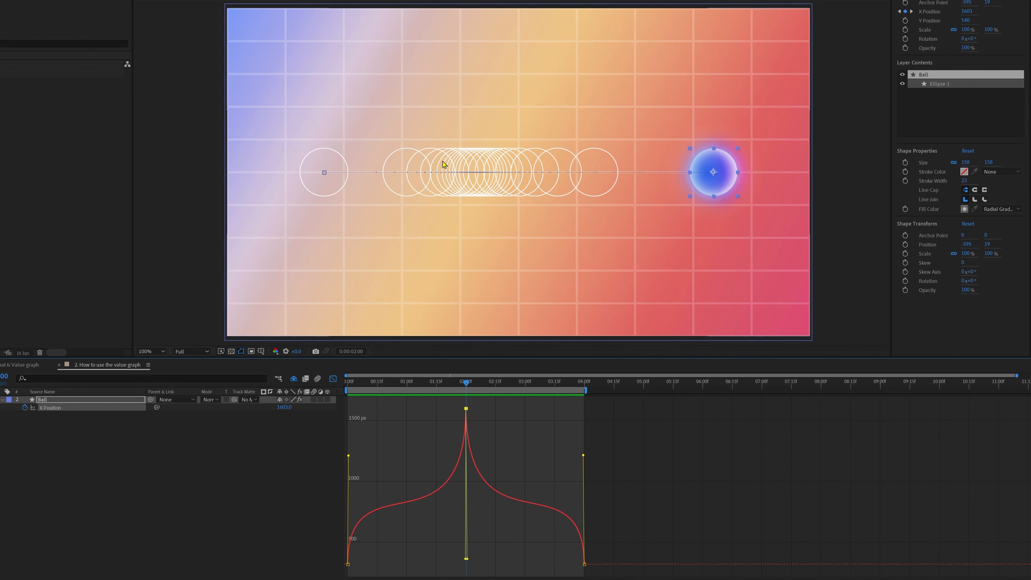
drag(466, 389, 584, 389)
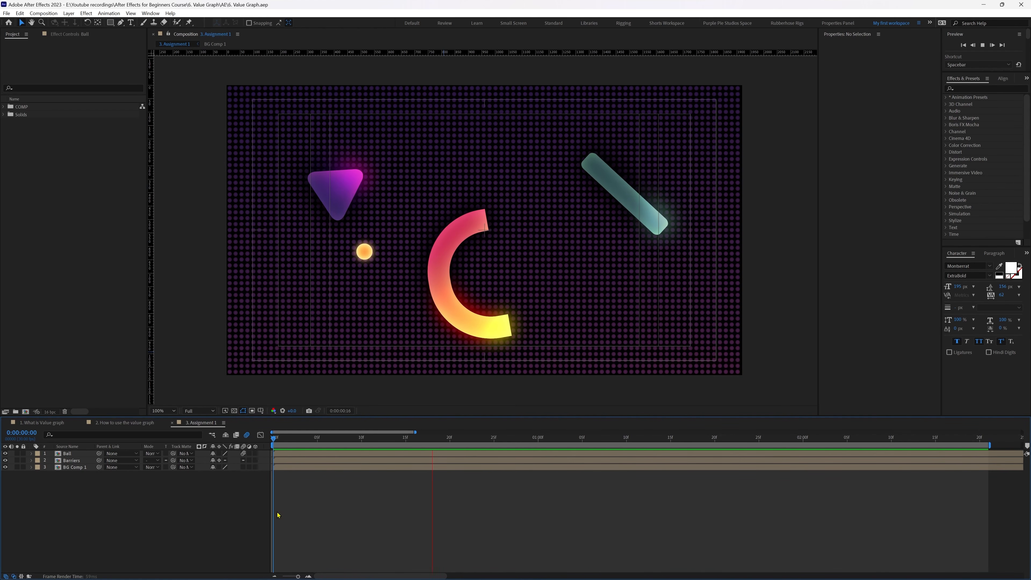
- Reveal the Ball layer's Position in the Assignment 1 composition and separate its dimensions
drag(363, 252, 781, 138)
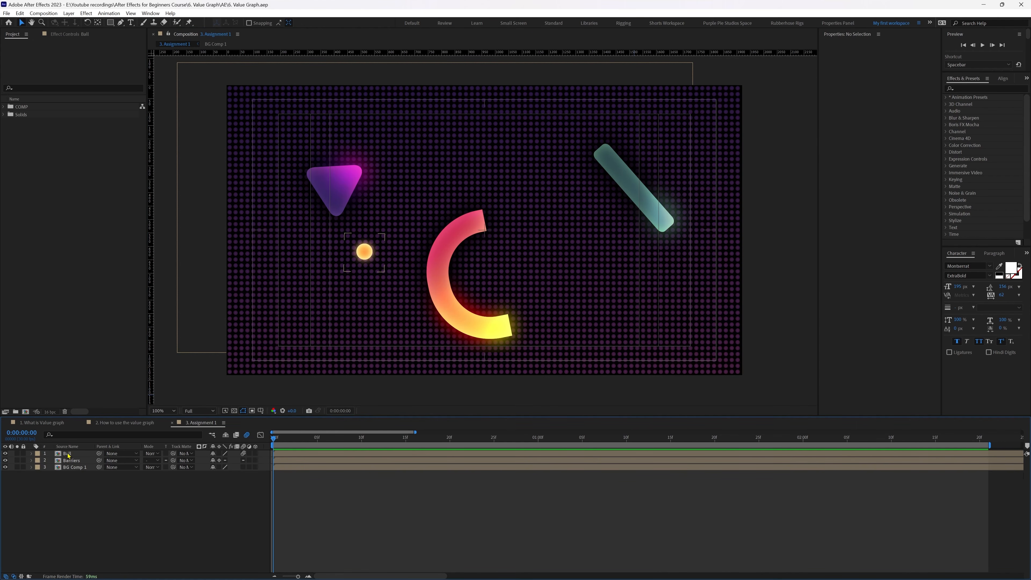
click(68, 455)
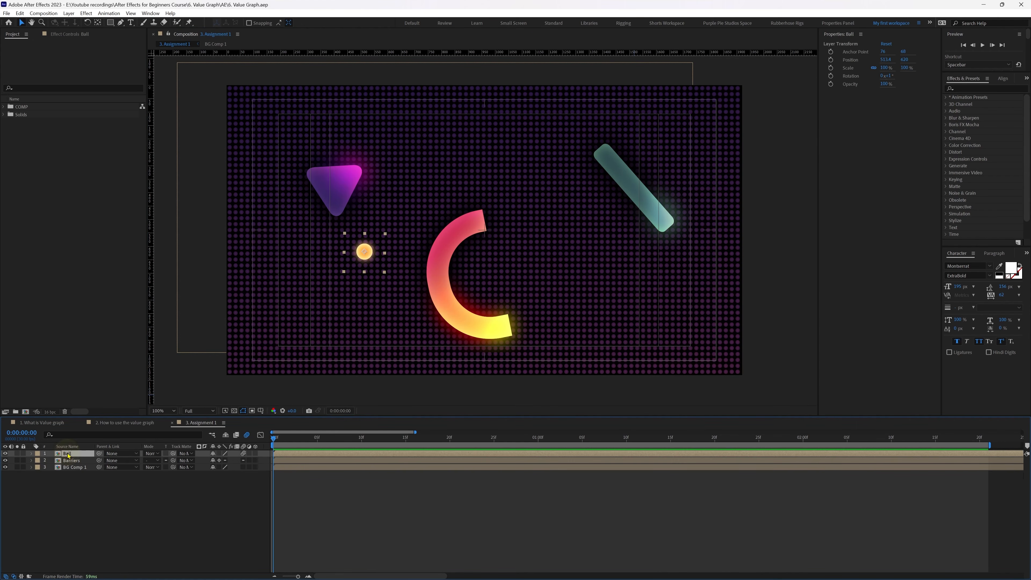
key(p)
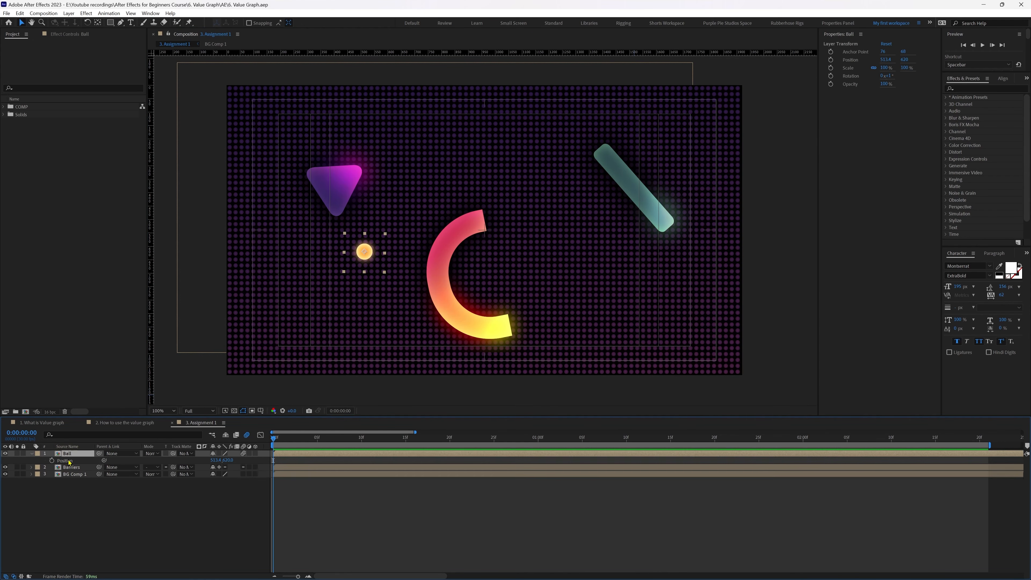
right_click(68, 460)
click(98, 354)
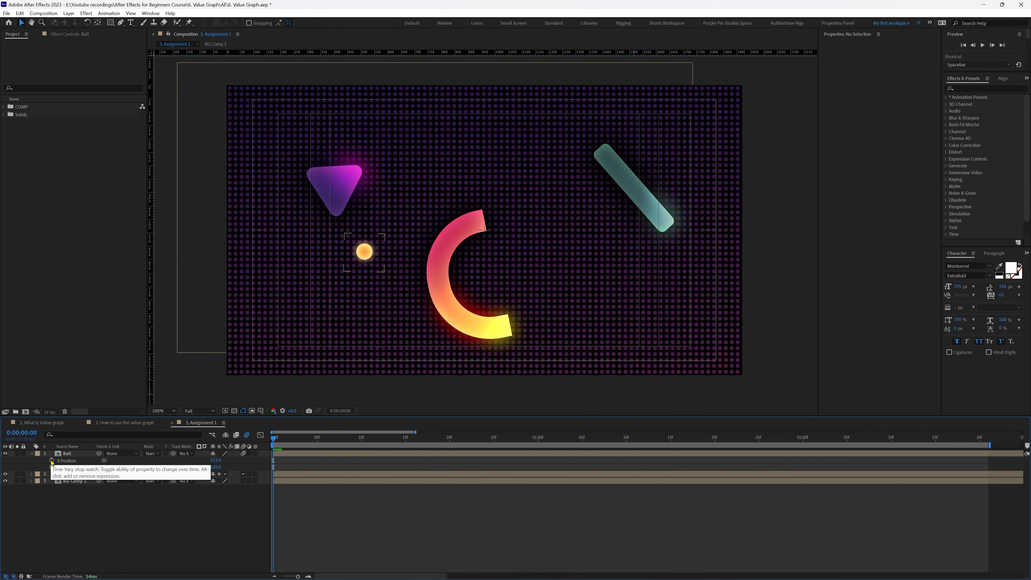
- Enable X and Y Position keyframing at 0:00 and place the ball outside the frame's left edge at about X -140, Y 385
click(52, 460)
click(52, 468)
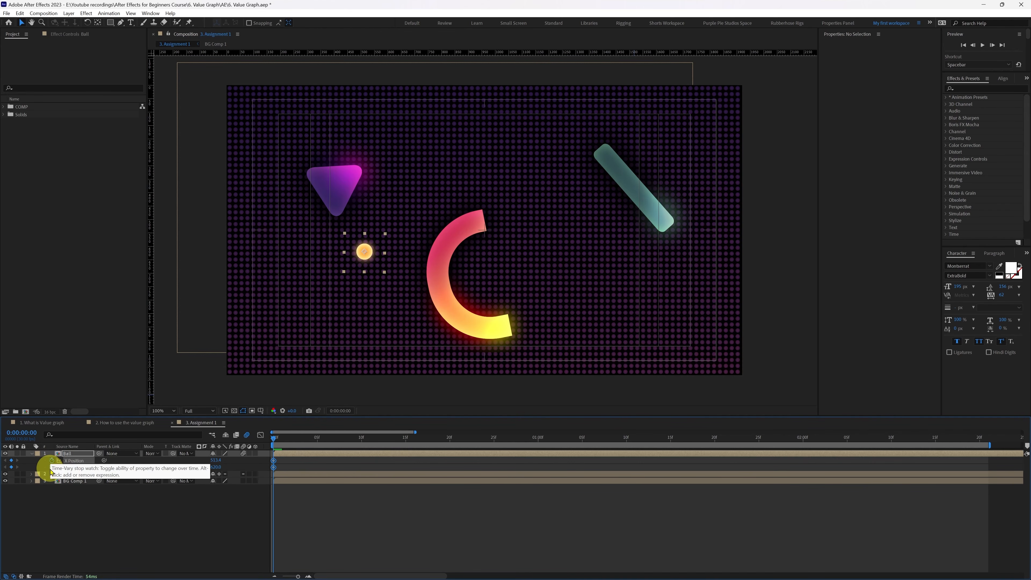
drag(370, 253, 195, 189)
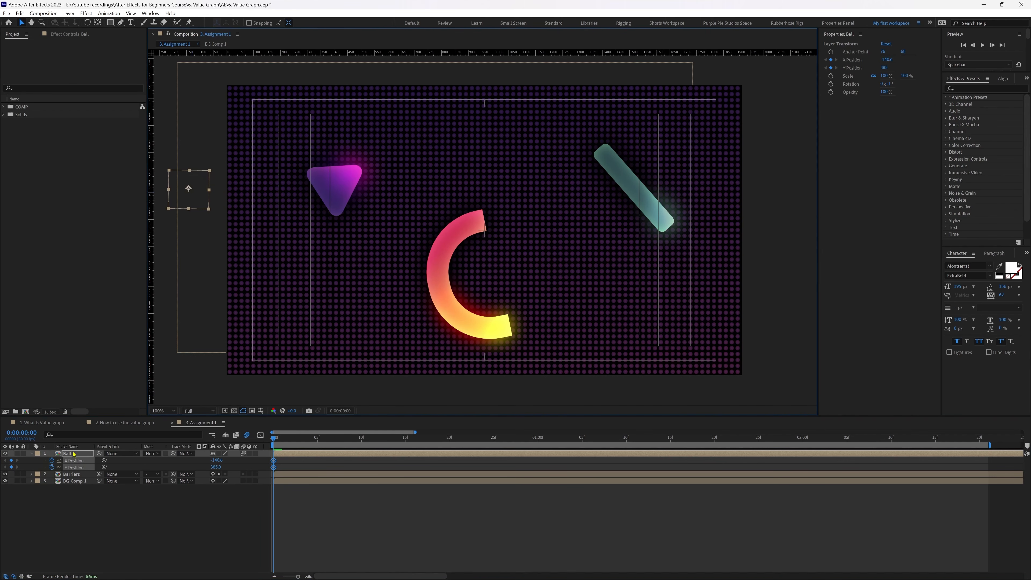
- Advance 20 frames to 0:00:00:20 and keyframe the ball below the triangle at about X 384, Y 770
click(22, 432)
text(+)
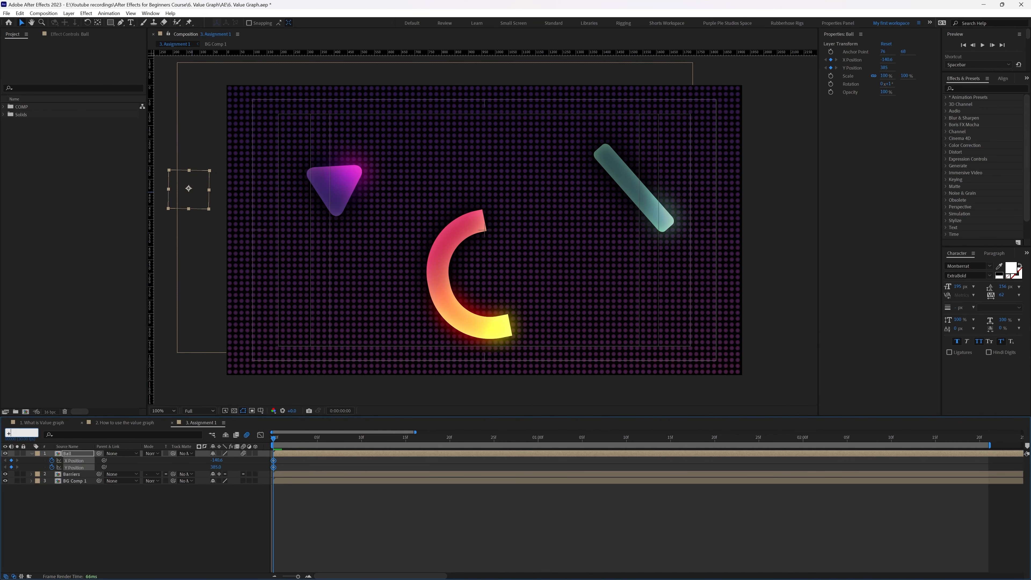
text(20)
key(Return)
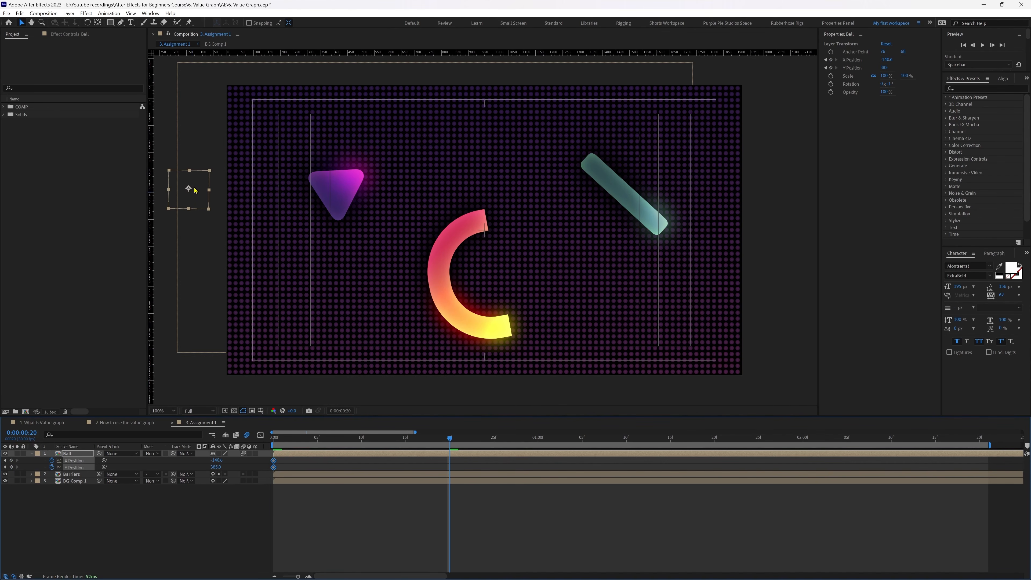
drag(215, 205, 335, 292)
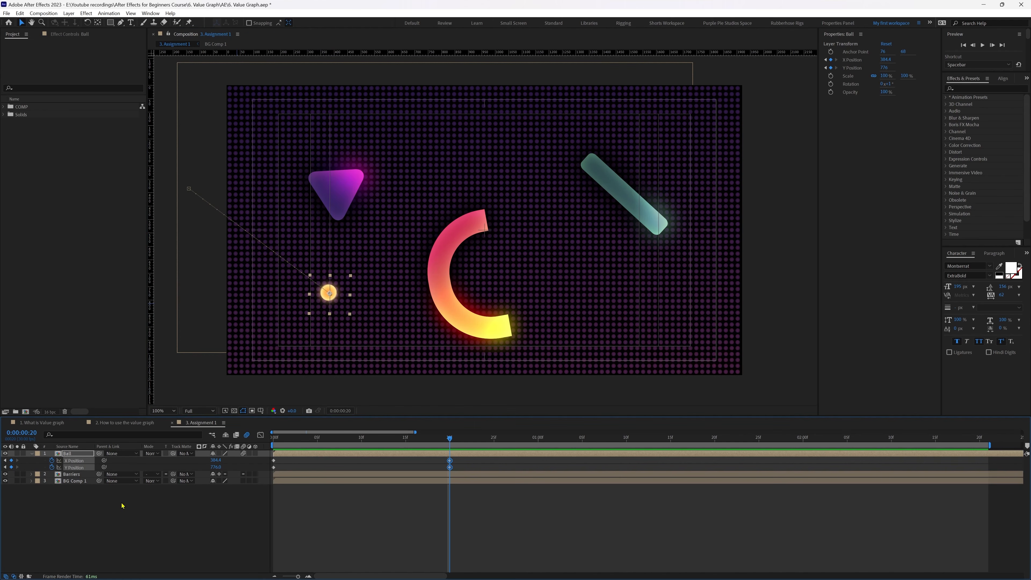
- Check the ball's X and Y Position curves in the graph editor, return to the keyframe view and save the project
click(261, 435)
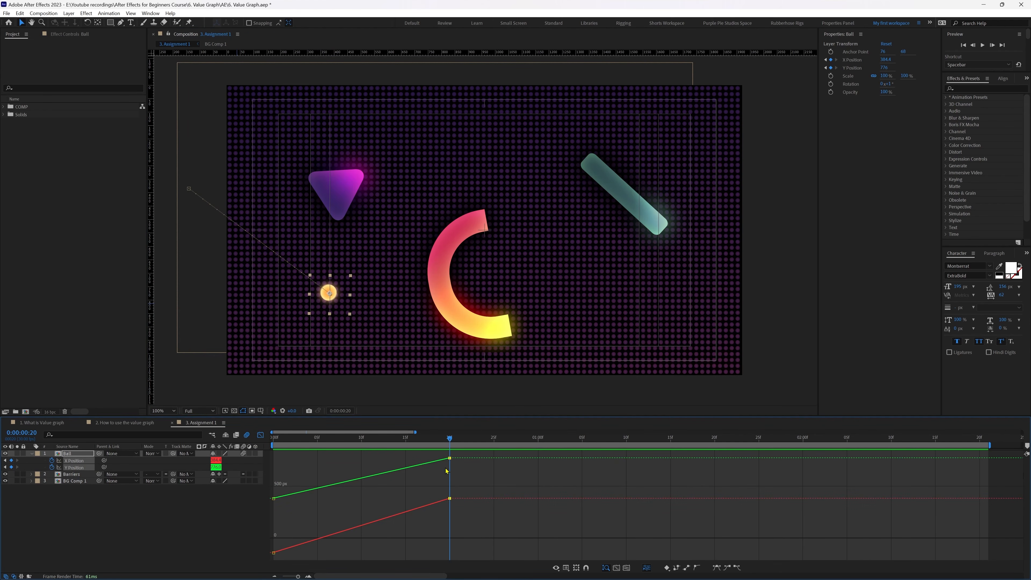
click(261, 435)
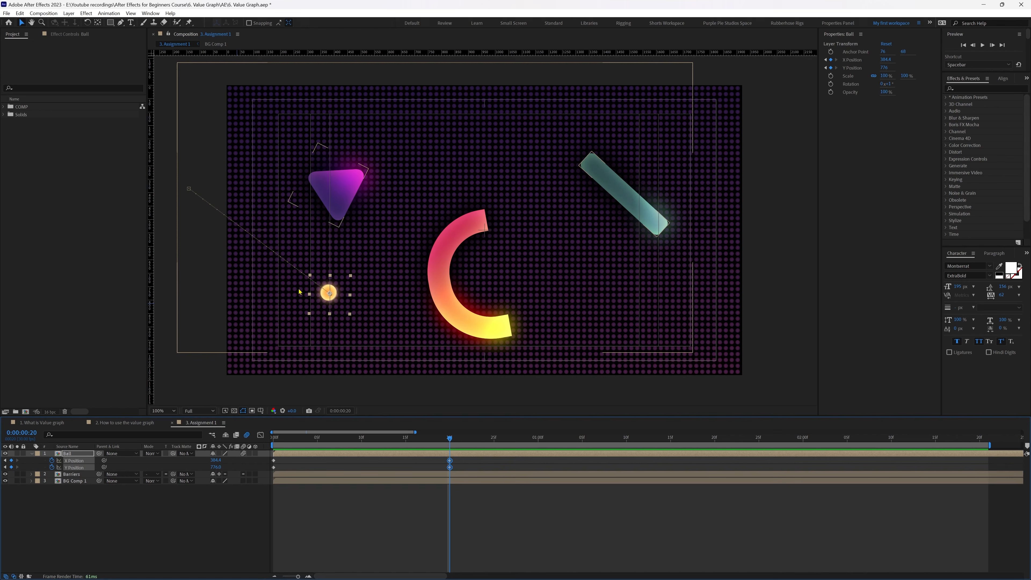
key(ctrl+s)
click(135, 521)
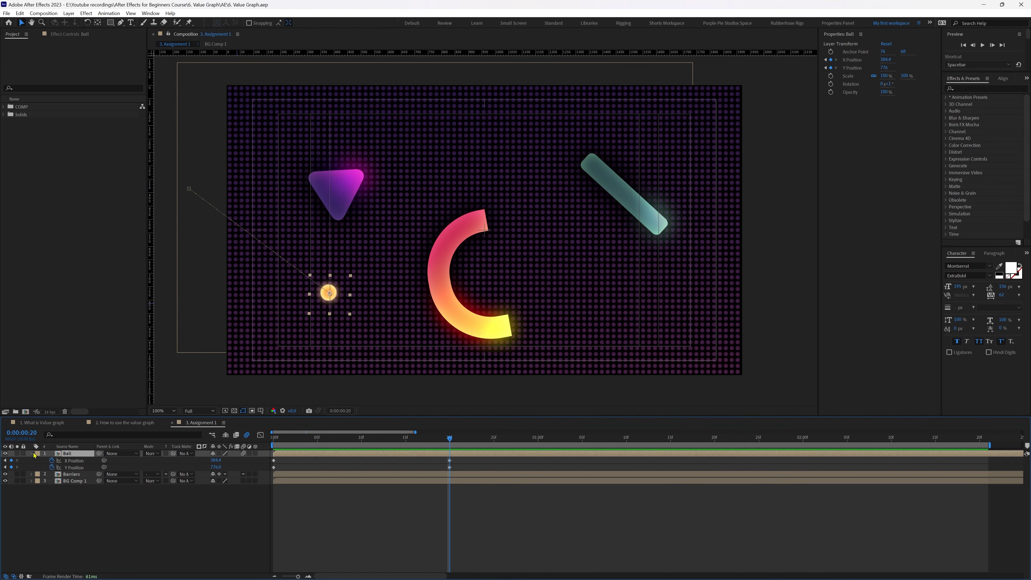
- Advance 20 frames to 0:00:01:10 and keyframe the ball above the C-shaped arc at about X 927, Y 231
click(24, 431)
text(+20)
key(Return)
drag(330, 293, 489, 141)
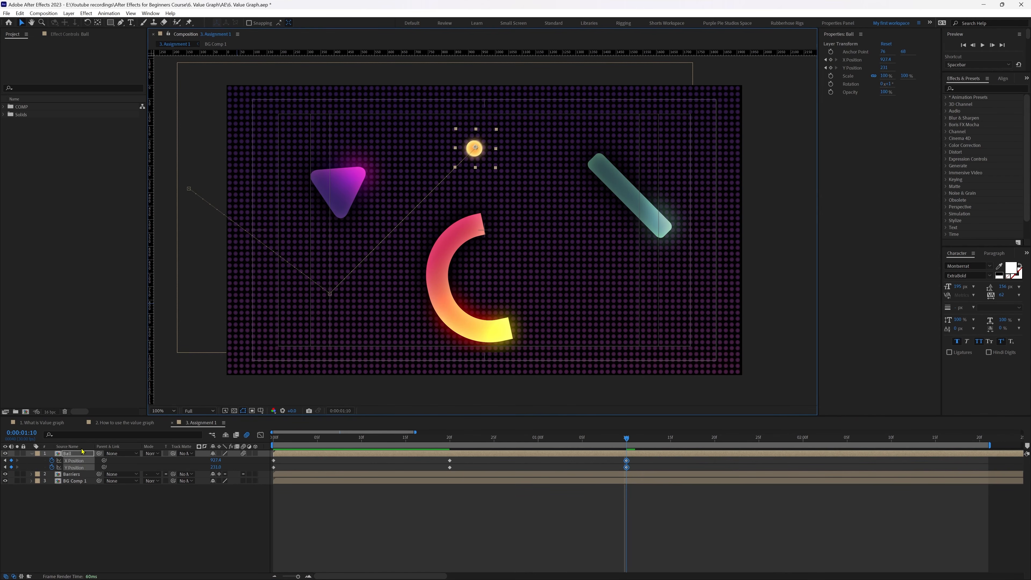
- Advance 20 frames to 0:00:02:00 and keyframe the ball below the teal bar at about X 1532, Y 794
click(23, 432)
text(+)
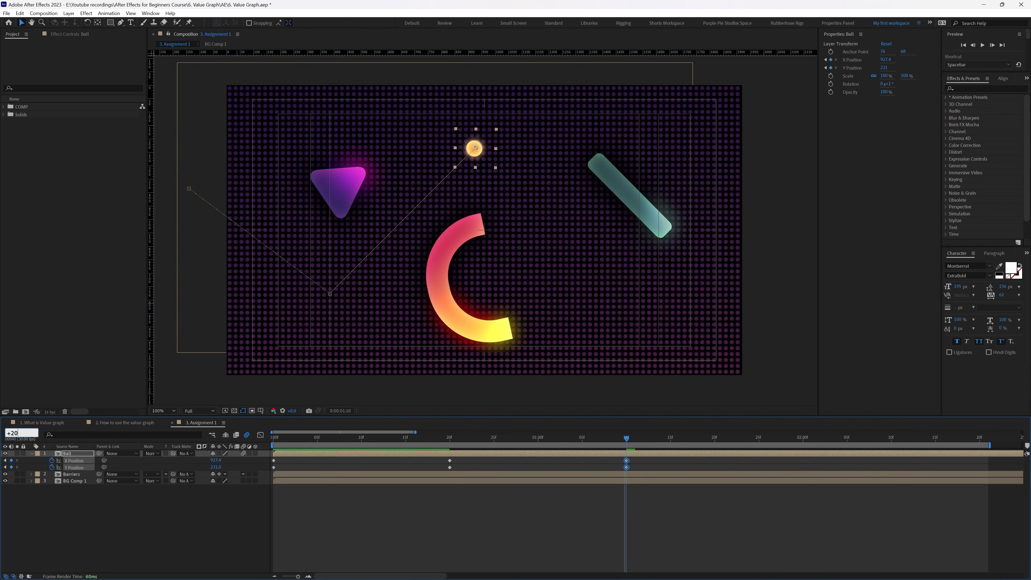
text(20)
key(Return)
drag(486, 156, 646, 303)
click(134, 528)
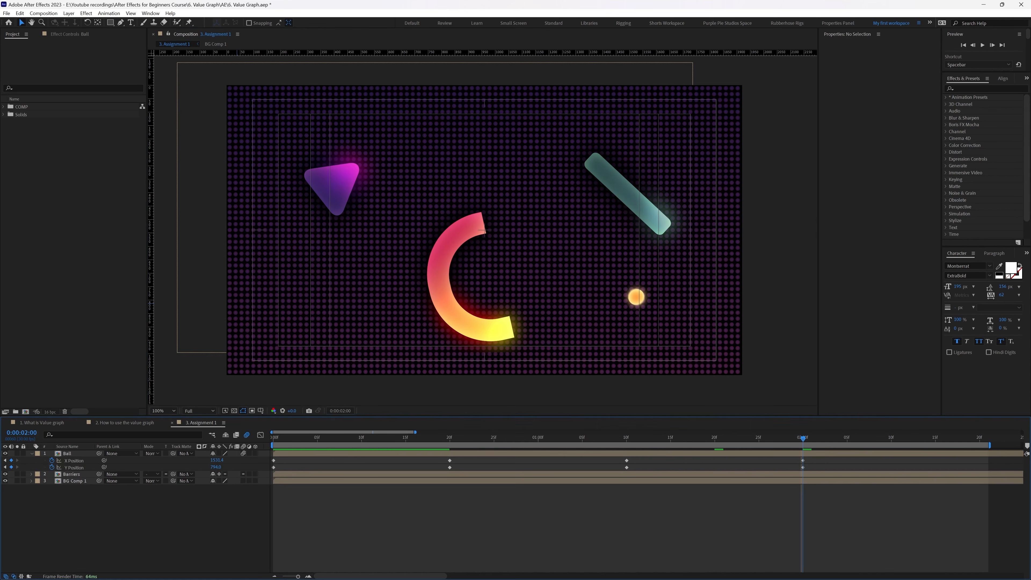
- Advance 20 frames to 0:00:02:20 and keyframe the ball outside the frame's right edge at about X 2048, Y 361
click(21, 433)
text(+20)
key(Return)
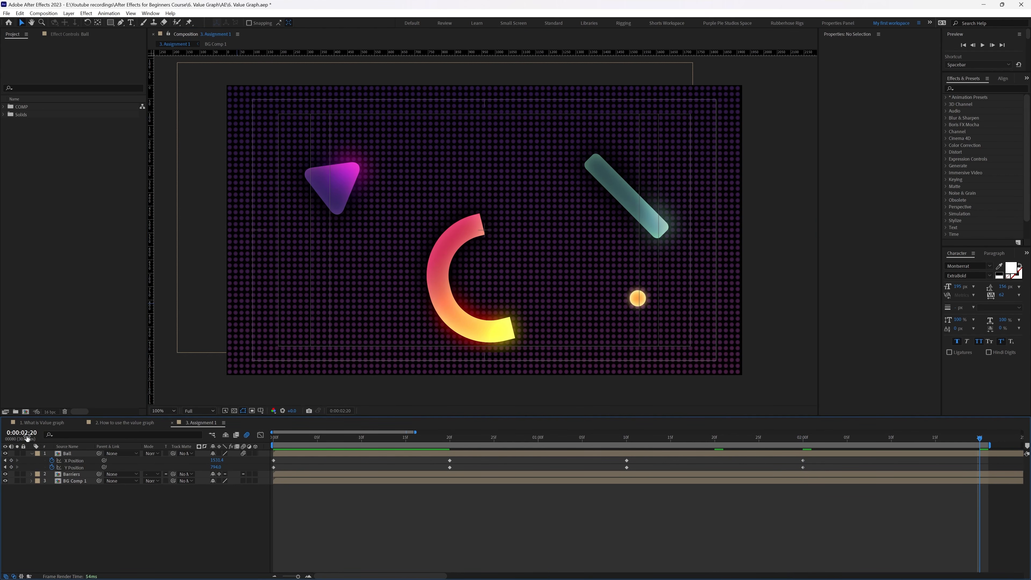
click(79, 453)
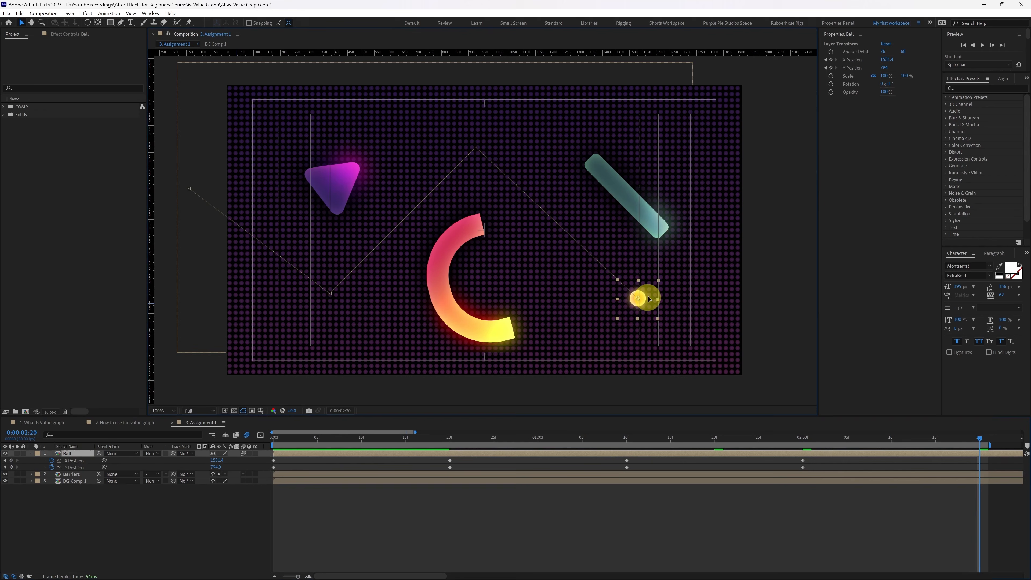
drag(645, 303, 783, 188)
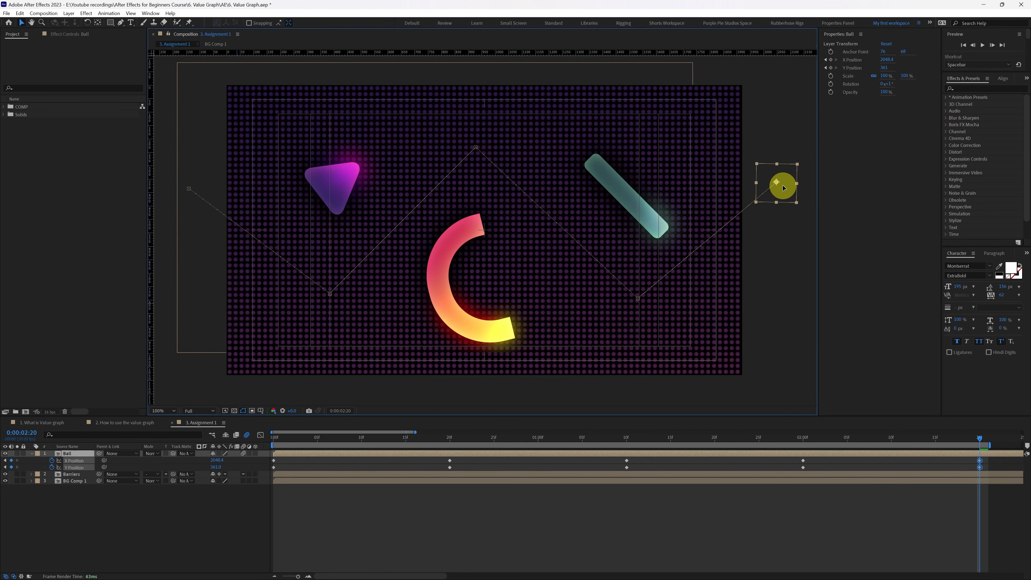
- Apply Easy Ease to all of the ball's Y Position keyframes and show their curve in the graph editor
click(73, 467)
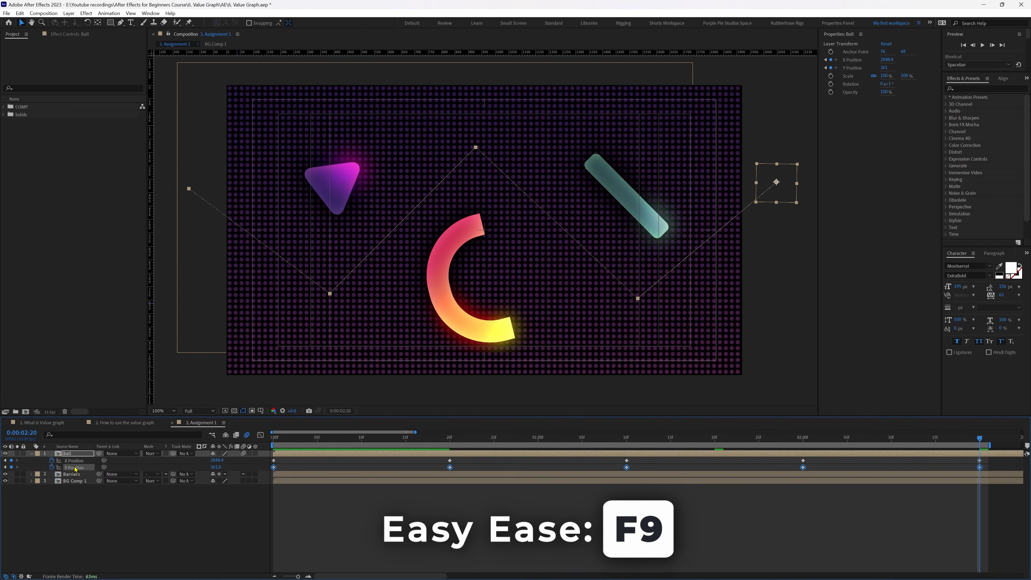
key(F9)
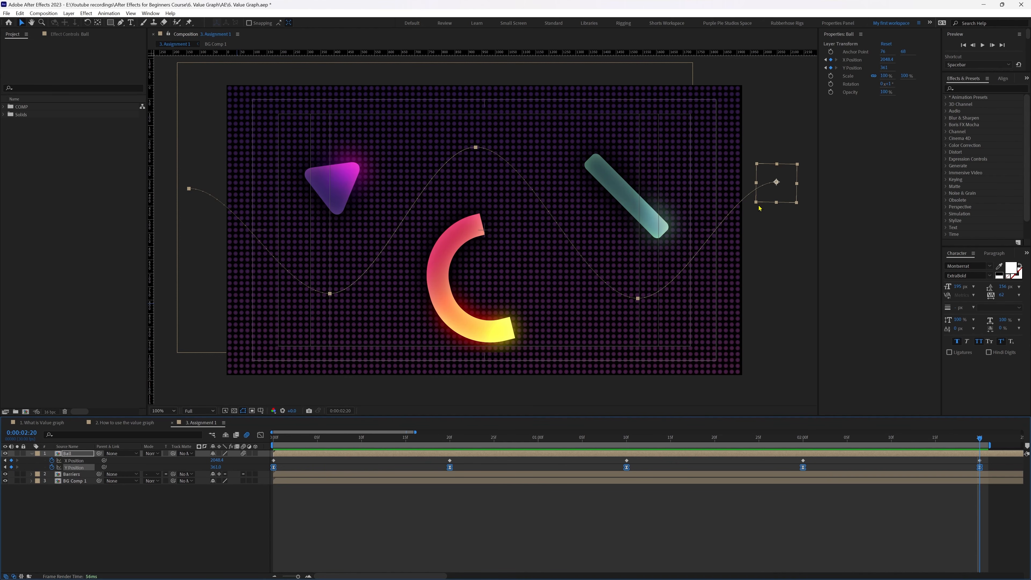
click(449, 467)
click(260, 435)
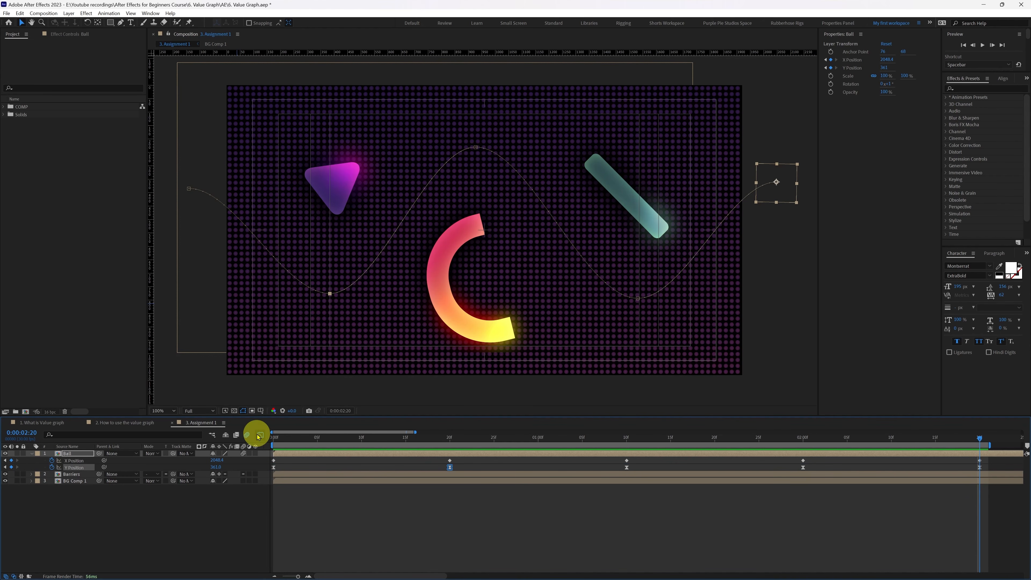
- Try extending the second Y Position keyframe's incoming handle and raising the first keyframe's outgoing handle, and undo both changes
drag(391, 461, 344, 461)
drag(332, 527, 313, 482)
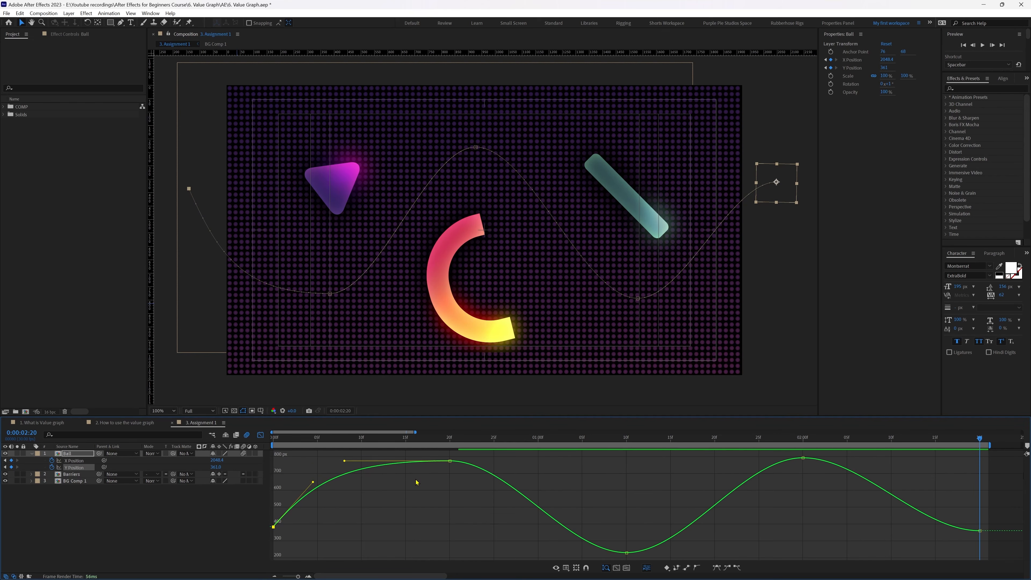
key(ctrl+z)
key(ctrl+z)
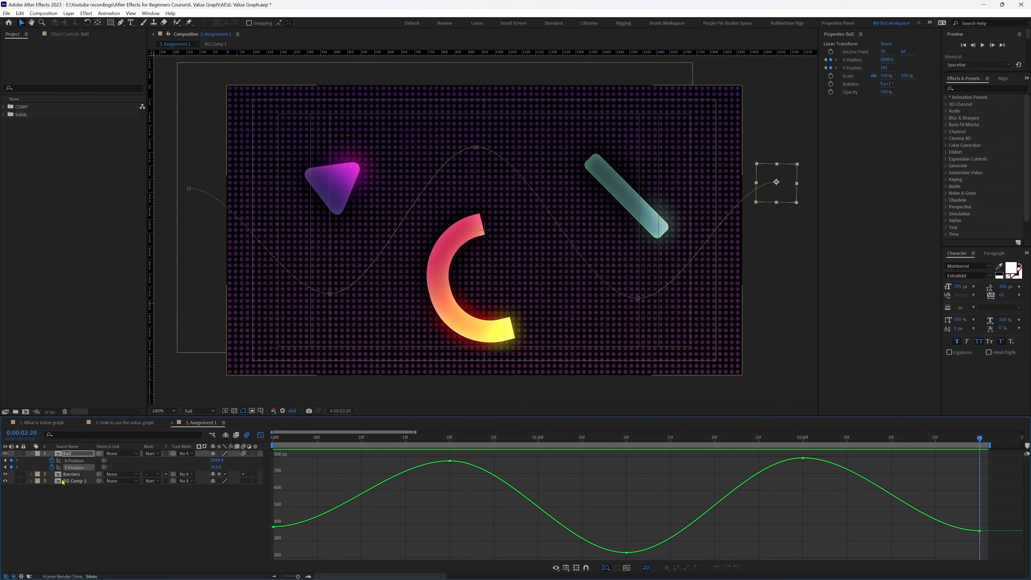
- Go to 0:00:00:00 and raise the first Y Position keyframe's outgoing handle so the curve starts steeply
click(72, 468)
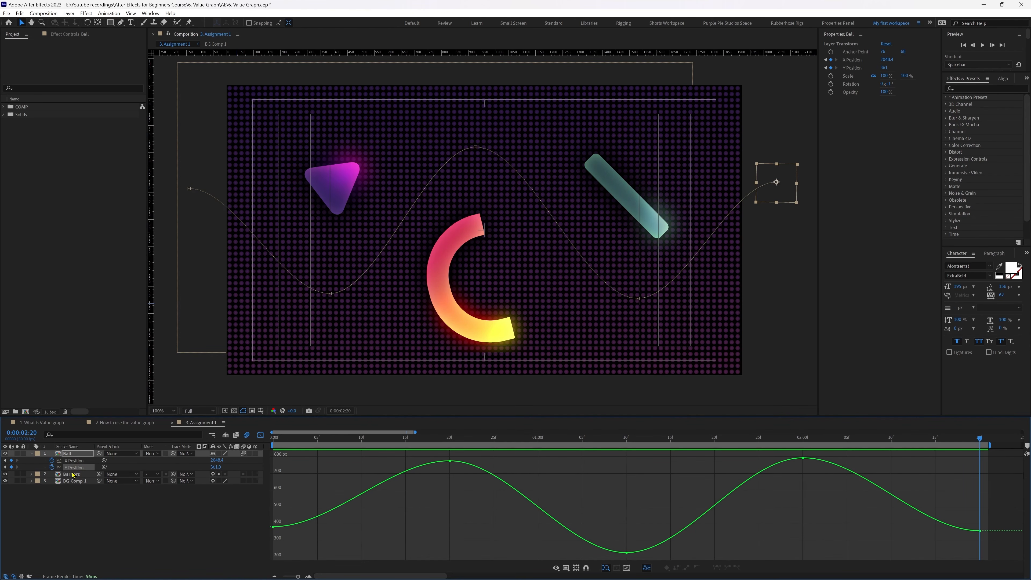
click(273, 526)
drag(337, 436, 264, 438)
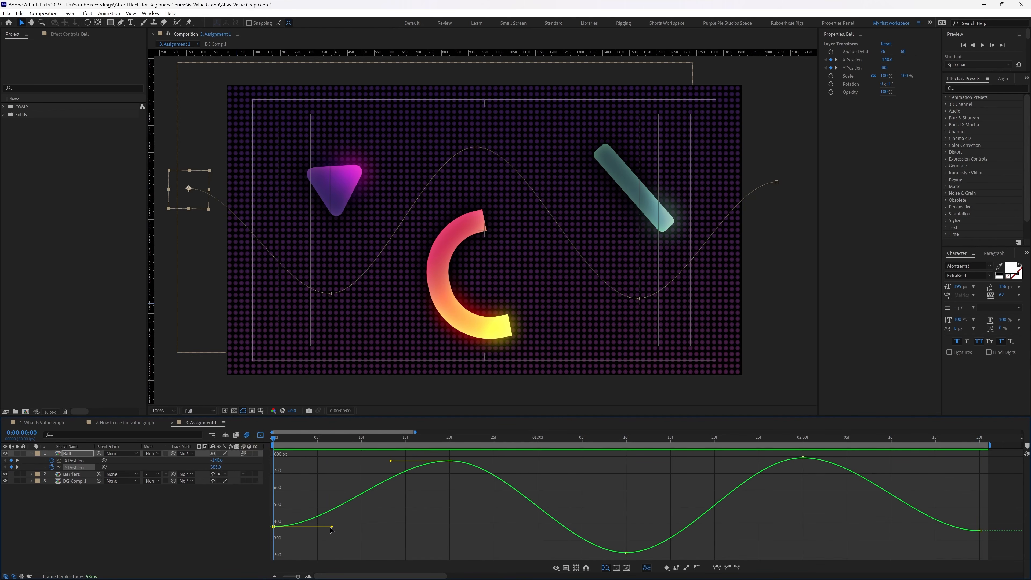
drag(332, 526, 316, 479)
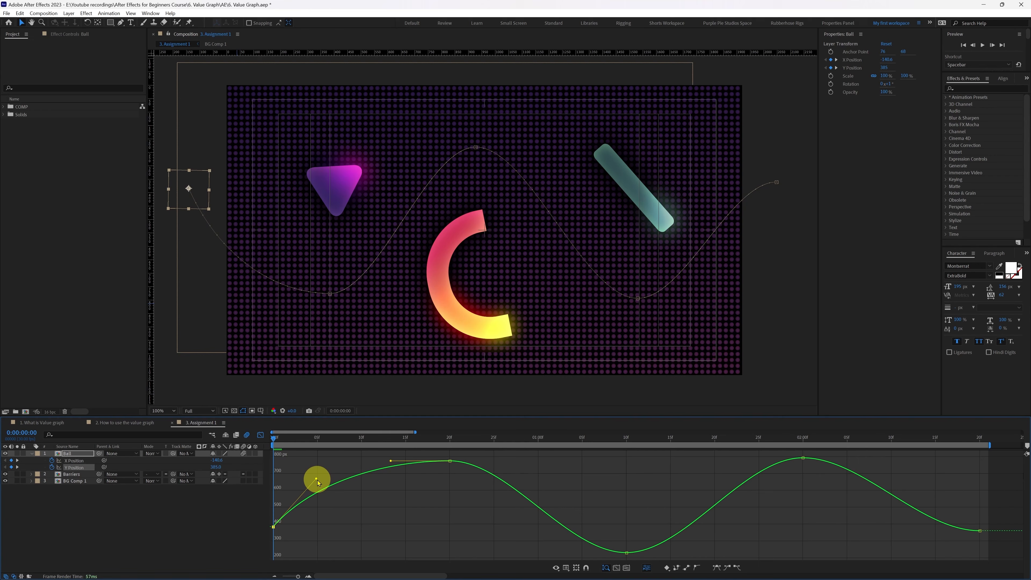
- Try moving the second Y Position keyframe's outgoing handle, and undo the change
click(445, 465)
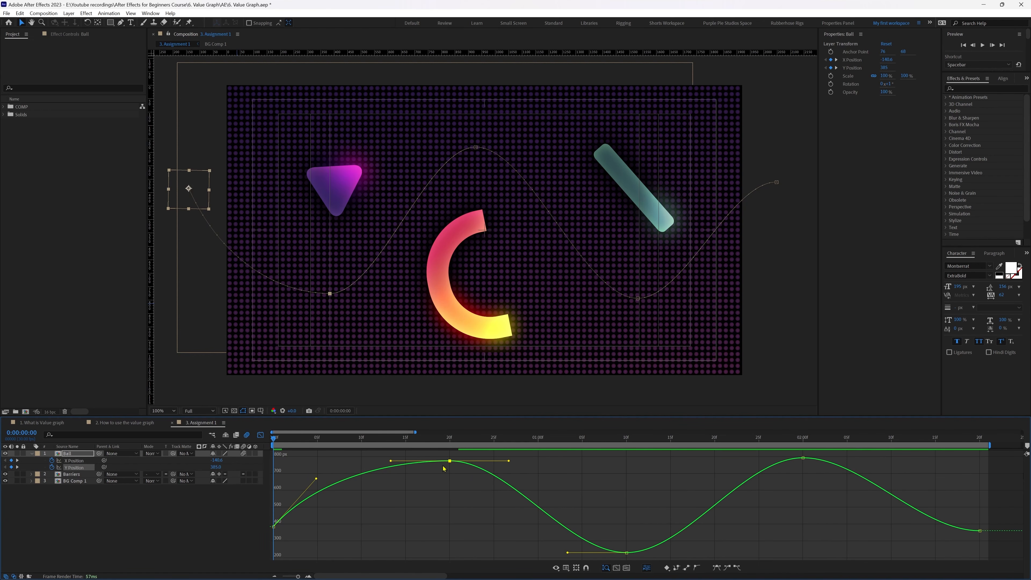
drag(508, 461, 438, 470)
key(ctrl+z)
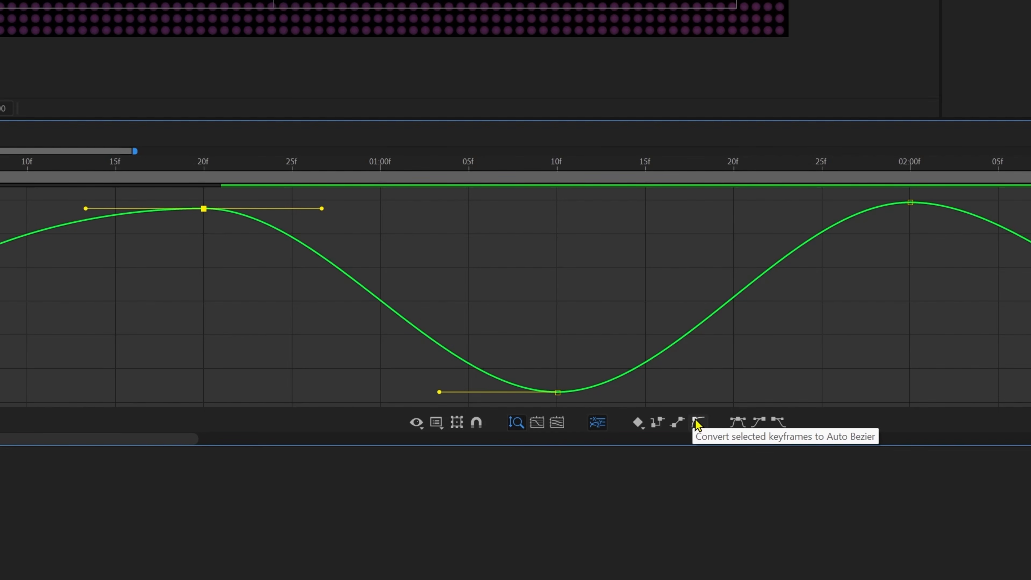
- Convert the second Y Position keyframe to Auto Bezier and extend both its handles horizontally
click(696, 424)
drag(264, 209, 301, 206)
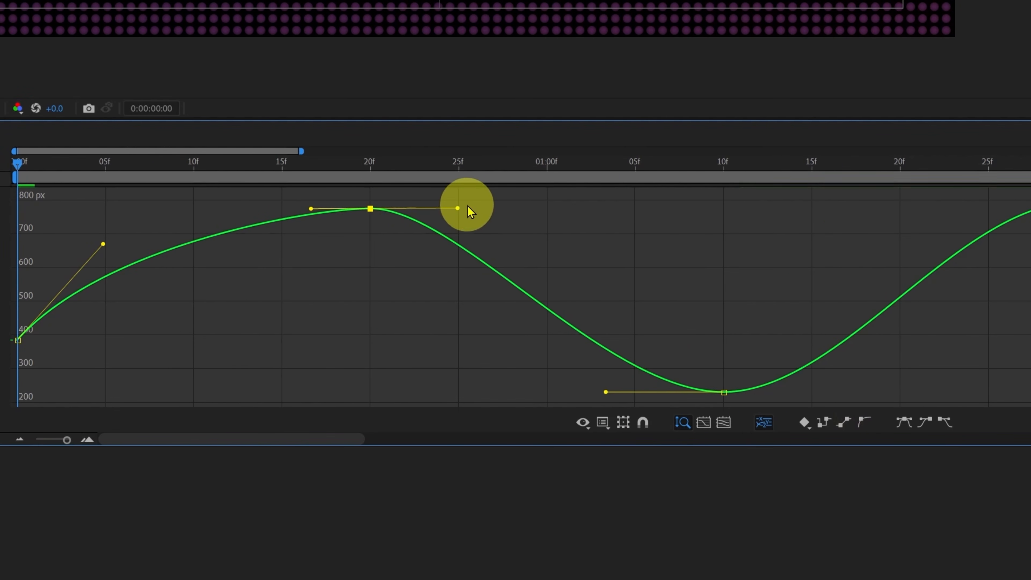
drag(468, 207, 538, 210)
drag(311, 209, 241, 213)
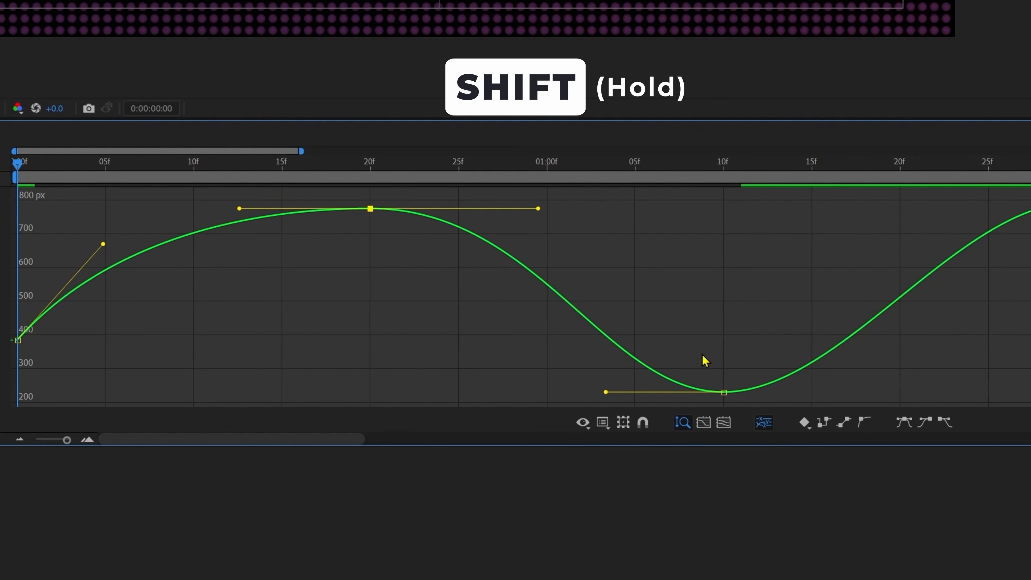
- Convert the third Y Position keyframe to Auto Bezier and try tilting its incoming handle independently of the outgoing one
drag(703, 355, 734, 397)
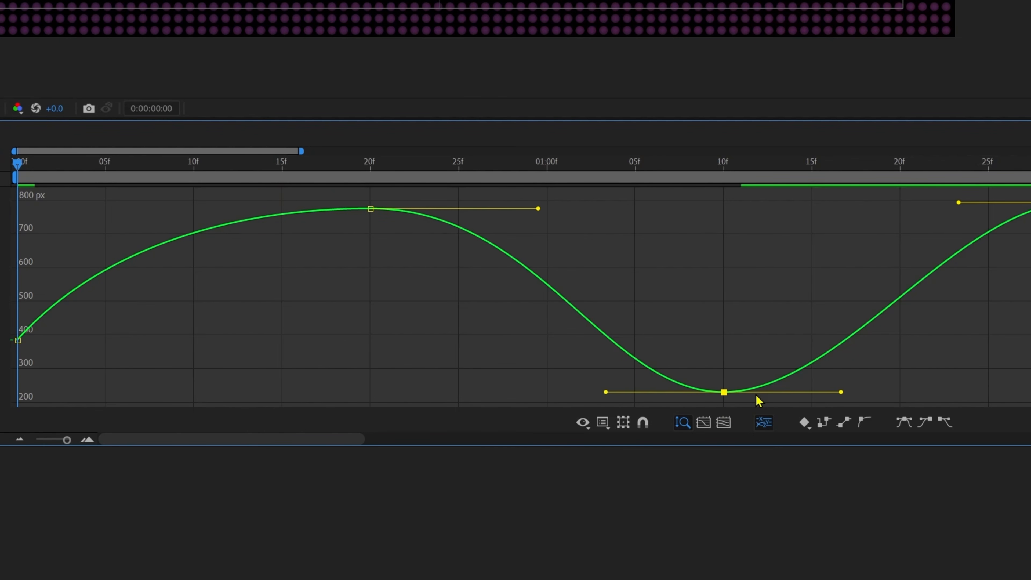
click(863, 423)
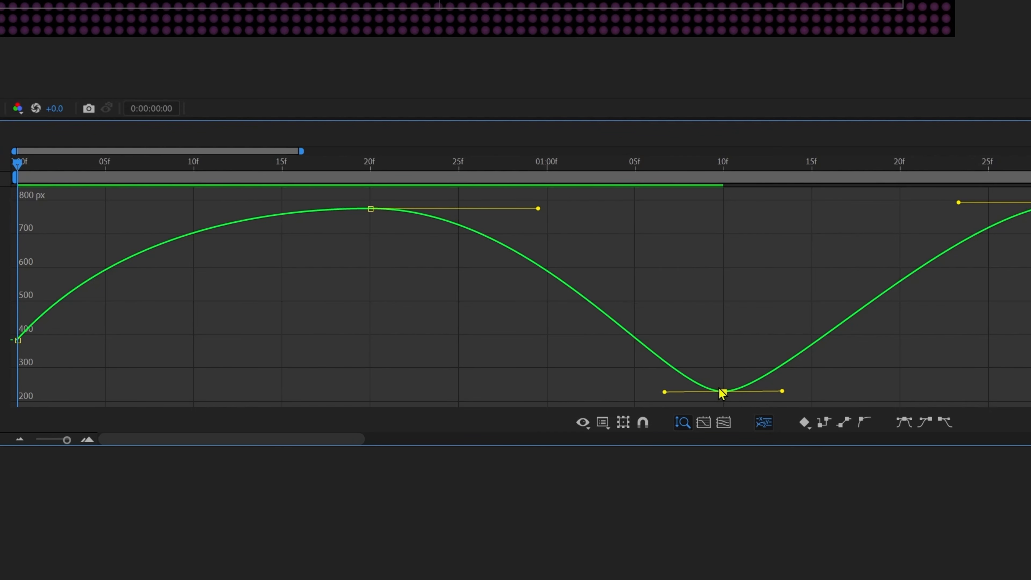
drag(664, 392, 638, 368)
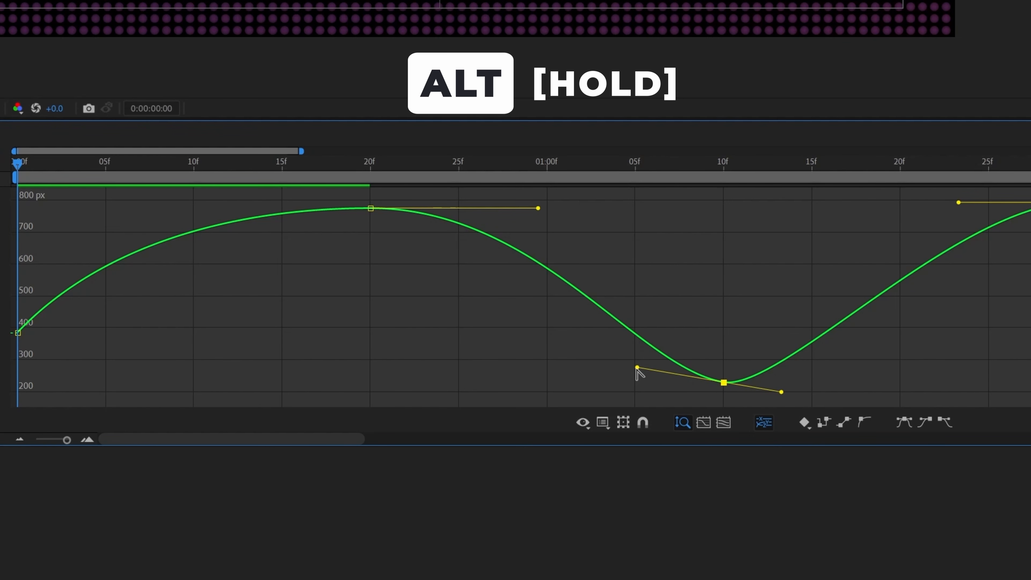
drag(637, 368, 640, 387)
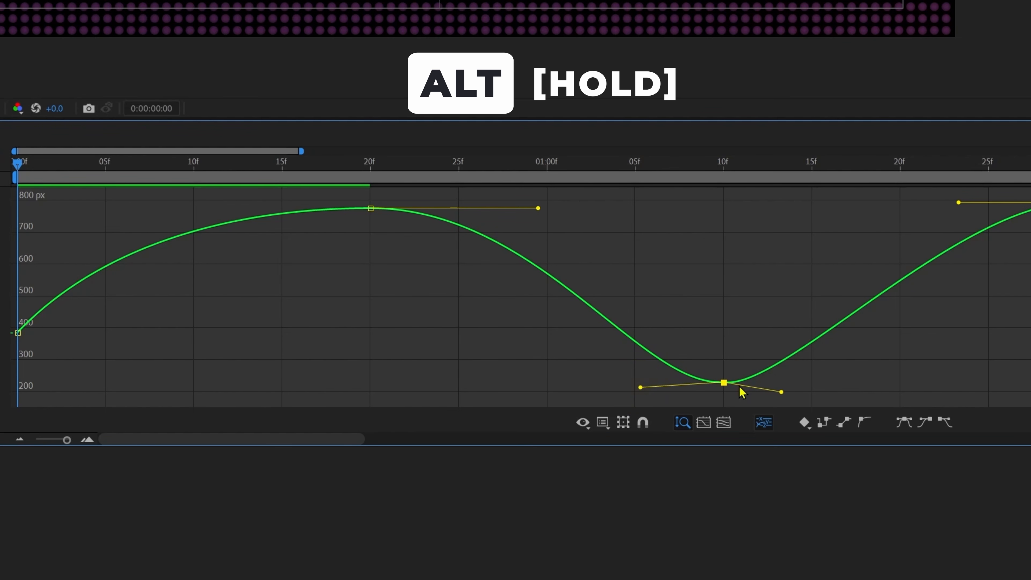
- Level the third Y Position keyframe's handles again and extend both horizontally
alt+click(724, 383)
drag(782, 382, 838, 382)
drag(667, 382, 547, 382)
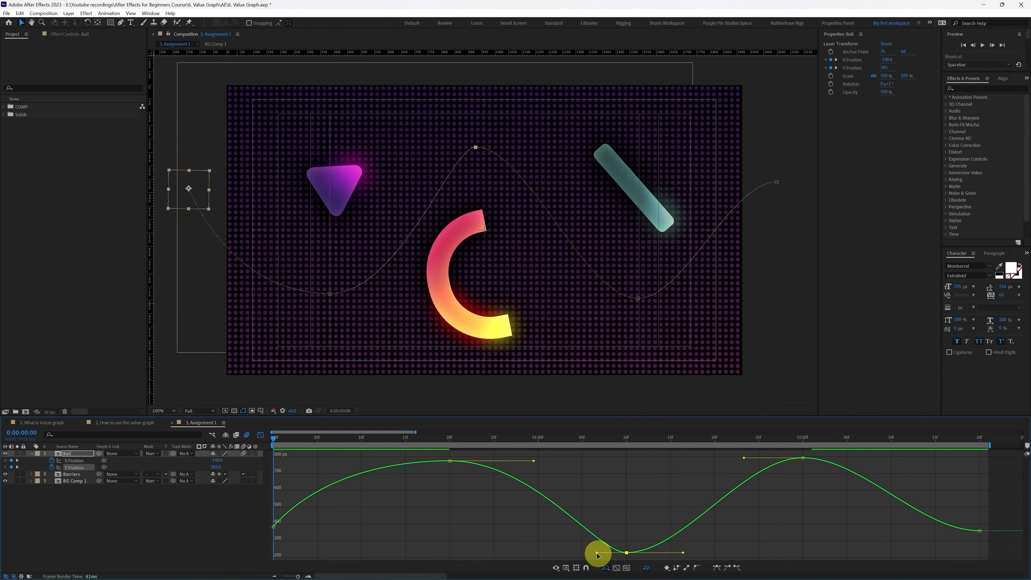
drag(539, 554, 528, 553)
- Convert the fourth Y Position keyframe to Auto Bezier and extend both its handles horizontally
drag(830, 478, 730, 458)
click(696, 567)
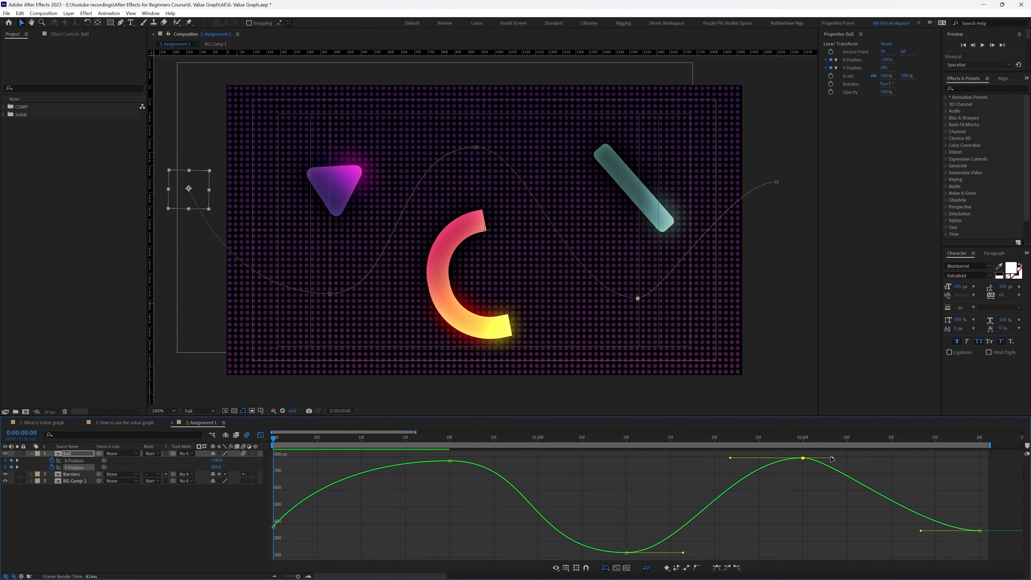
drag(832, 458, 893, 458)
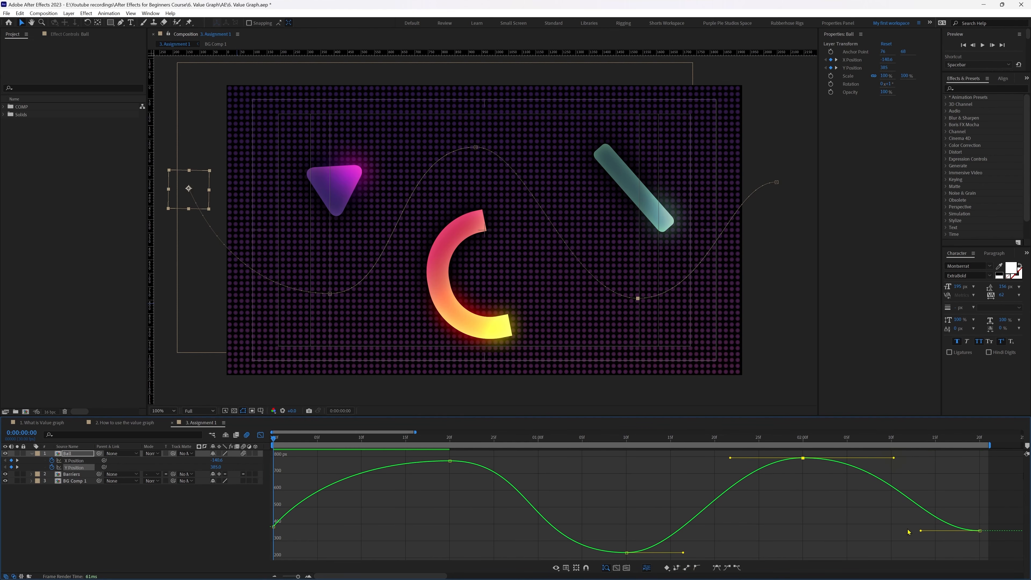
- Extend the last Y Position keyframe's incoming handle horizontally and preview the ball's motion
drag(921, 532, 867, 536)
click(151, 527)
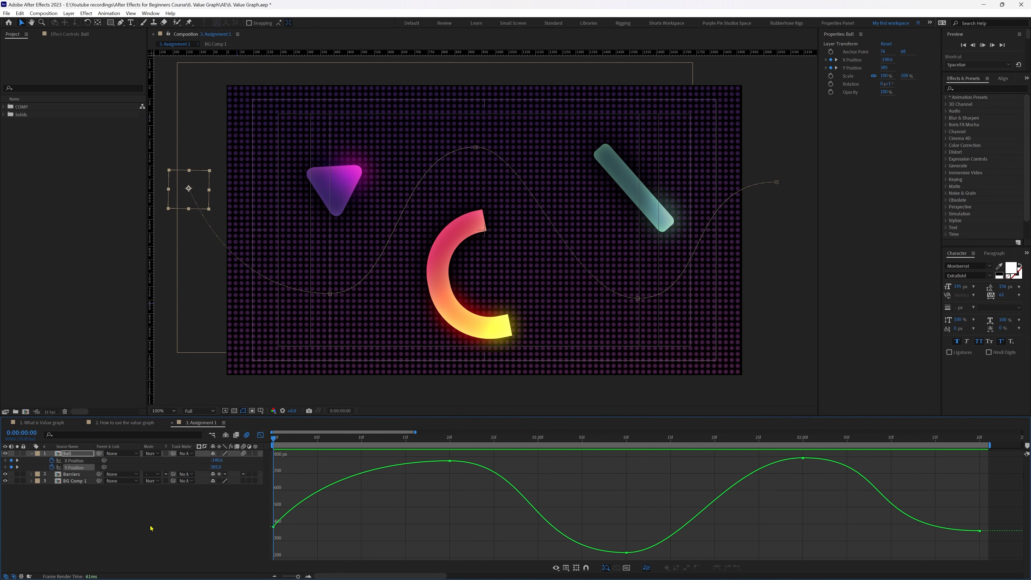
key(space)
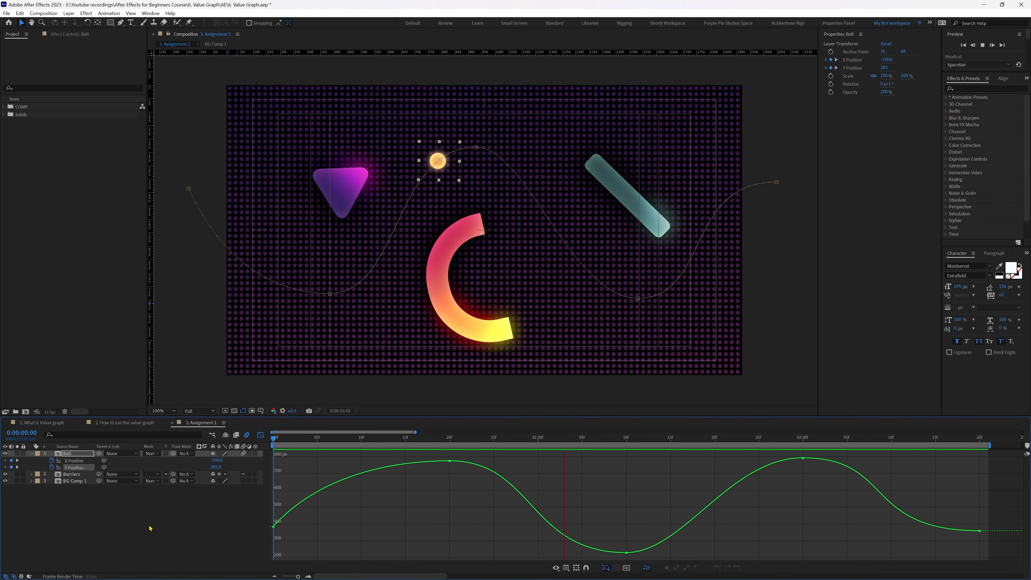
- Lengthen the horizontal handles of the second, third, fourth and last Y Position keyframes further for sharper easing
click(340, 463)
drag(533, 460, 565, 460)
click(528, 553)
drag(527, 553, 497, 552)
drag(683, 552, 722, 552)
drag(730, 458, 703, 459)
drag(892, 457, 916, 458)
drag(862, 530, 842, 530)
- Flatten and extend the first Y Position keyframe's outgoing handle, and lengthen the second keyframe's incoming handle a little more
click(315, 487)
drag(316, 480, 385, 535)
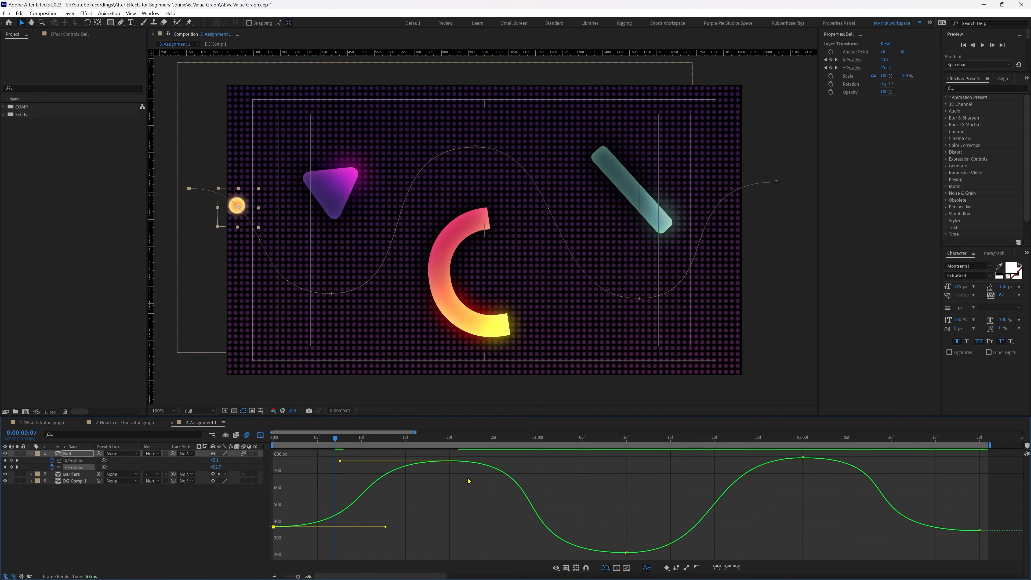
drag(471, 479, 427, 451)
drag(340, 461, 329, 462)
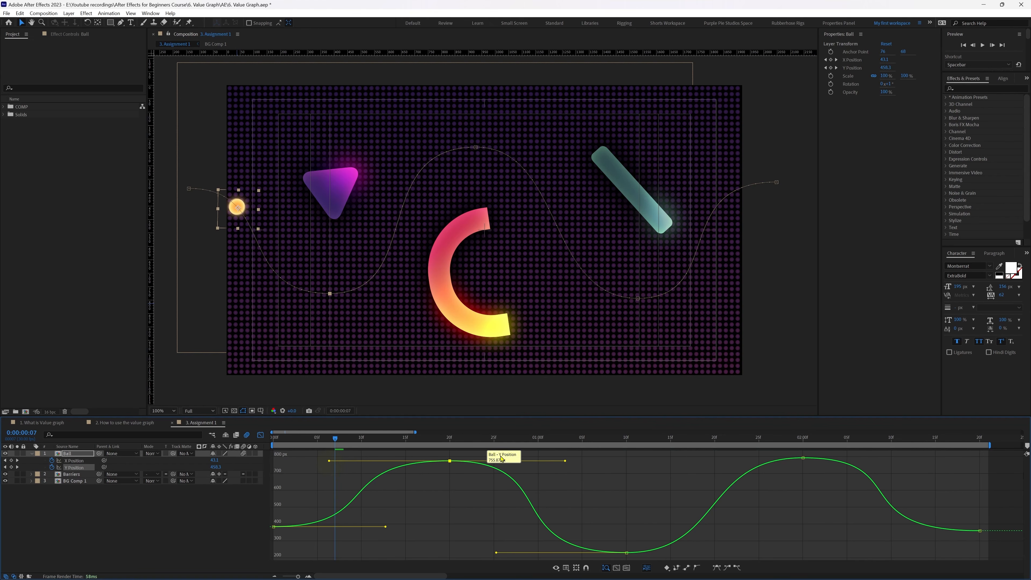
- At 0:00:00:20, tilt the second Y Position keyframe's handles slightly downward over time and lengthen both
click(448, 438)
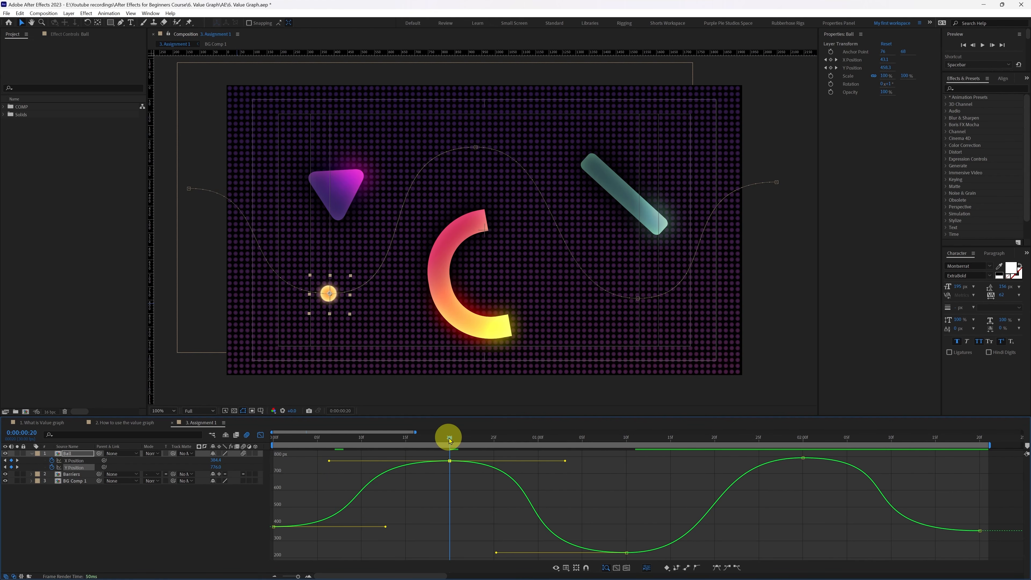
mouse_move(450, 461)
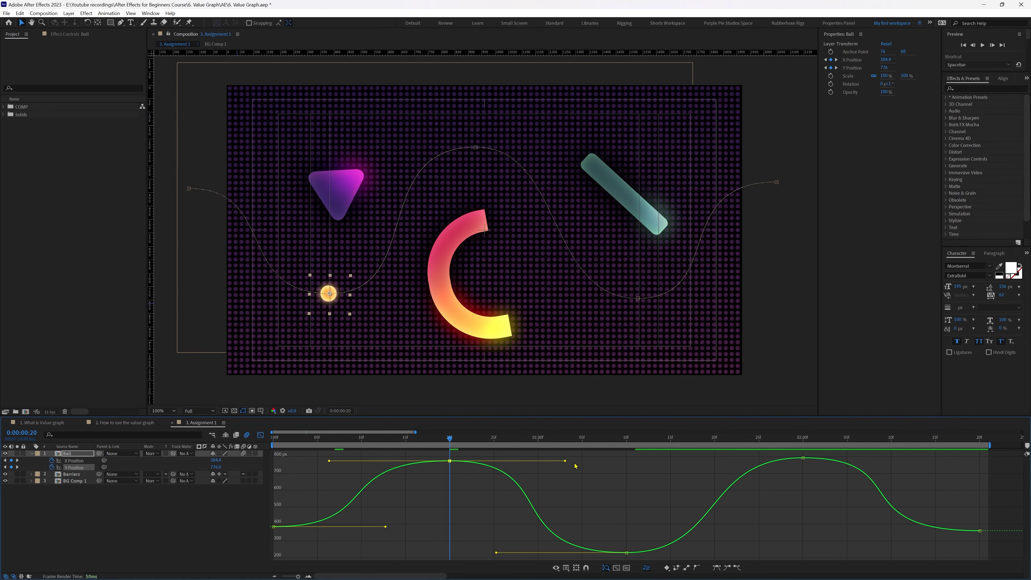
click(565, 461)
drag(566, 463, 568, 465)
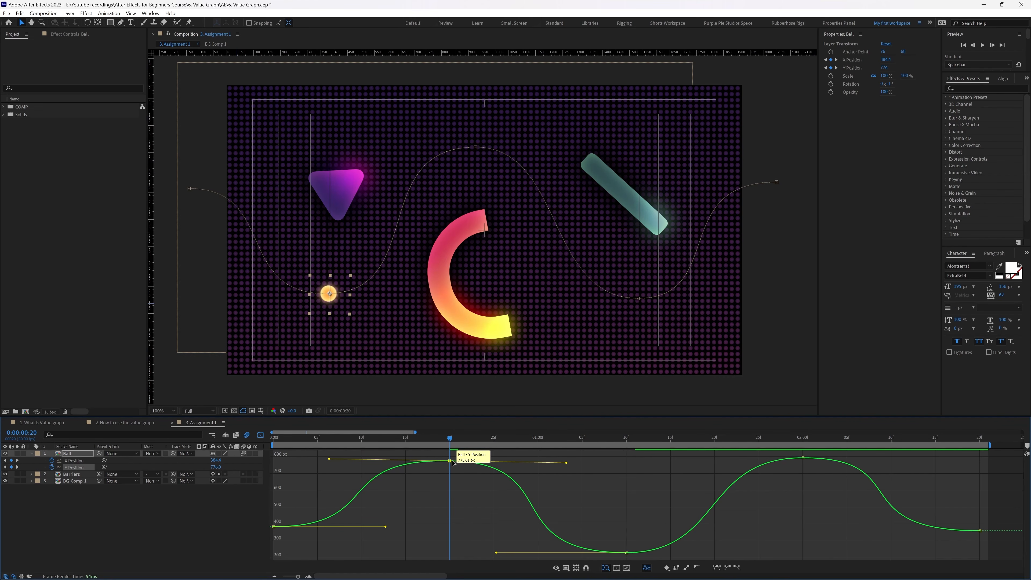
drag(329, 458, 322, 458)
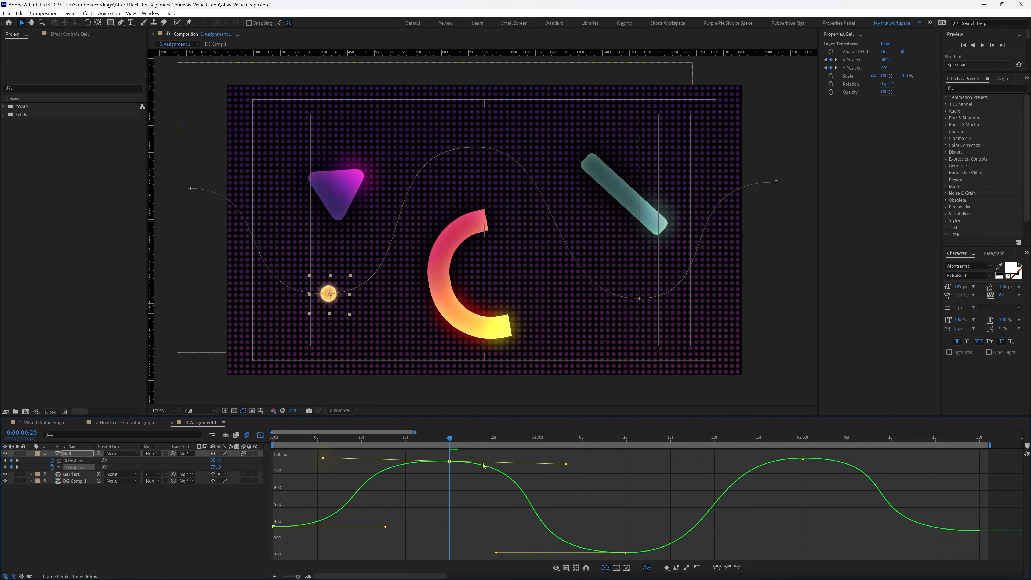
drag(566, 462, 577, 464)
- Tilt the third Y Position keyframe's handles slightly downward over time and lengthen both
click(627, 552)
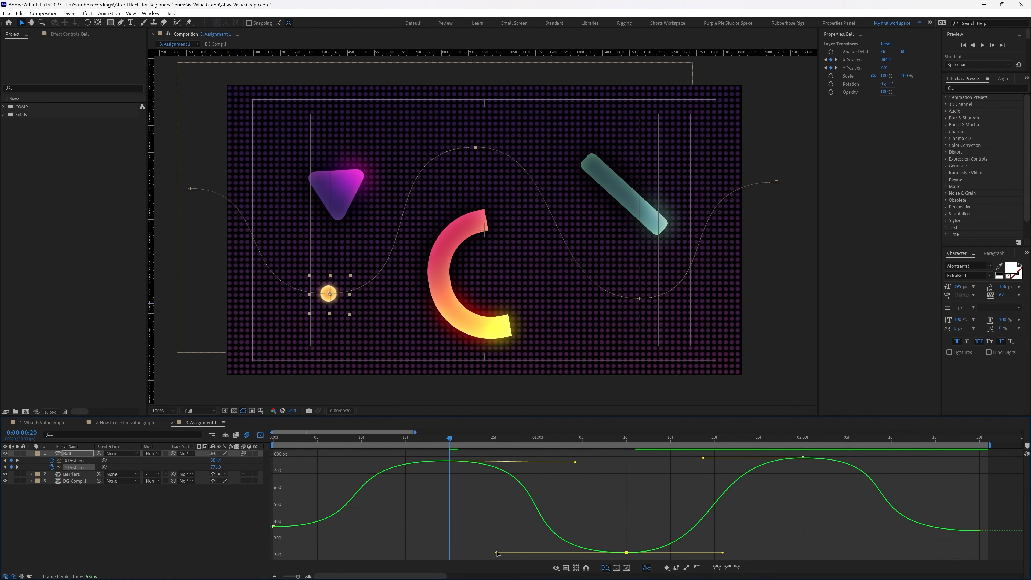
drag(496, 552, 481, 549)
drag(723, 553, 735, 555)
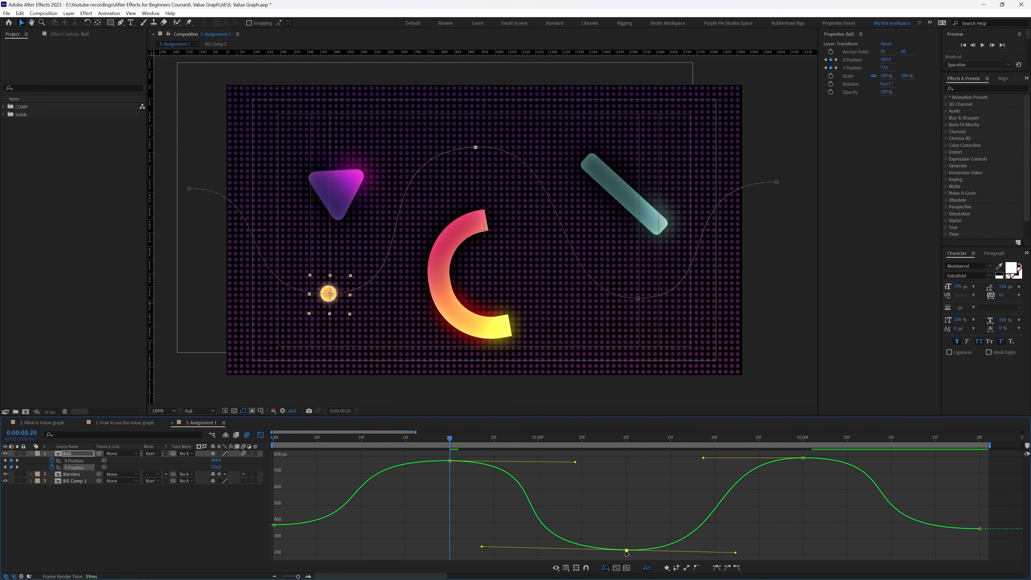
- At 0:00:02:00, tilt the fourth Y Position keyframe's handles slightly upward over time, lengthen both, and preview the animation
click(802, 457)
click(801, 439)
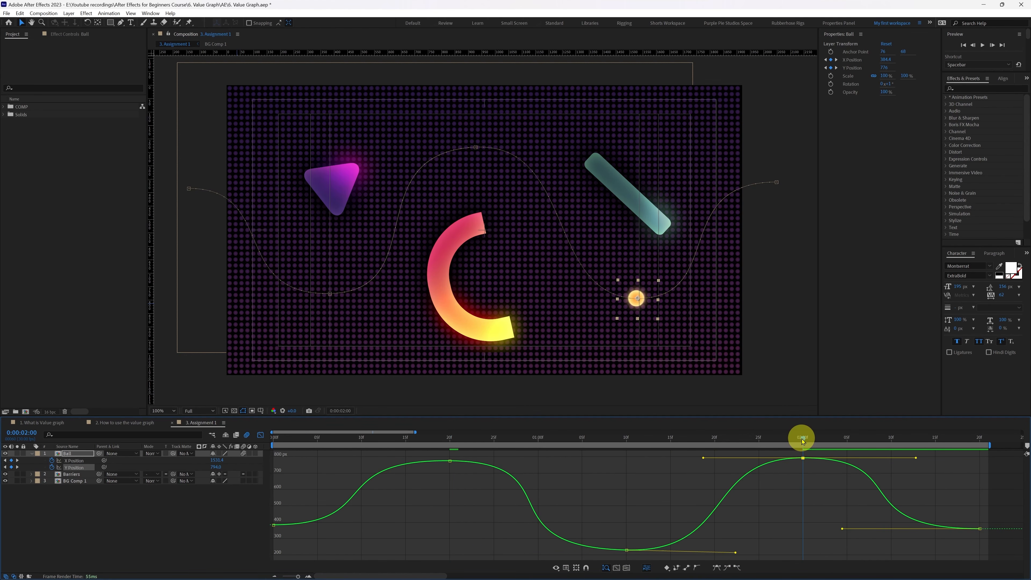
drag(703, 458, 660, 460)
click(917, 456)
drag(806, 451, 796, 460)
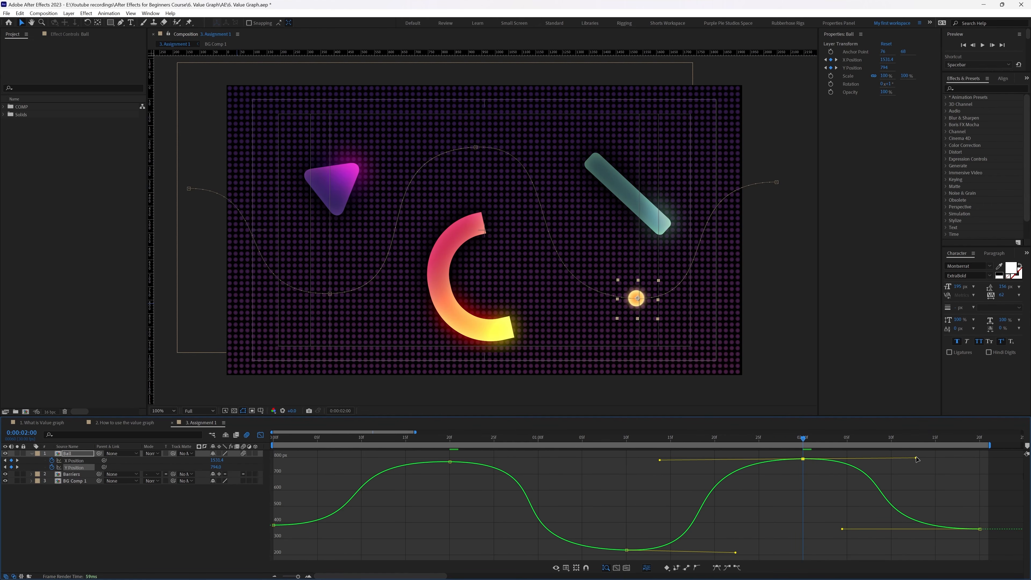
drag(918, 459, 936, 458)
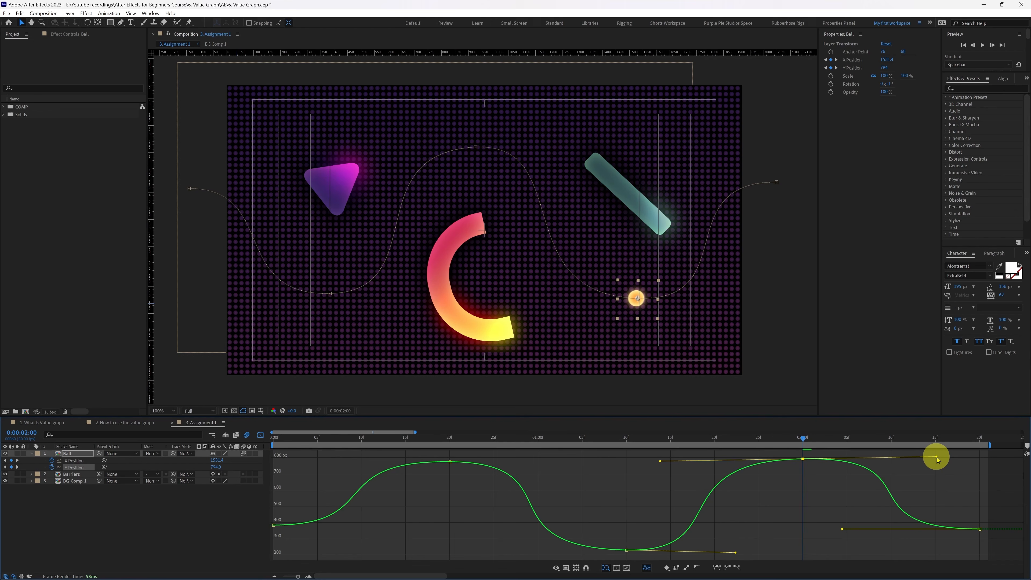
key(space)
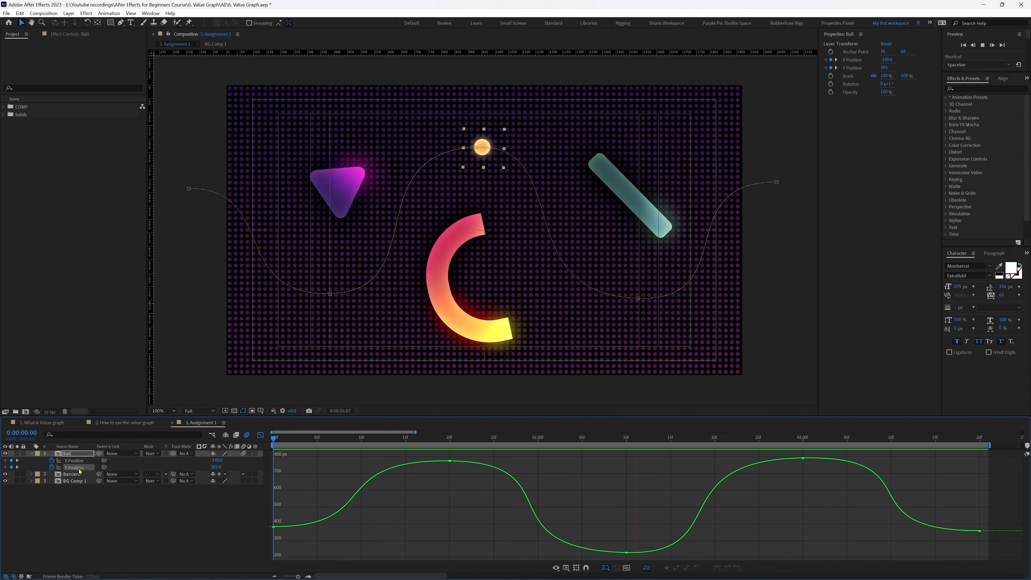
- Add a Y Position keyframe on the curve at 0:00:00:13 and raise its value to about 743.6 px
drag(403, 438, 419, 475)
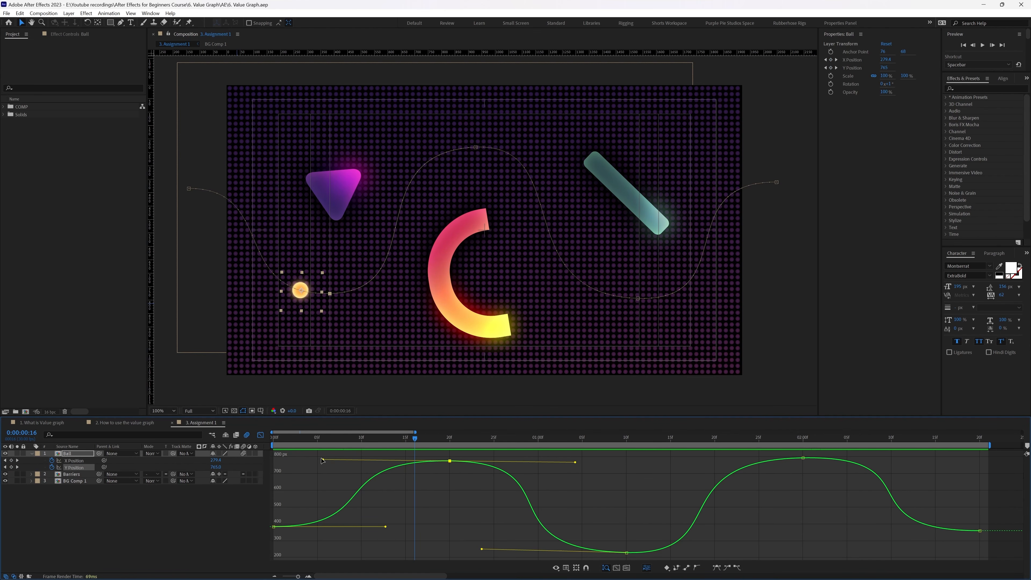
drag(417, 439, 388, 443)
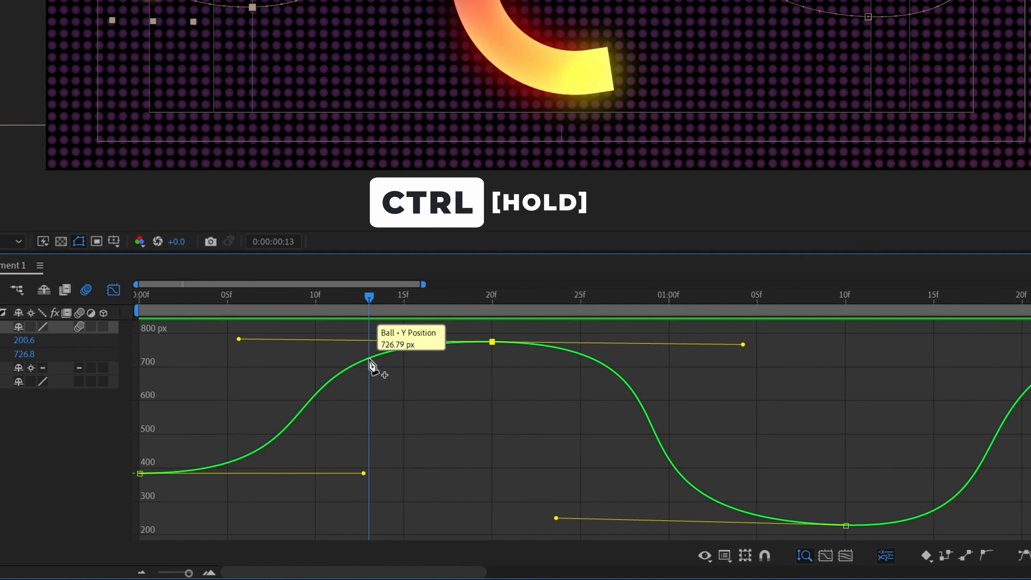
ctrl+click(369, 359)
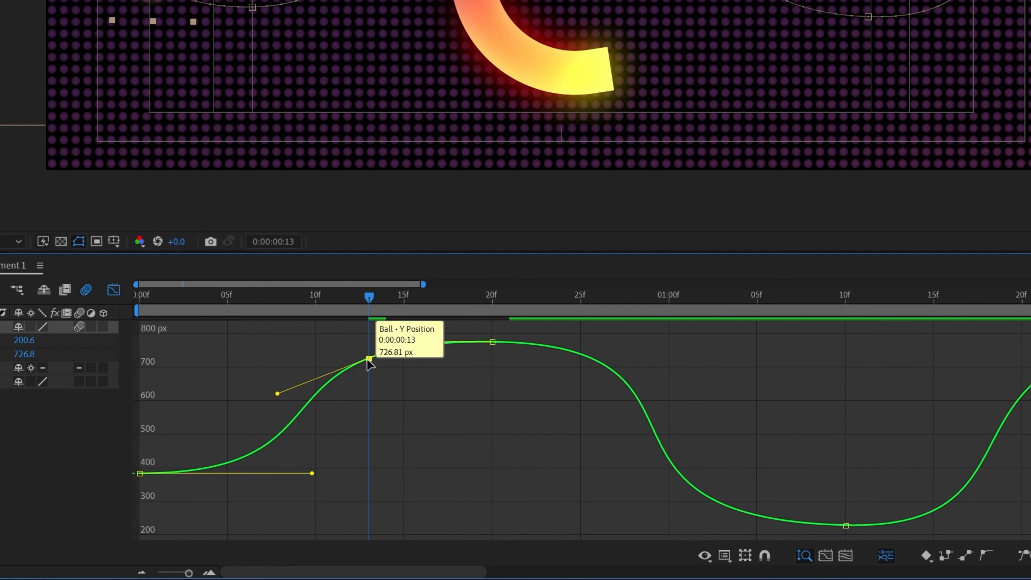
drag(367, 359, 368, 356)
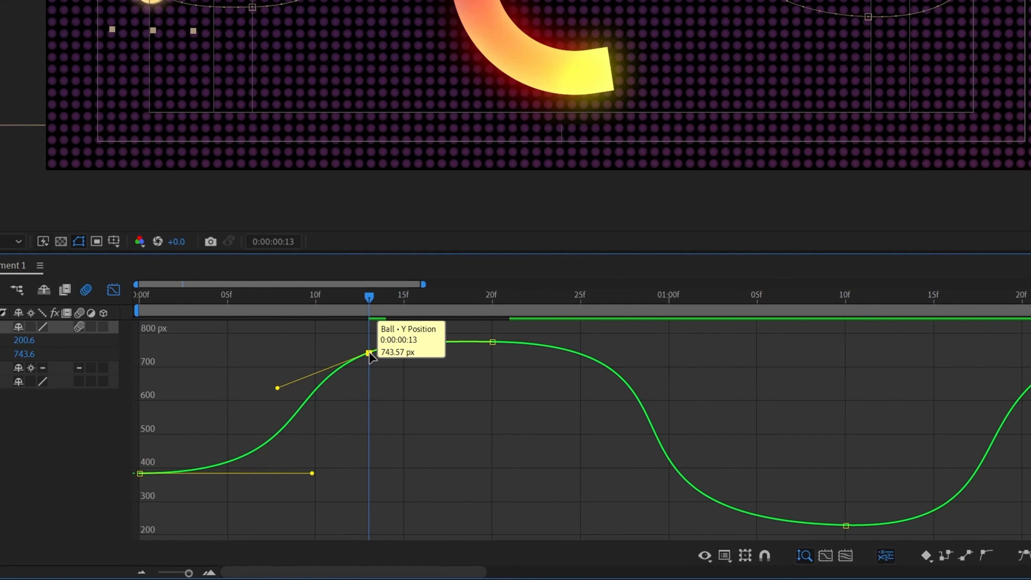
- Adjust both handles of the keyframe at 0:00:00:13 and add another Y Position keyframe on the curve at 0:00:00:26
click(508, 333)
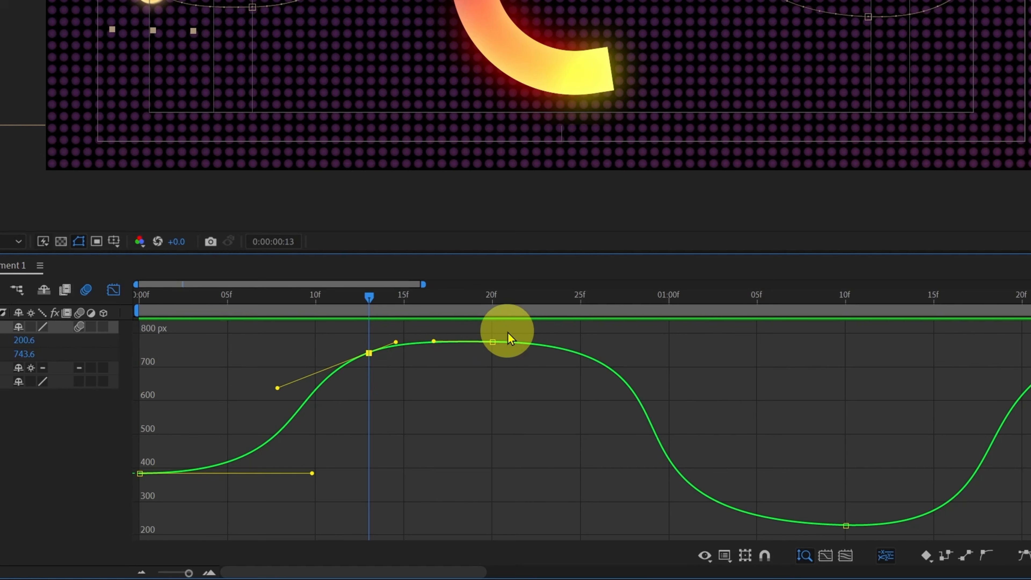
click(493, 342)
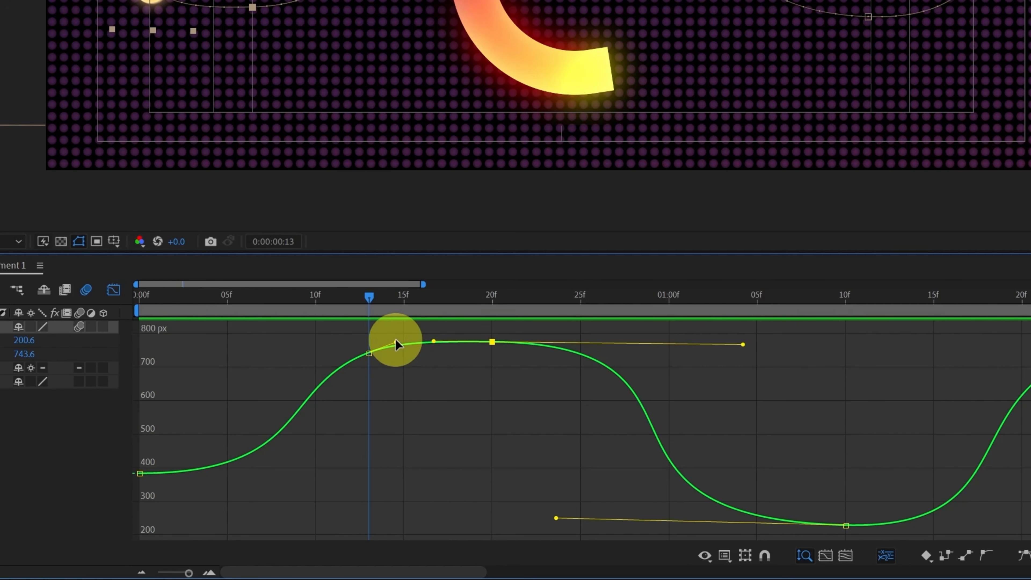
drag(395, 341, 401, 341)
drag(275, 379, 237, 385)
ctrl+click(596, 355)
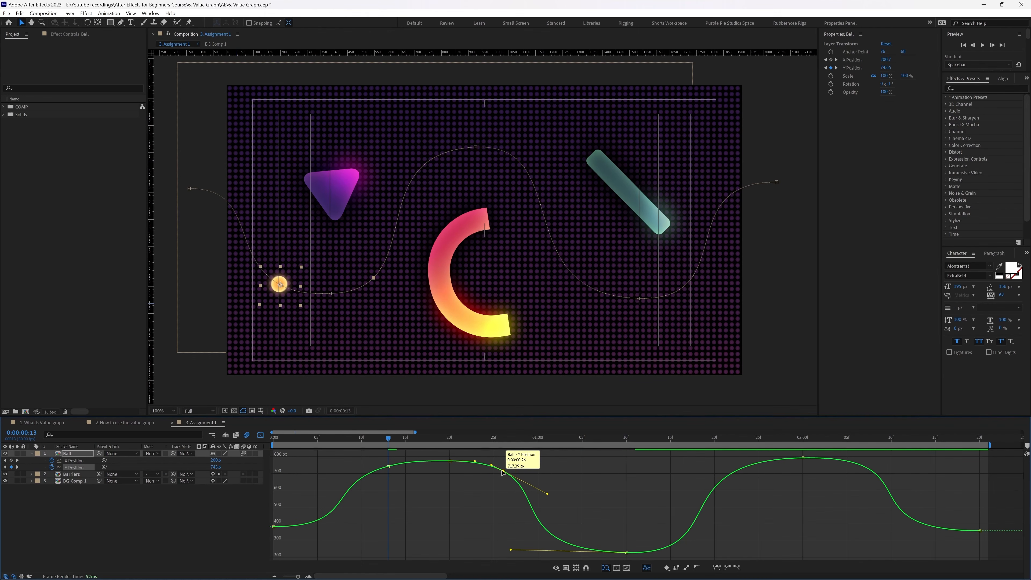
- Shift the Y Position keyframe at 0:00:00:26 to about 0:00:00:28, and add another at about 0:00:01:04 on the curve, adjusting its handles
drag(502, 472, 523, 468)
ctrl+click(583, 545)
mouse_move(582, 545)
mouse_down()
mouse_move(573, 548)
mouse_move(589, 551)
mouse_up()
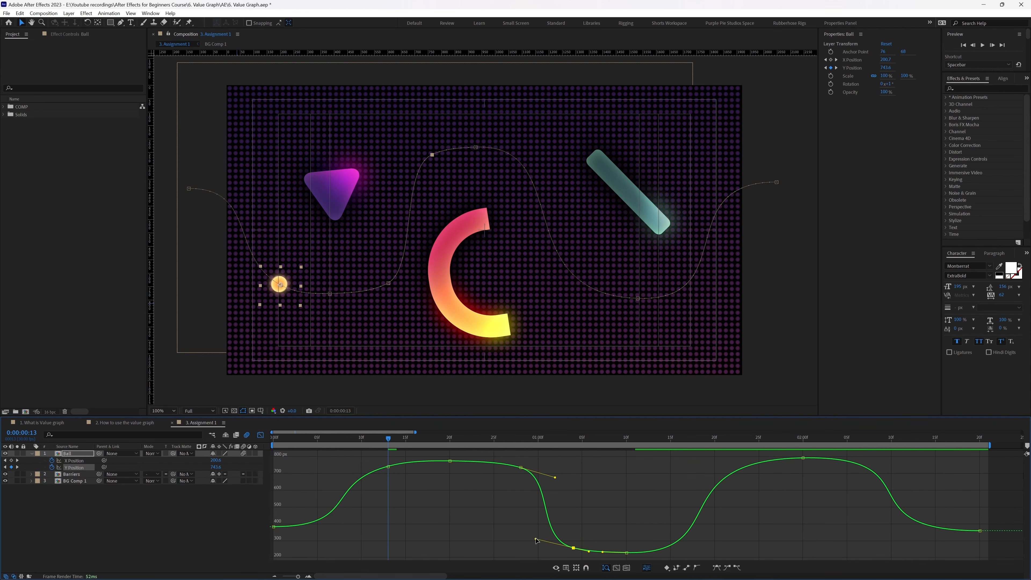
- Add a Y Position keyframe on the rising curve at about 0:00:01:15 and adjust both of its handles
ctrl+click(671, 545)
drag(671, 544, 656, 552)
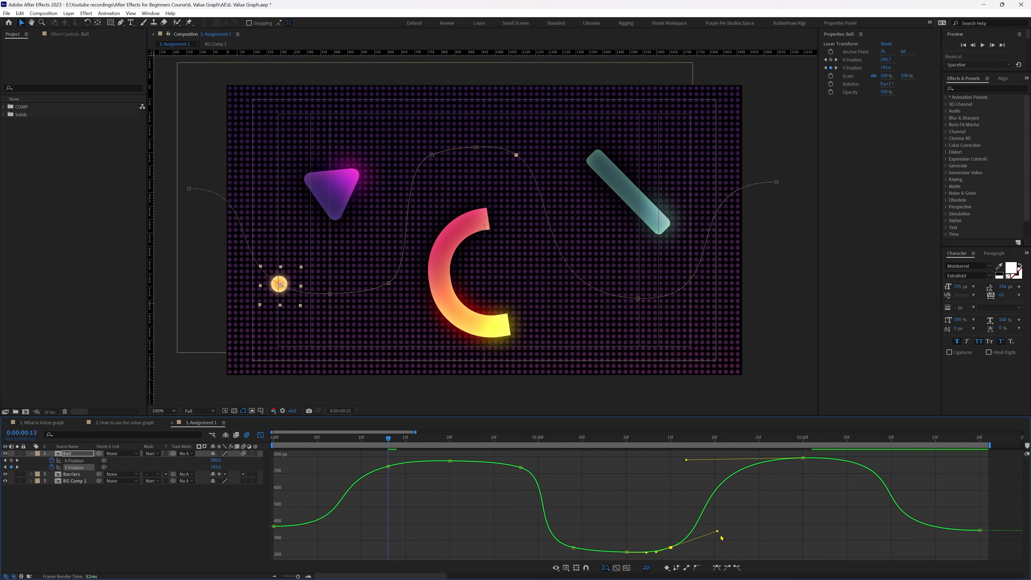
drag(716, 531, 729, 530)
- Add a Y Position keyframe on the curve at about 0:00:01:25, close the Graph Editor, and preview the animation
ctrl+click(758, 462)
click(260, 434)
key(space)
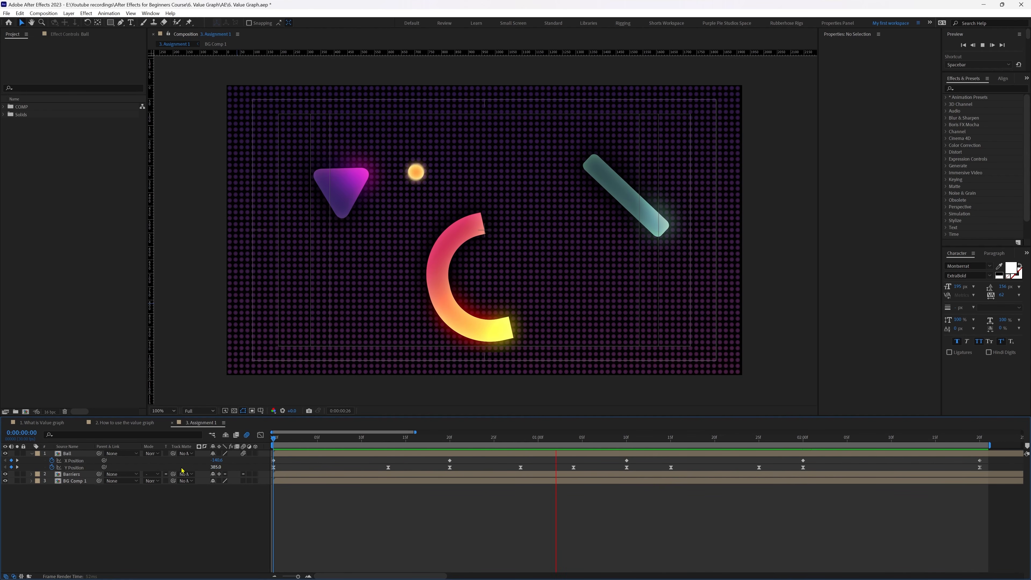
click(272, 439)
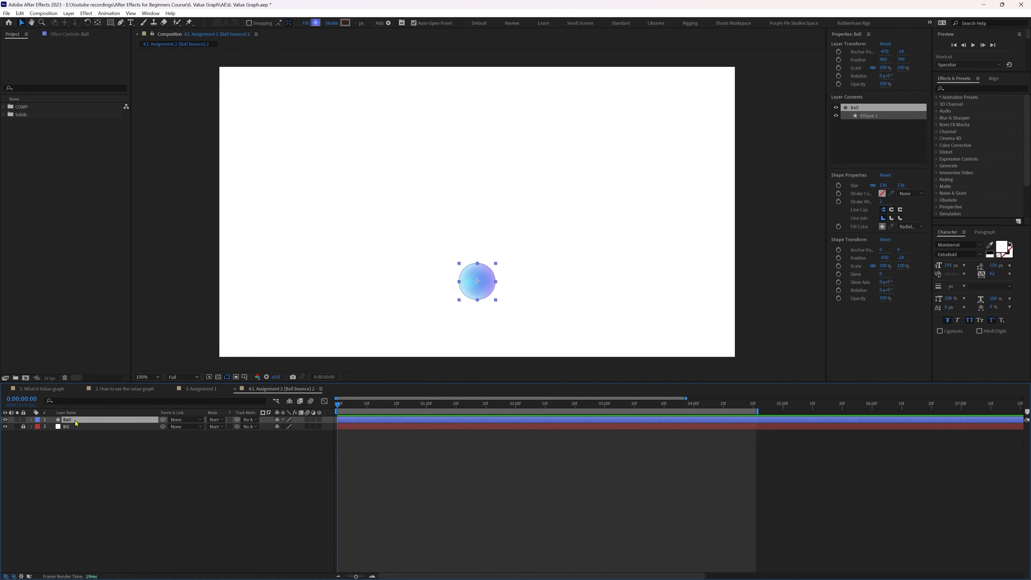
- In the Assignment 2 (Ball bounce) composition, reveal the Ball layer's Position and separate its dimensions
key(p)
right_click(68, 425)
click(94, 449)
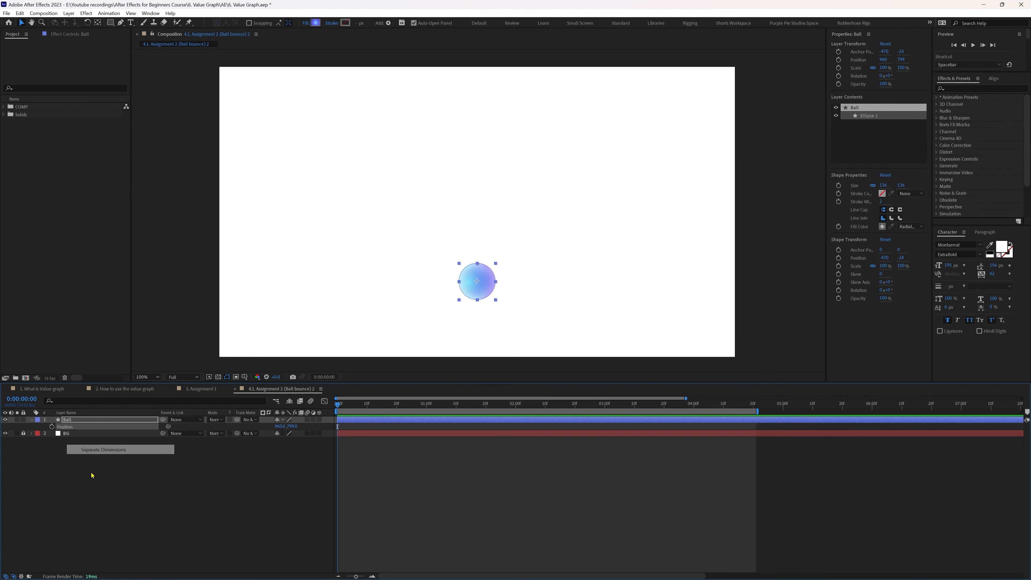
click(111, 489)
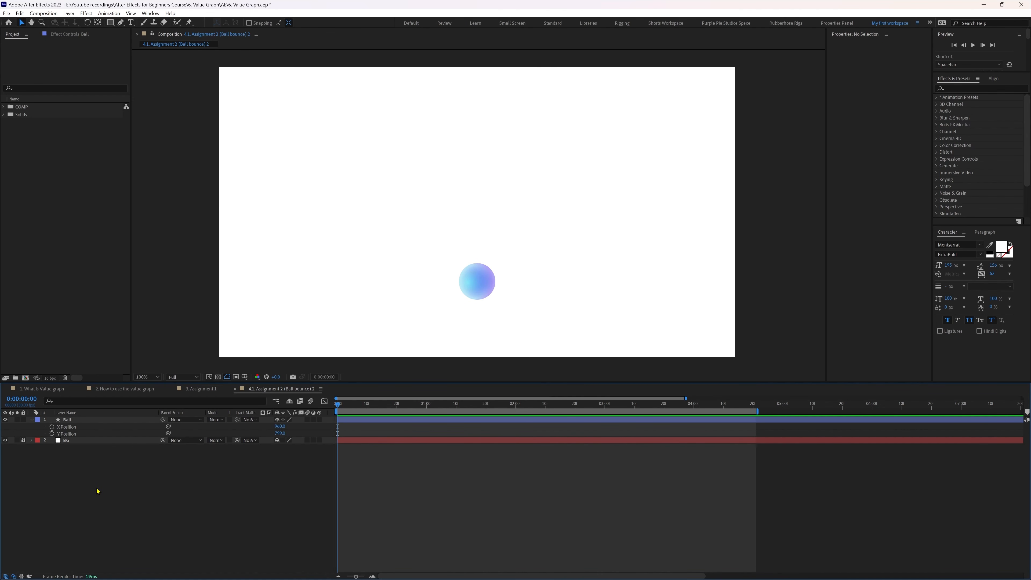
- Keyframe the ball's Y Position at 0:00:00:00, and at 0:00:00:15 move the ball straight up to about Y 160
click(51, 434)
key(Return)
click(110, 420)
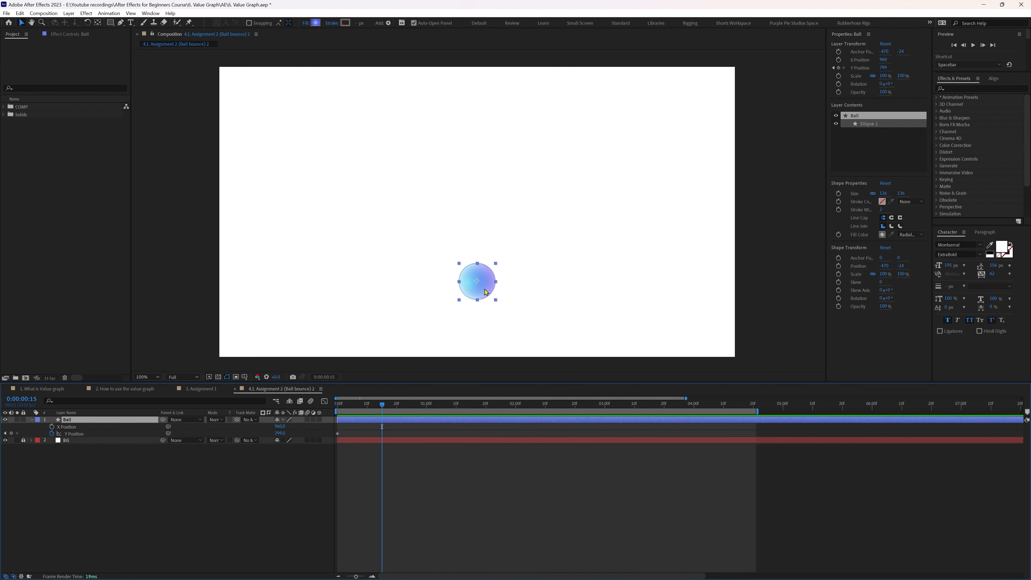
drag(485, 291, 482, 112)
- Copy the first Y Position keyframe to 0:00:01:00 so the ball returns to its starting height
click(21, 399)
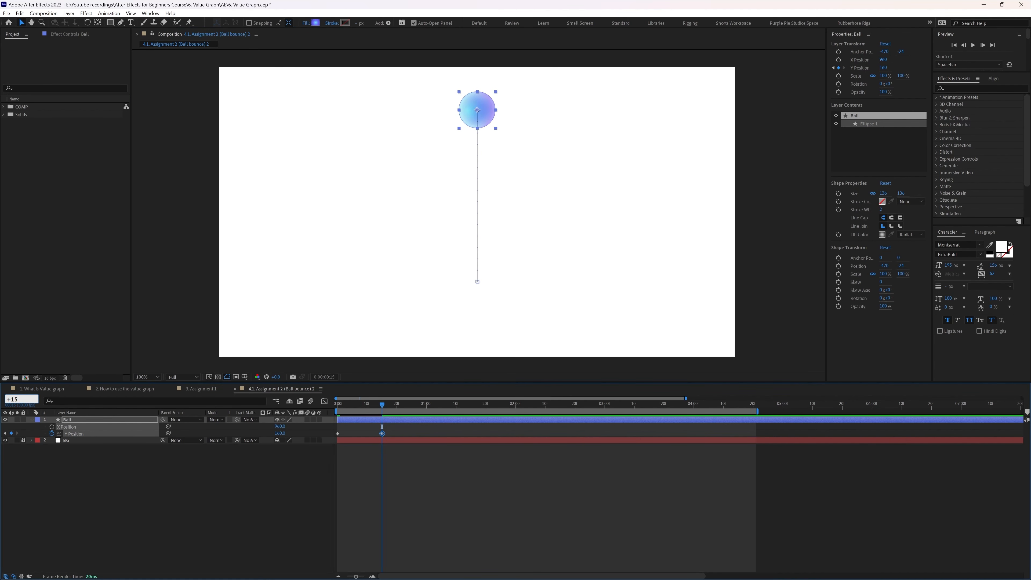
key(Return)
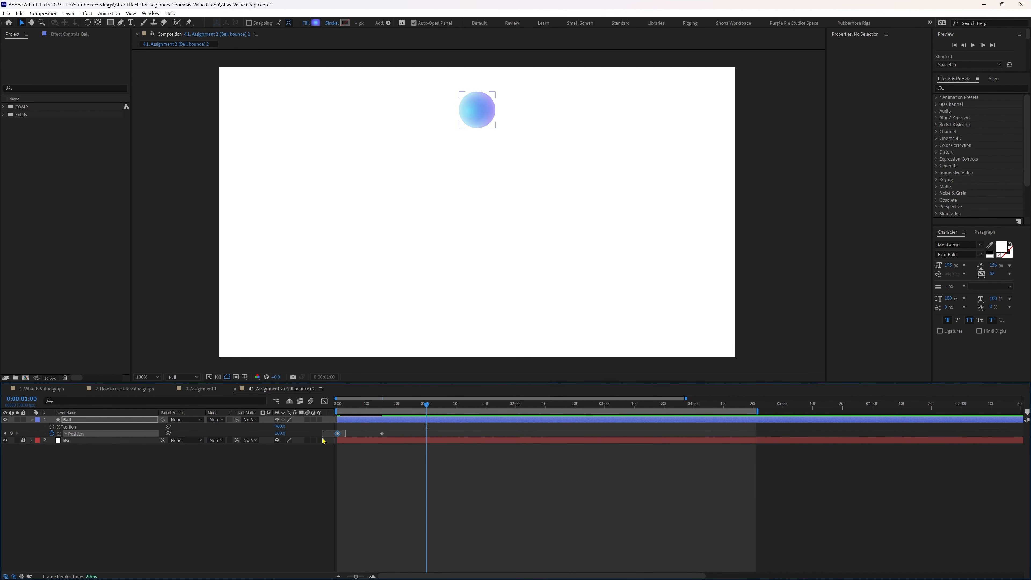
click(338, 433)
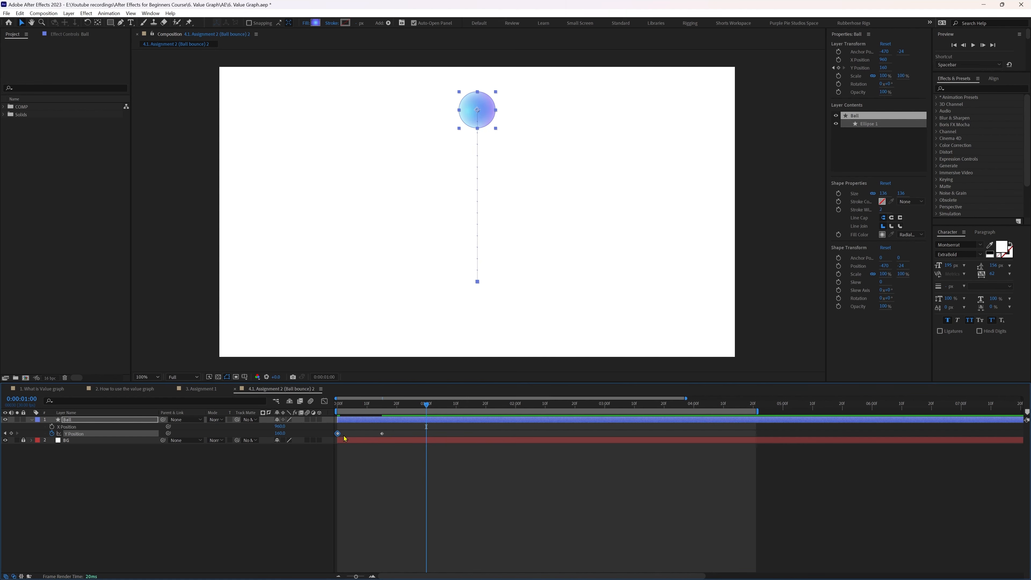
key(ctrl+c)
key(ctrl+v)
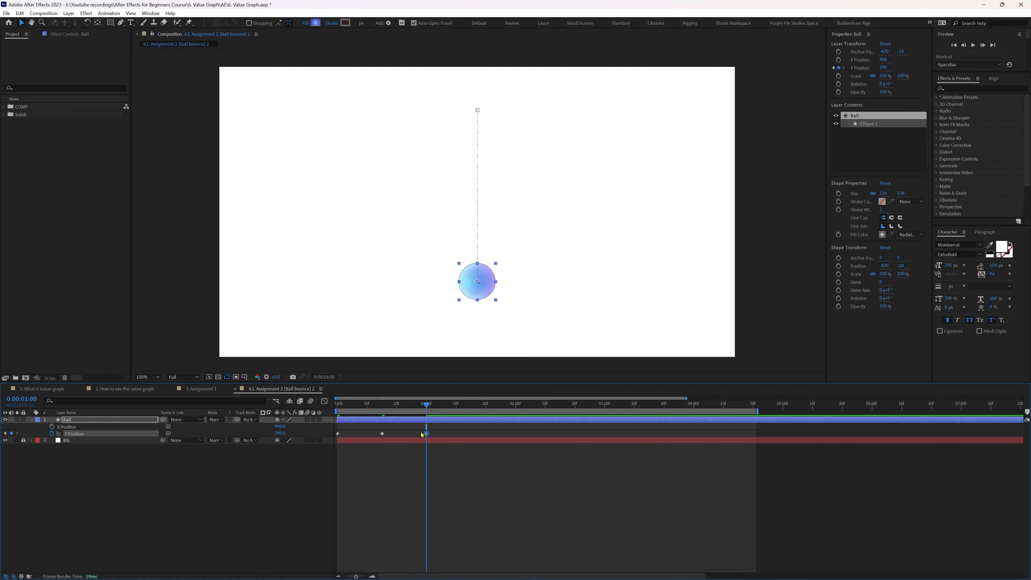
- Easy Ease the three Y Position keyframes and, in the value graph, pull the first and last keyframes' handles steeply toward the curve's low point
drag(437, 430, 328, 440)
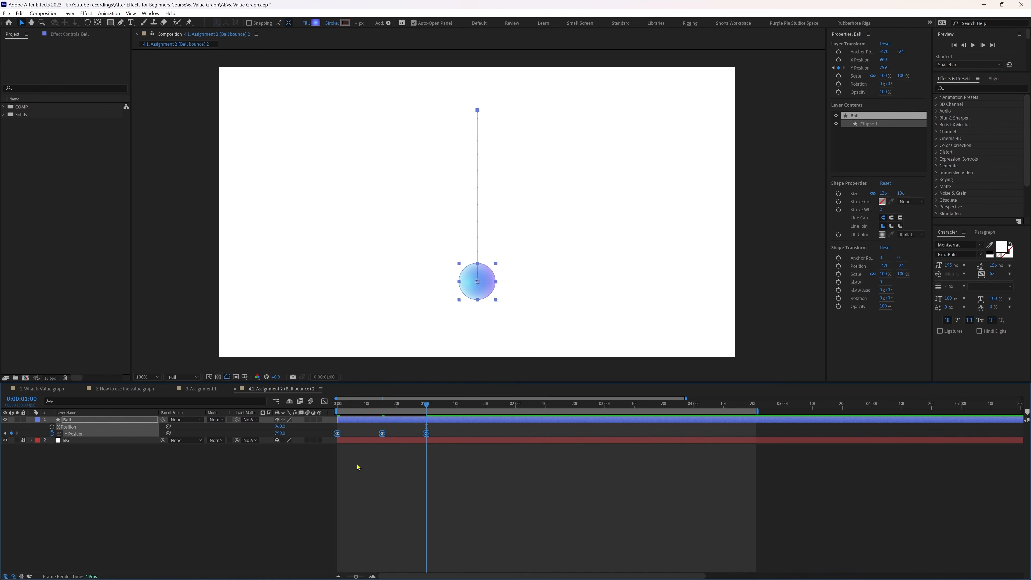
click(324, 402)
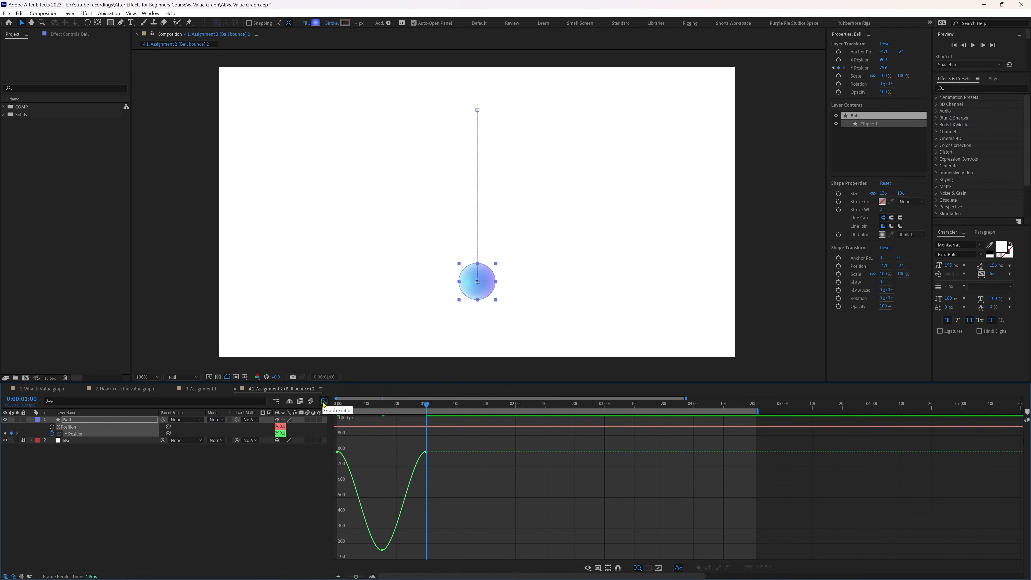
drag(358, 444, 325, 482)
drag(413, 443, 441, 521)
drag(353, 447, 312, 535)
- Lengthen both horizontal handles of the middle Y Position keyframe at 0:00:00:15
drag(392, 556, 391, 556)
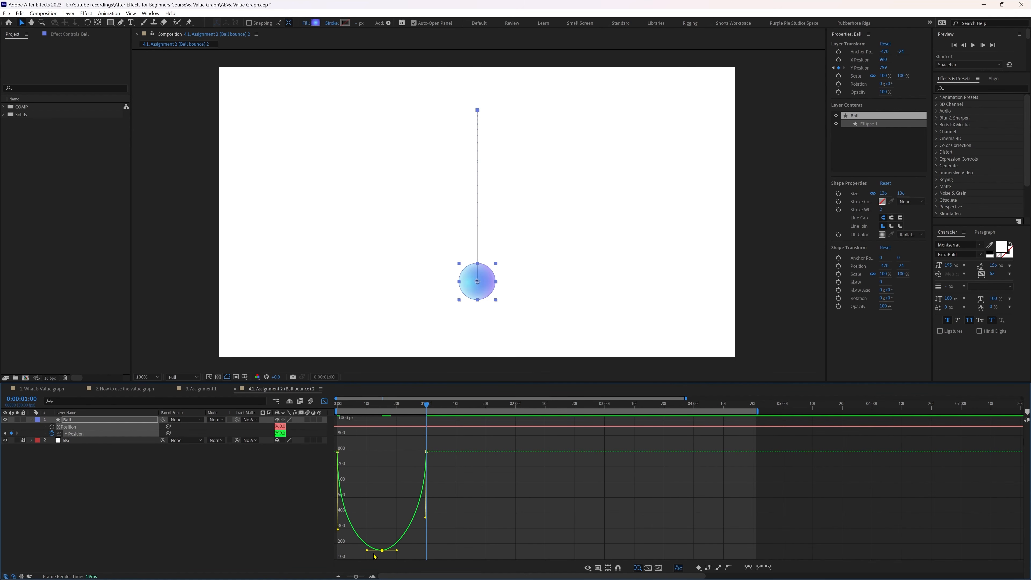
key(j)
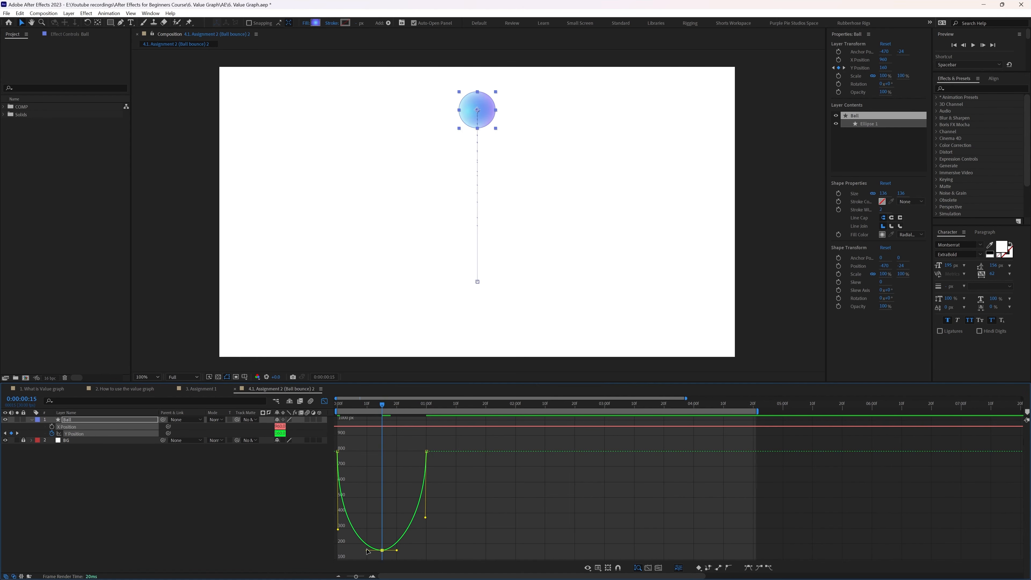
drag(366, 551, 405, 554)
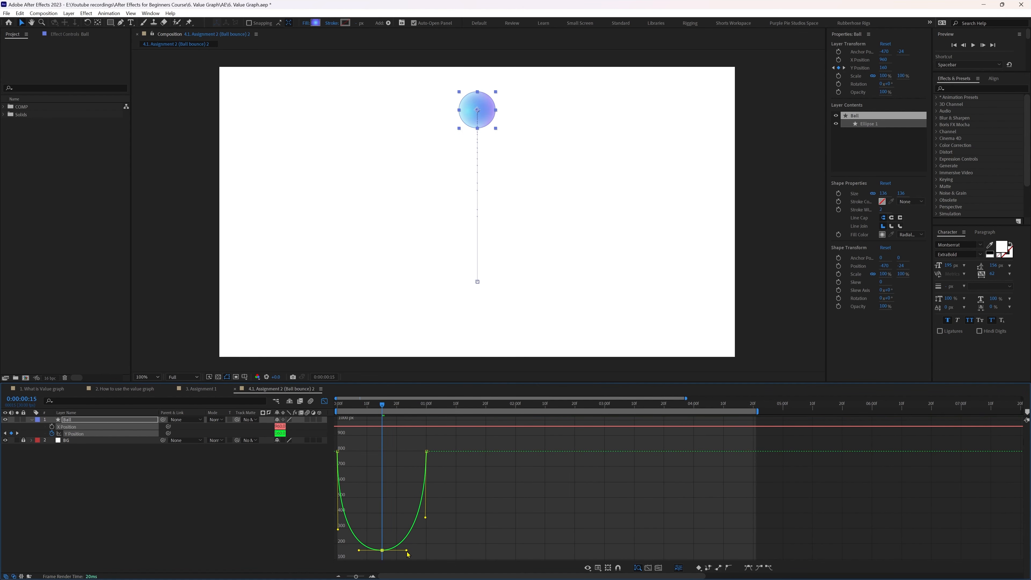
- End the work area at 0:00:00:29, close the Graph Editor, and preview the looping ball bounce
click(424, 408)
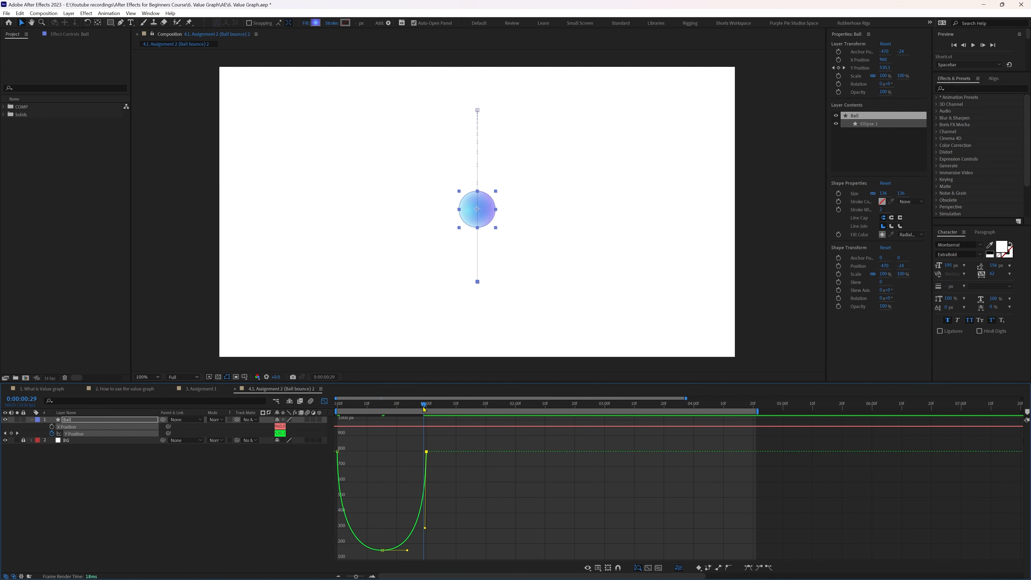
key(n)
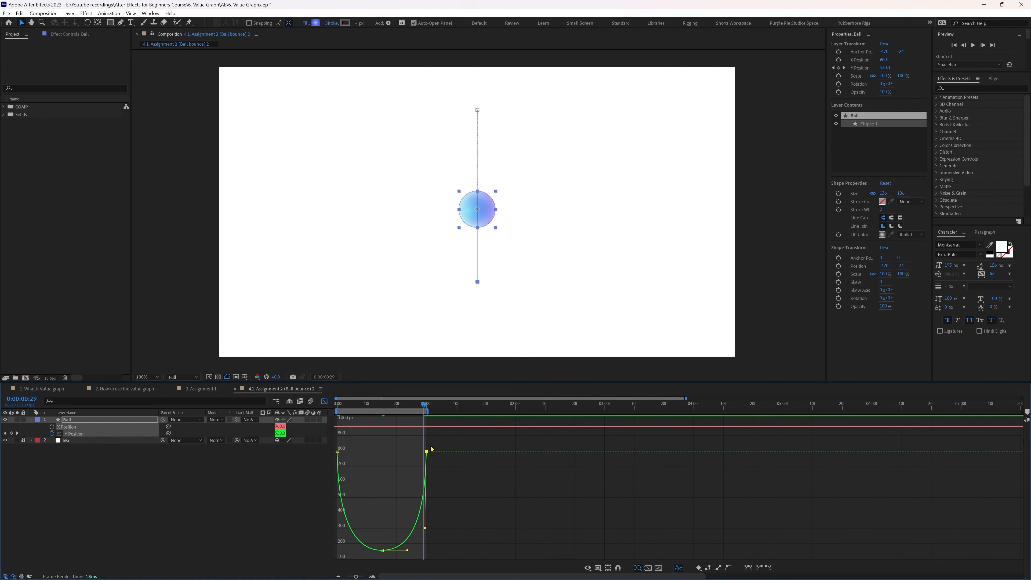
click(325, 401)
click(369, 500)
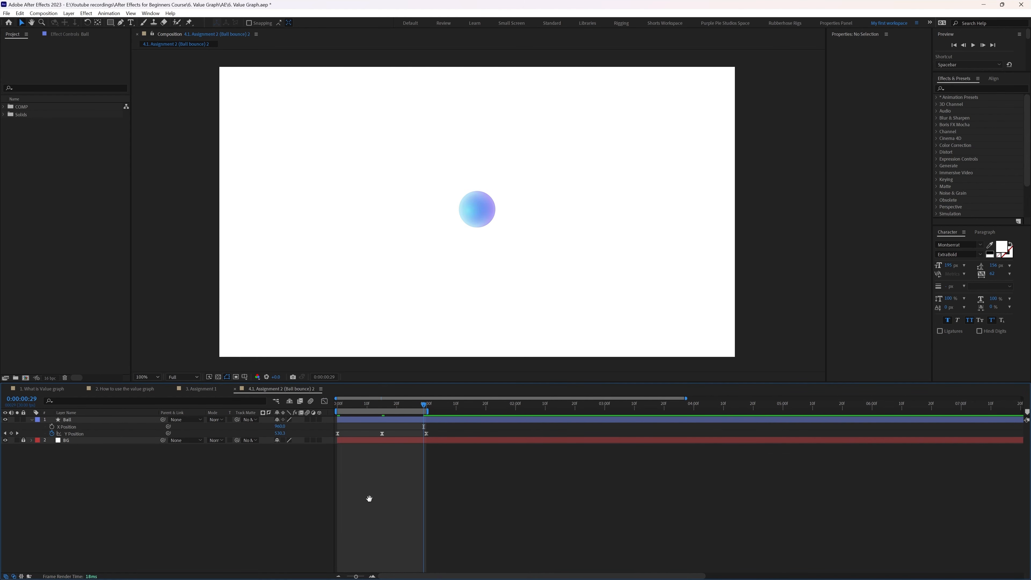
key(space)
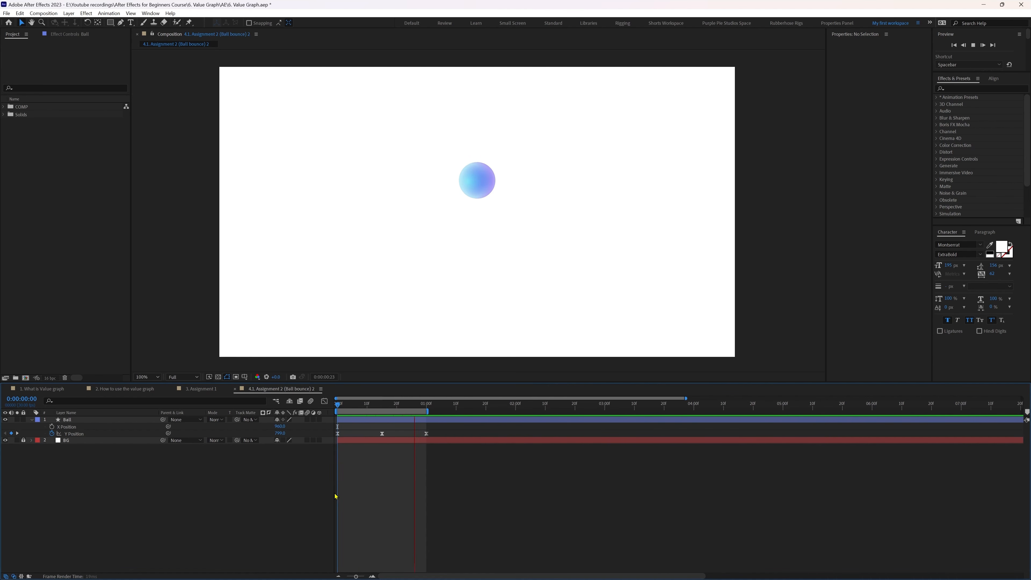
key(space)
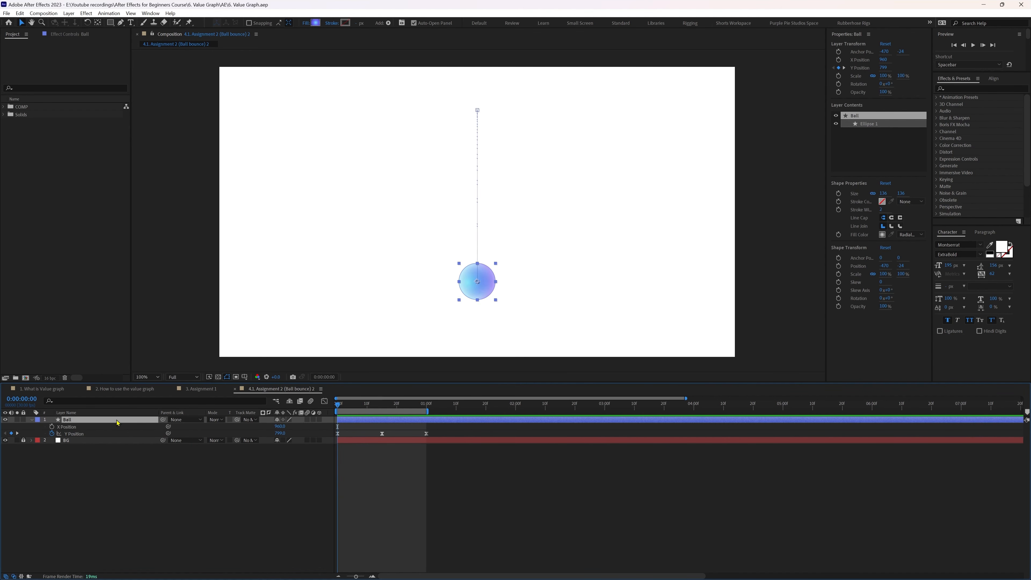
- Duplicate the Ball layer, place Ball 2 directly beneath the original, and reveal its keyframed properties
key(ctrl+d)
drag(107, 421, 109, 442)
key(u)
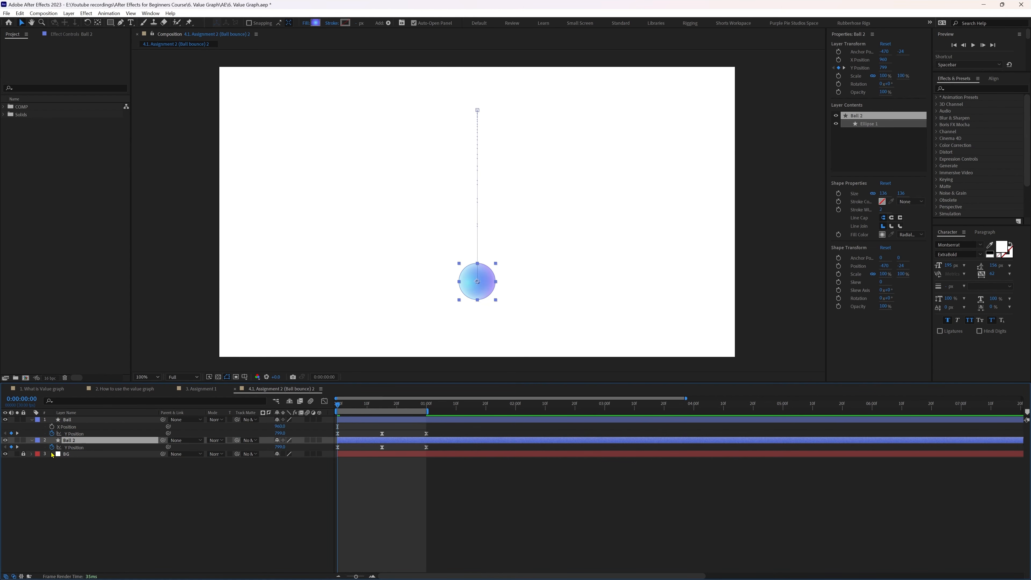
- Delete Ball 2's first Y Position keyframe and move its middle keyframe from 0:00:00:15 to 0:00:00:00
key(k)
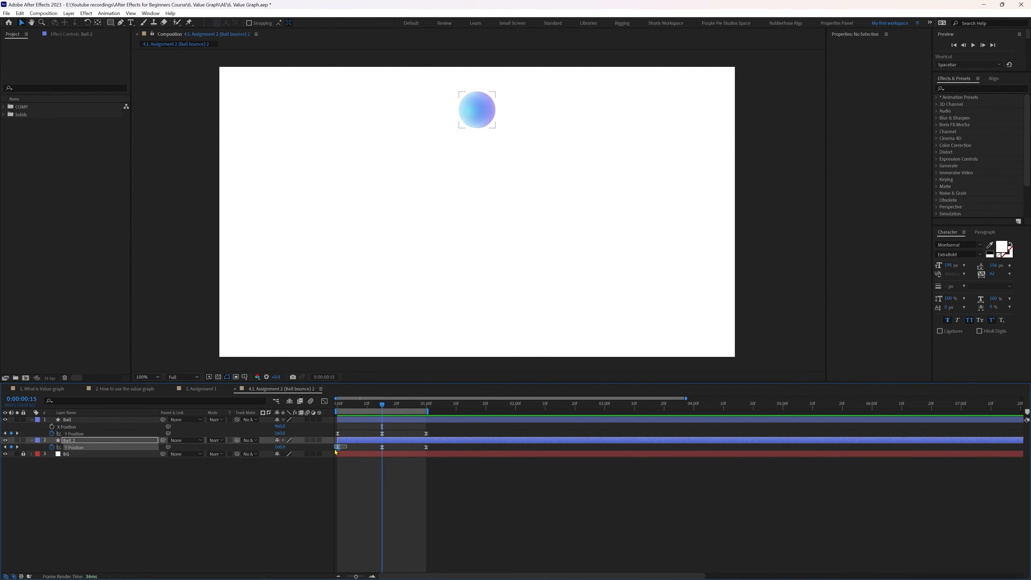
click(337, 447)
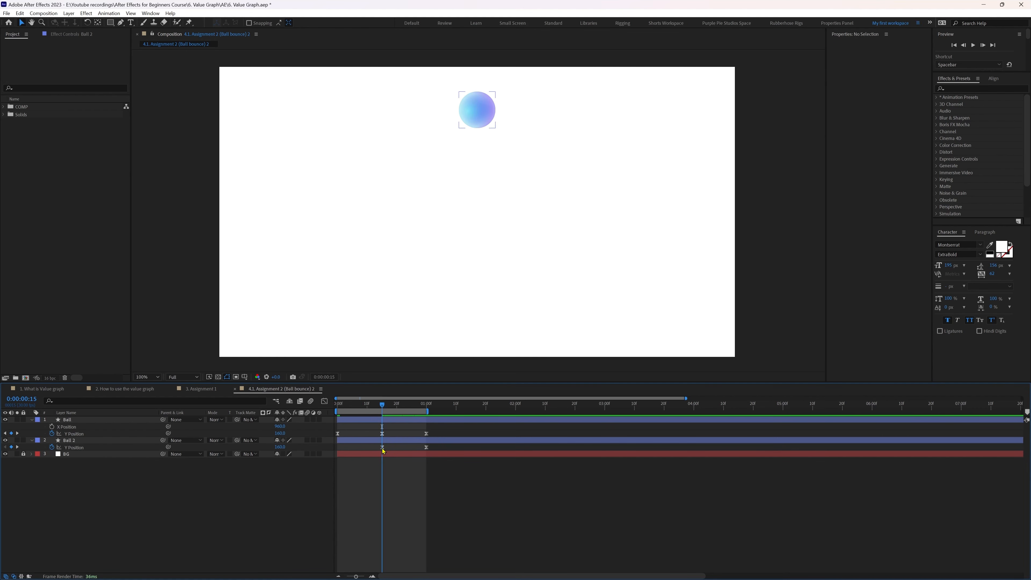
mouse_move(337, 447)
mouse_down()
mouse_move(349, 448)
mouse_move(337, 447)
mouse_up()
- Move Ball 2's last Y Position keyframe to 0:00:03:25 and extend the work area to about 0:00:04:05
click(25, 398)
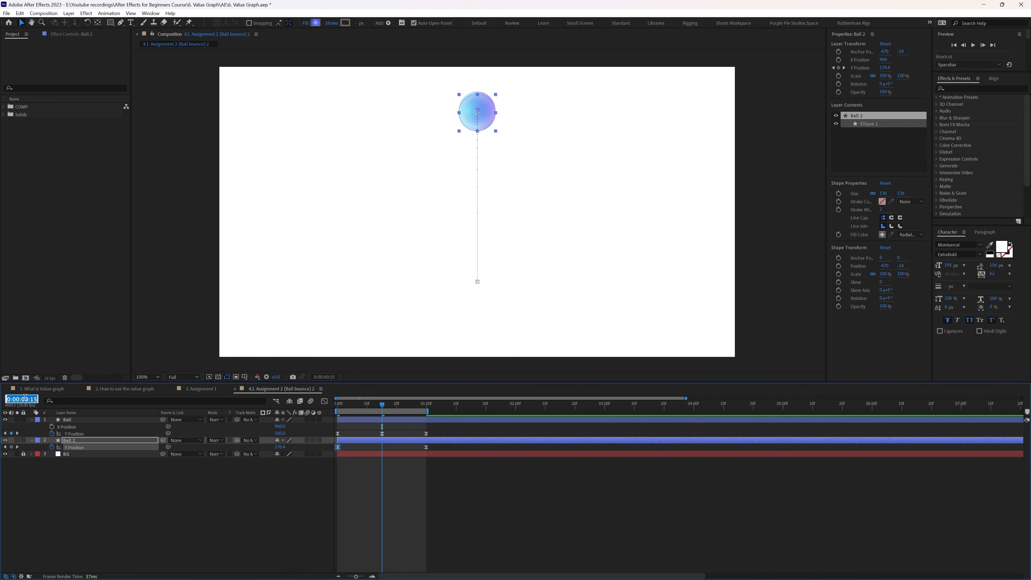
text(315)
key(Return)
key(BackSpace)
key(BackSpace)
text(25)
key(Return)
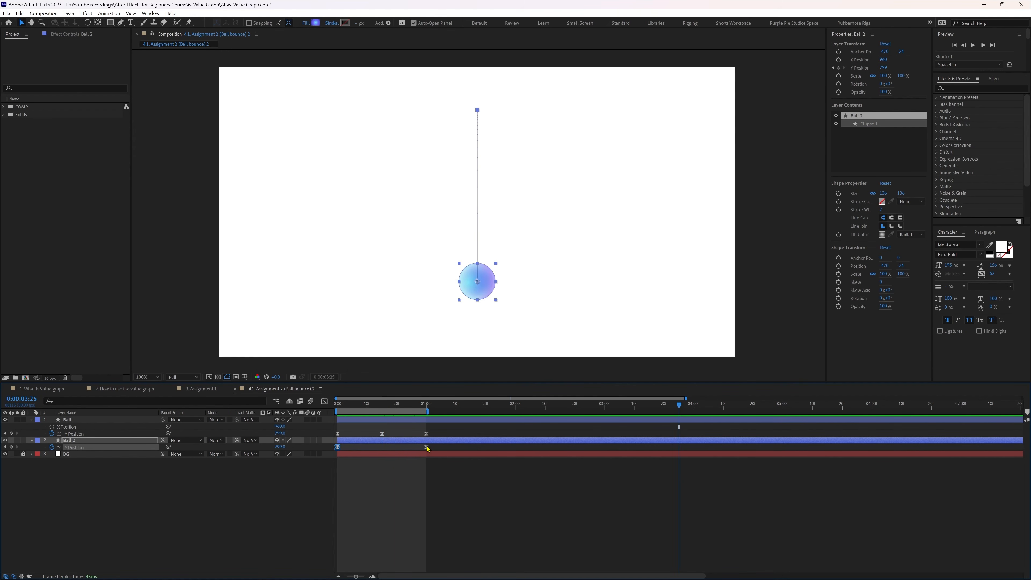
drag(427, 447, 678, 447)
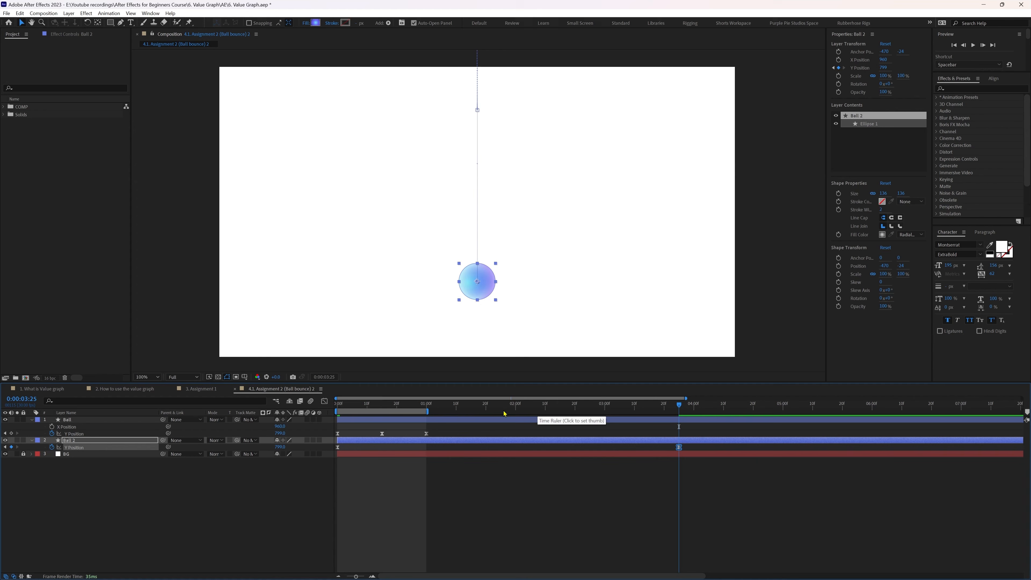
drag(427, 412, 710, 411)
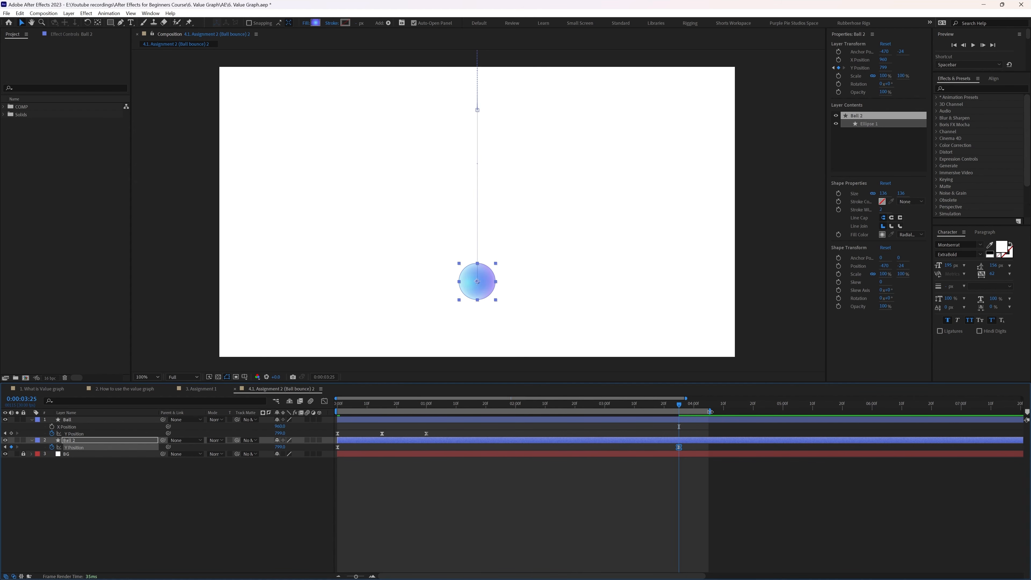
- In the value graph, Easy Ease Ball 2's Y Position keyframes and pull the first keyframe's handle up and back to about 0:00:01:00
click(324, 400)
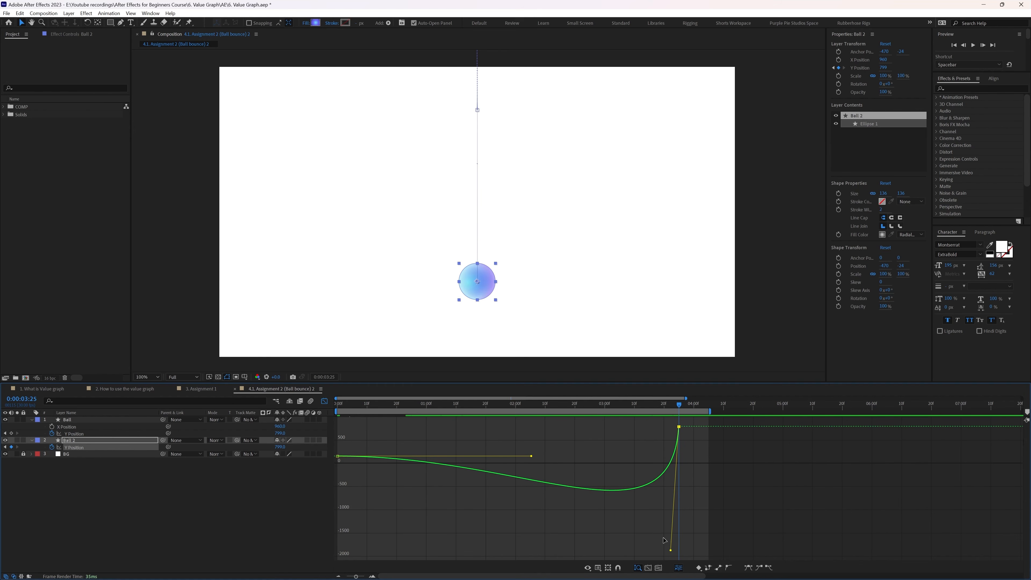
key(F9)
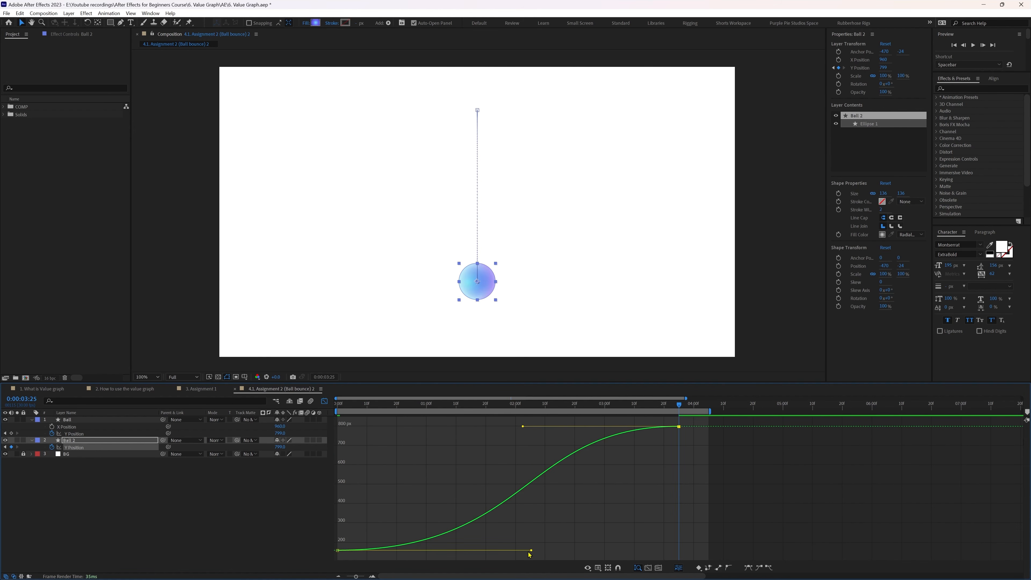
drag(530, 551, 423, 461)
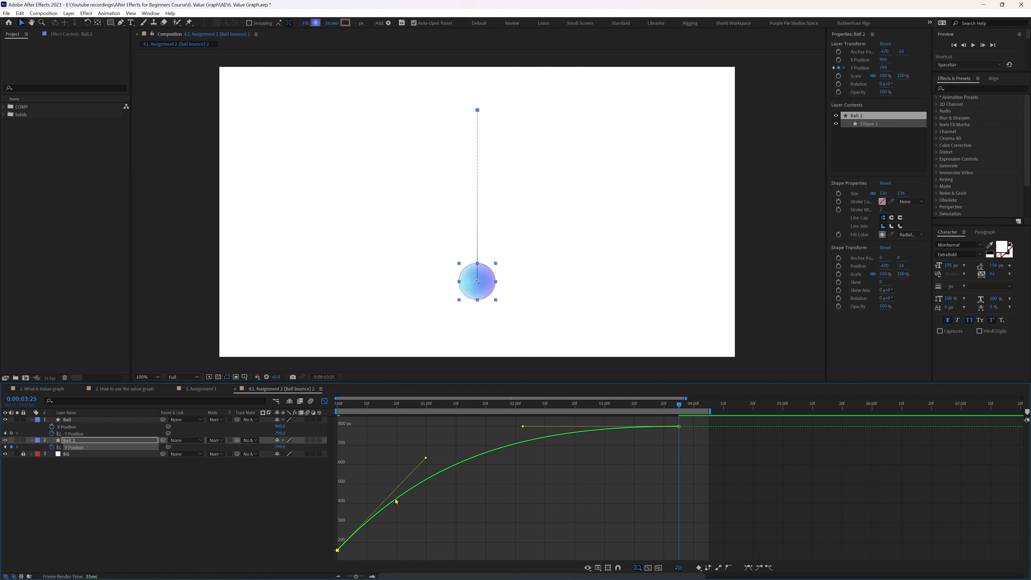
- Try lengthening the last Y Position keyframe's handle and steepening the first keyframe's handle, and undo both changes
click(678, 426)
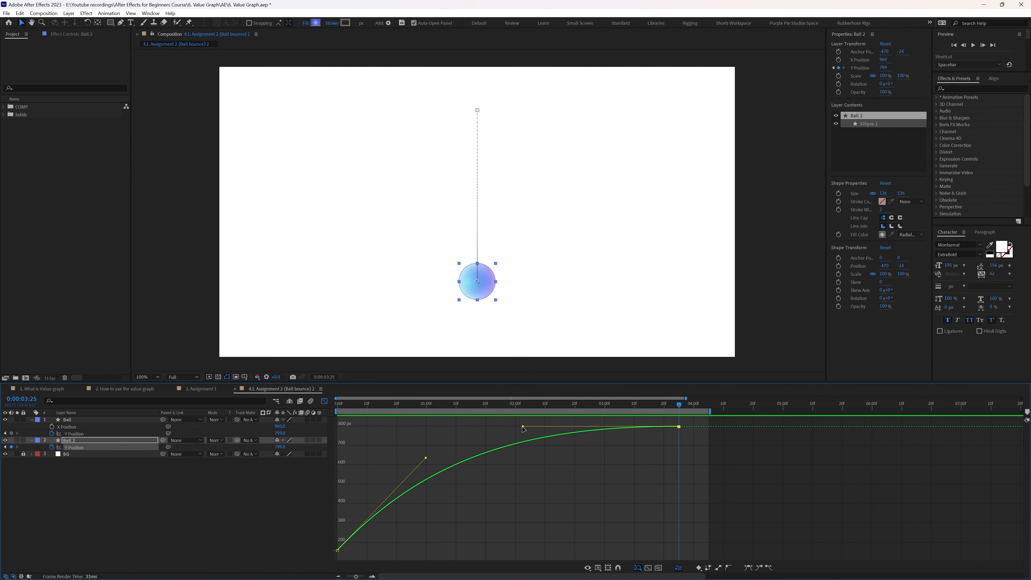
drag(523, 426, 368, 426)
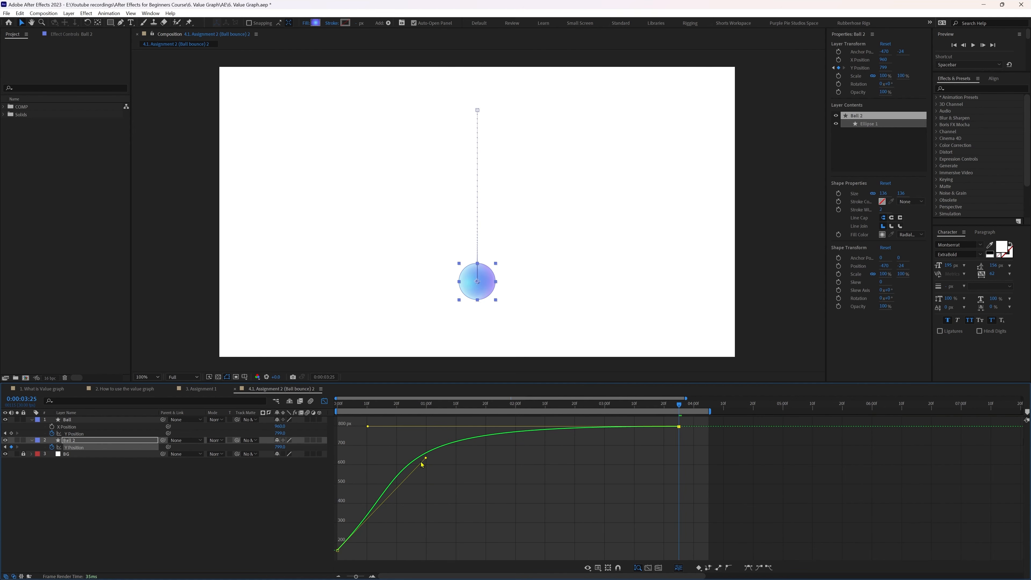
drag(425, 458, 354, 471)
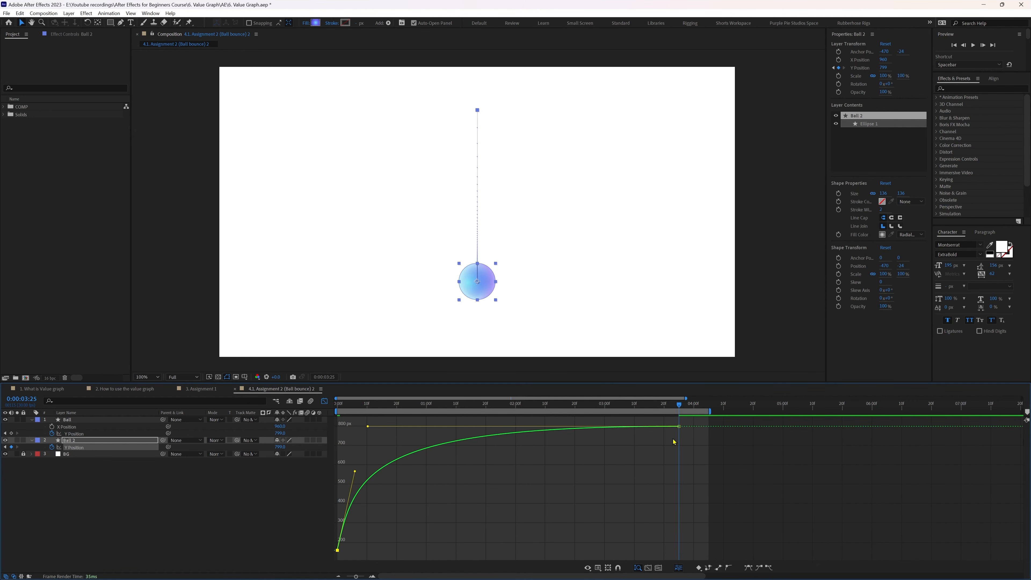
key(ctrl+z)
key(ctrl+z)
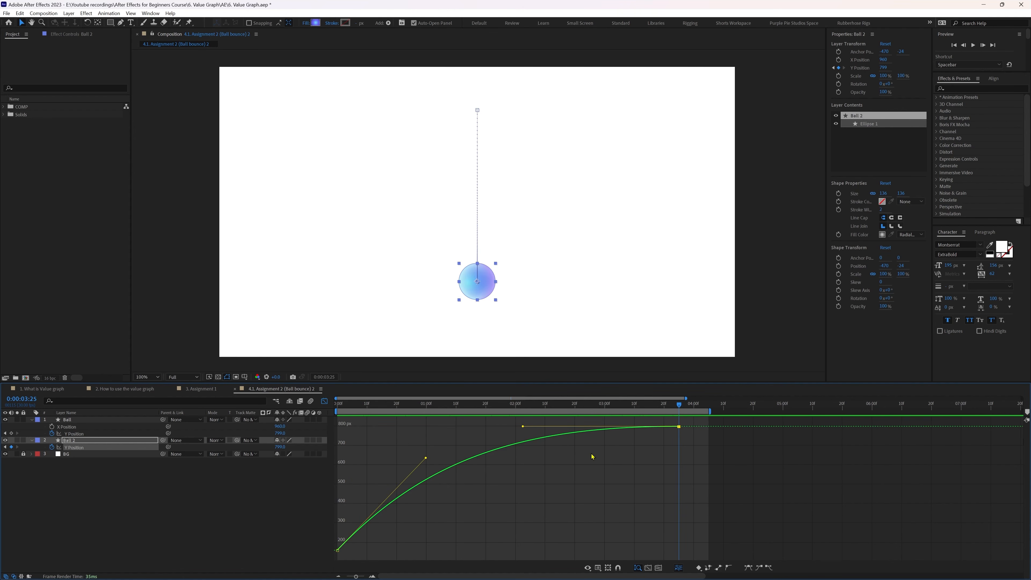
- Show Ball's and Ball 2's Y Position graphs together and lower Ball 2's first keyframe until its curve meets the peak of Ball's first bounce
click(80, 434)
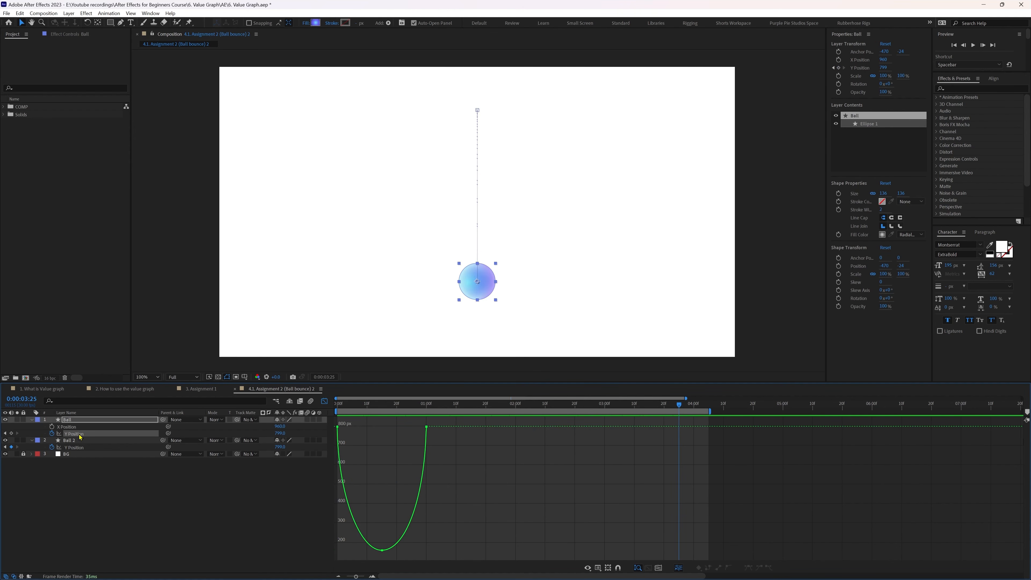
click(59, 447)
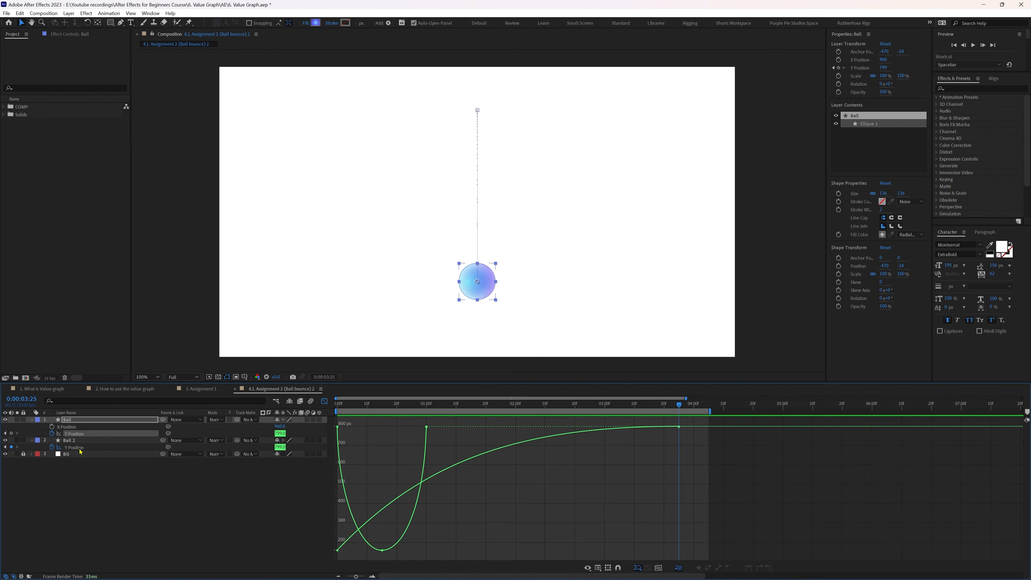
drag(316, 548, 366, 558)
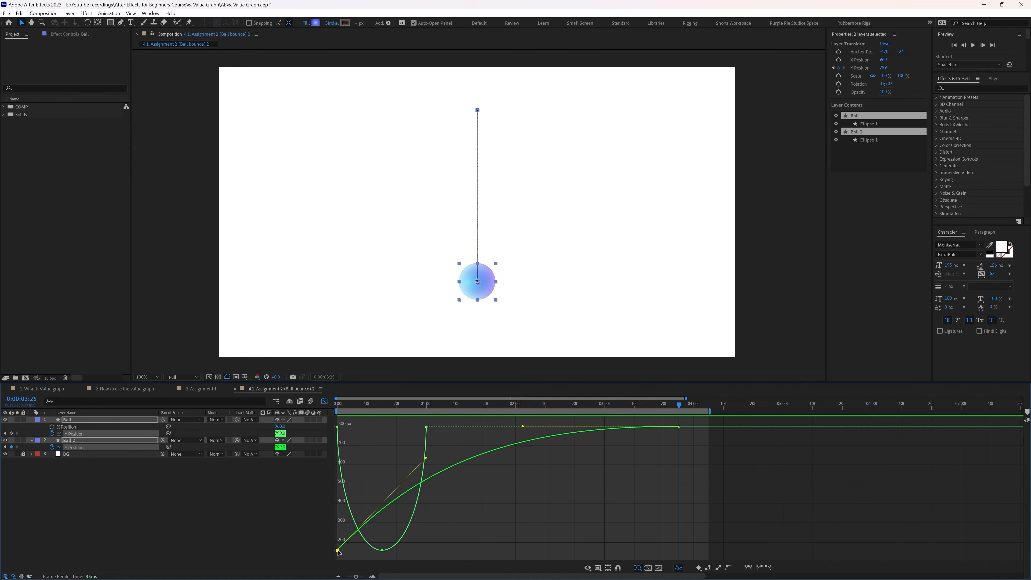
drag(338, 551, 344, 537)
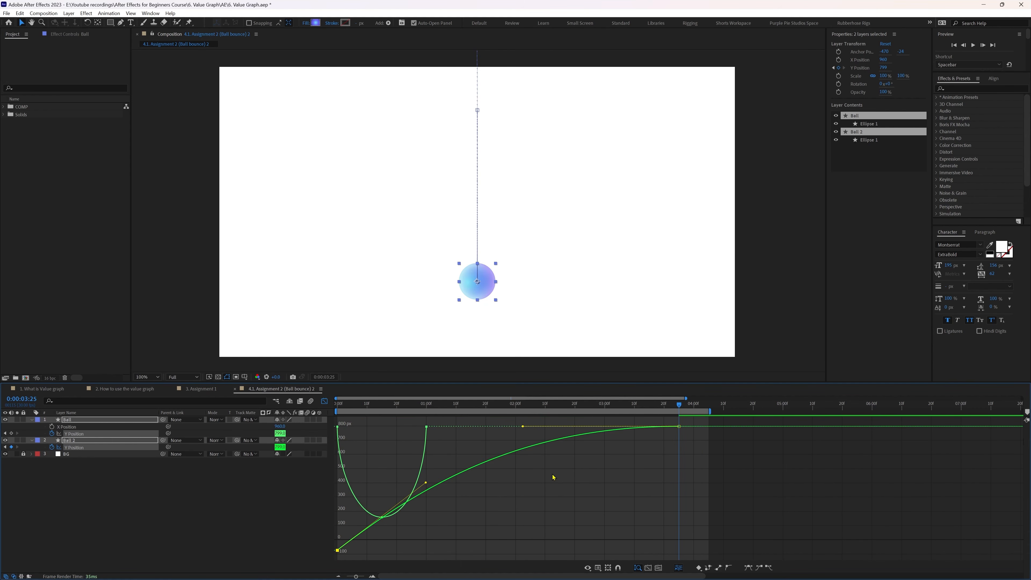
- Hide the Ball 2 layer and display Ball's Y Position graph with the playhead at 0:00:01:00
key(j)
click(86, 442)
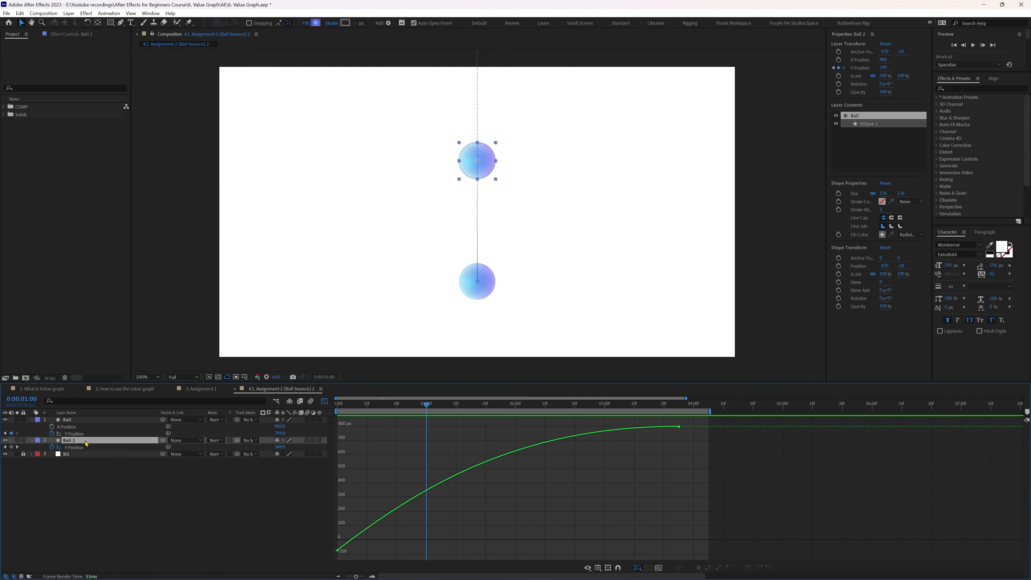
click(5, 440)
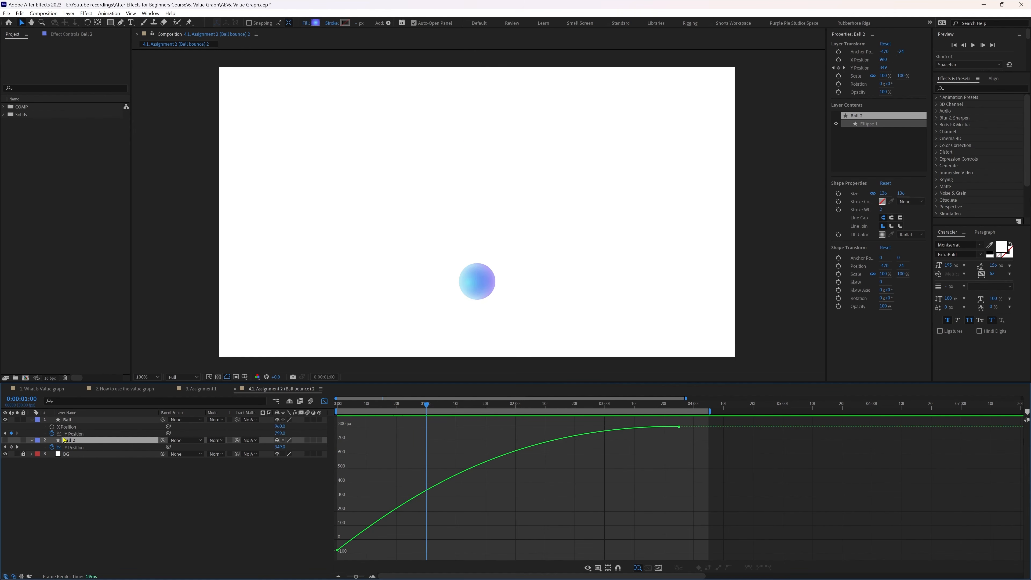
click(77, 434)
drag(353, 409, 427, 414)
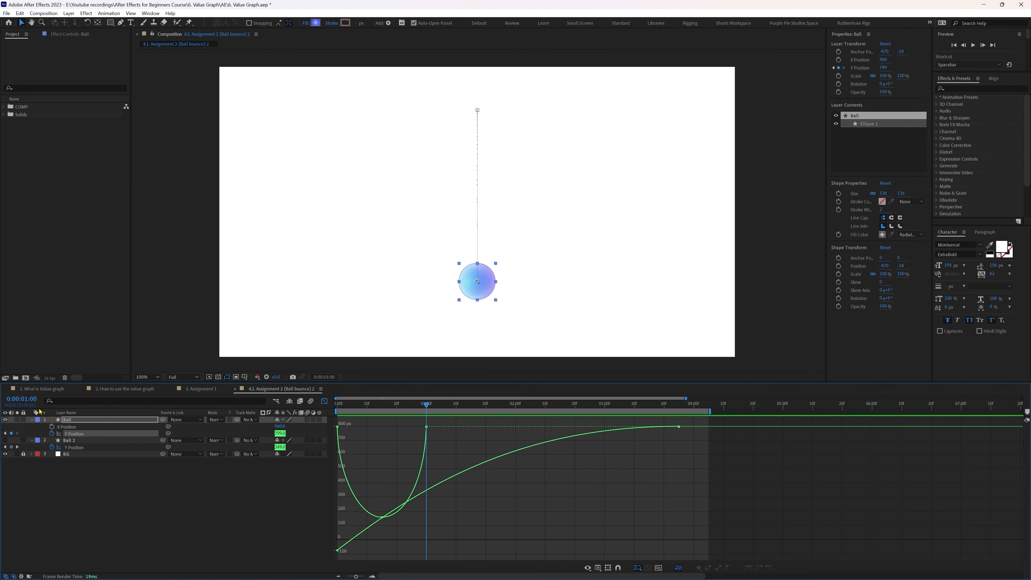
- Advance the time by 24 frames and add a Ball Y Position keyframe at 0:00:01:24 on the 799 px ground level
click(31, 399)
text(+)
text(24)
key(Return)
mouse_move(498, 428)
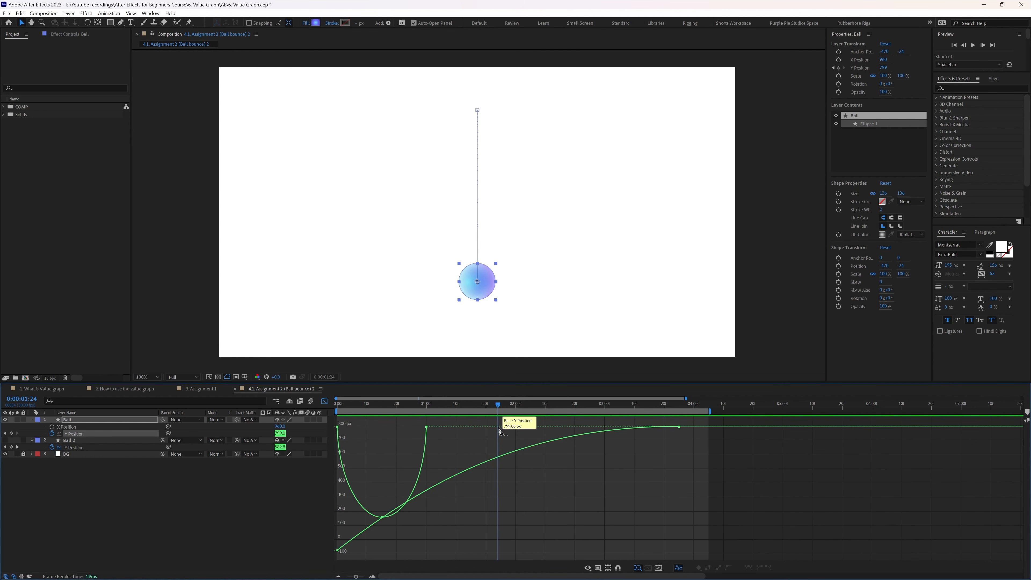
ctrl+click(499, 428)
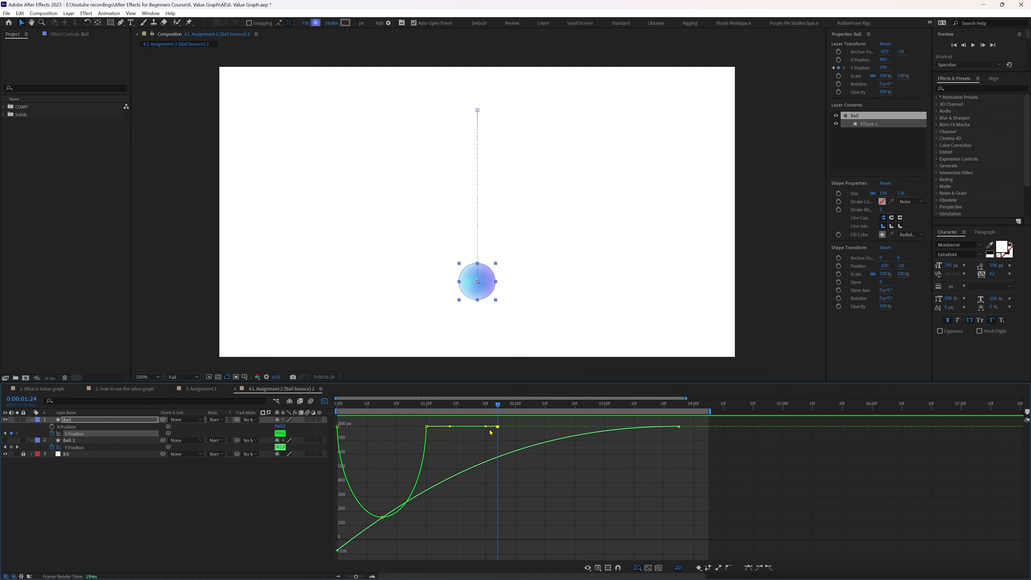
- Shape Ball's second bounce between 0:00:01:00 and 0:00:01:24 into a U-shaped arc whose peak touches Ball 2's guide curve
mouse_move(497, 428)
drag(486, 426, 429, 468)
drag(484, 449, 491, 486)
drag(428, 468, 427, 477)
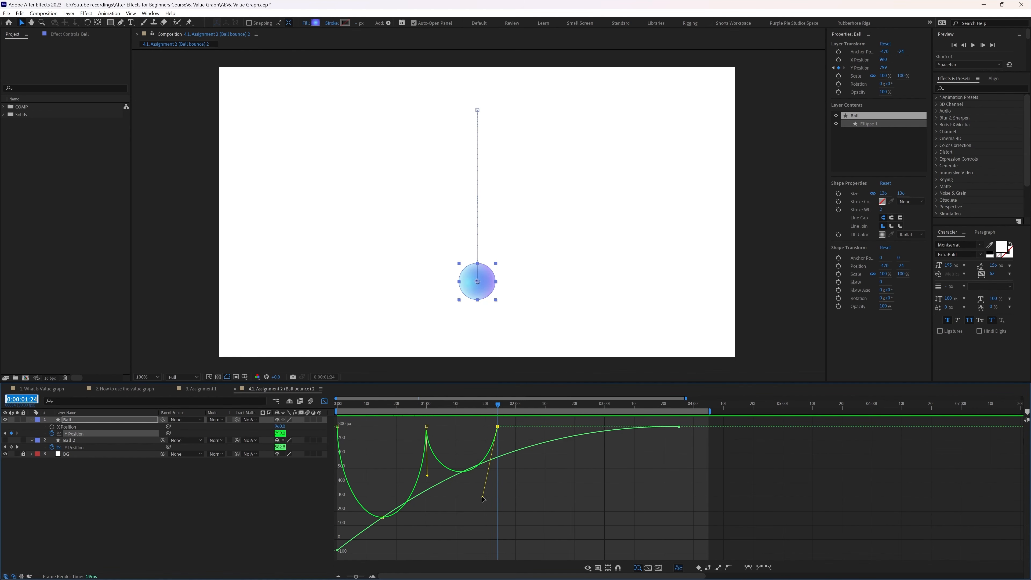
drag(491, 487, 492, 477)
drag(428, 475, 428, 490)
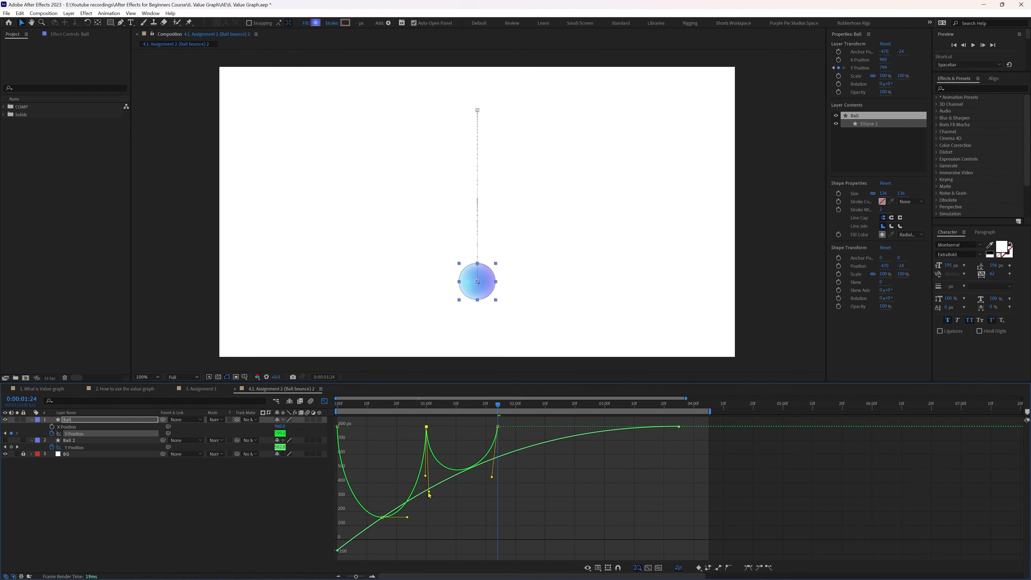
click(492, 476)
key(ctrl+z)
drag(492, 476, 490, 492)
- Add a Ball Y Position keyframe at 0:00:02:12 and bend the segment before it into a third bounce arc touching the guide curve
click(21, 399)
text(212)
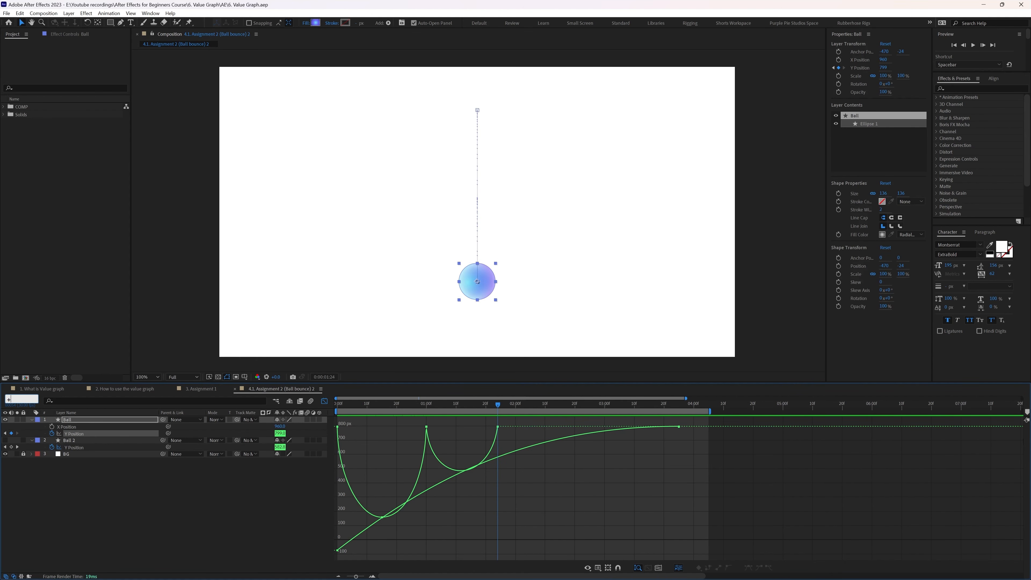
key(Return)
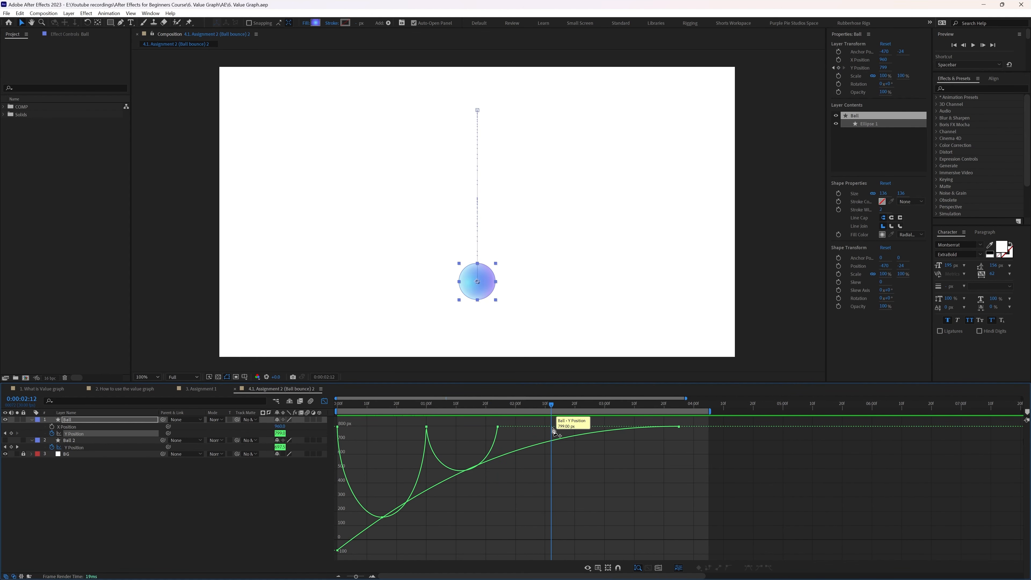
ctrl+click(551, 426)
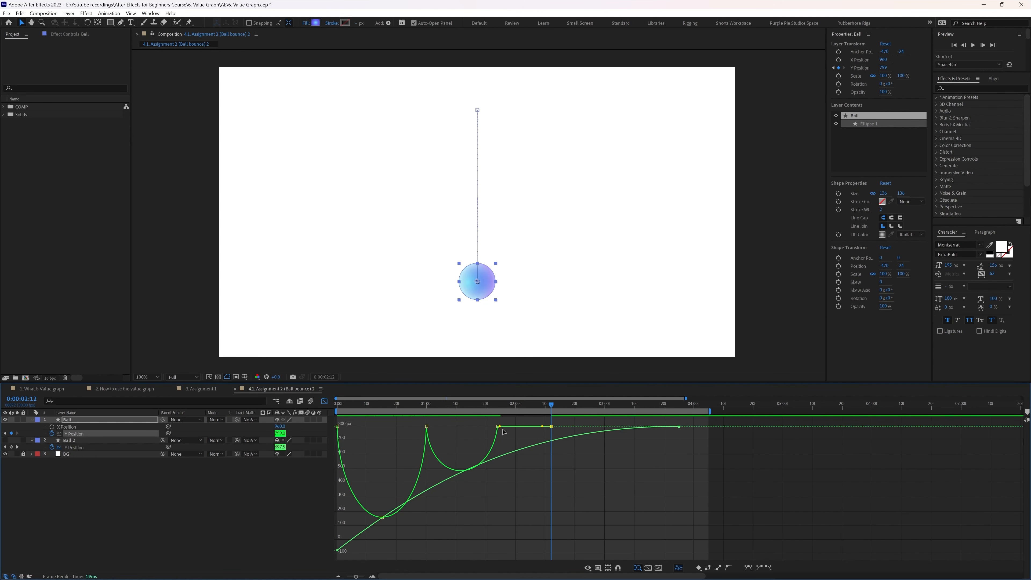
drag(500, 427, 506, 431)
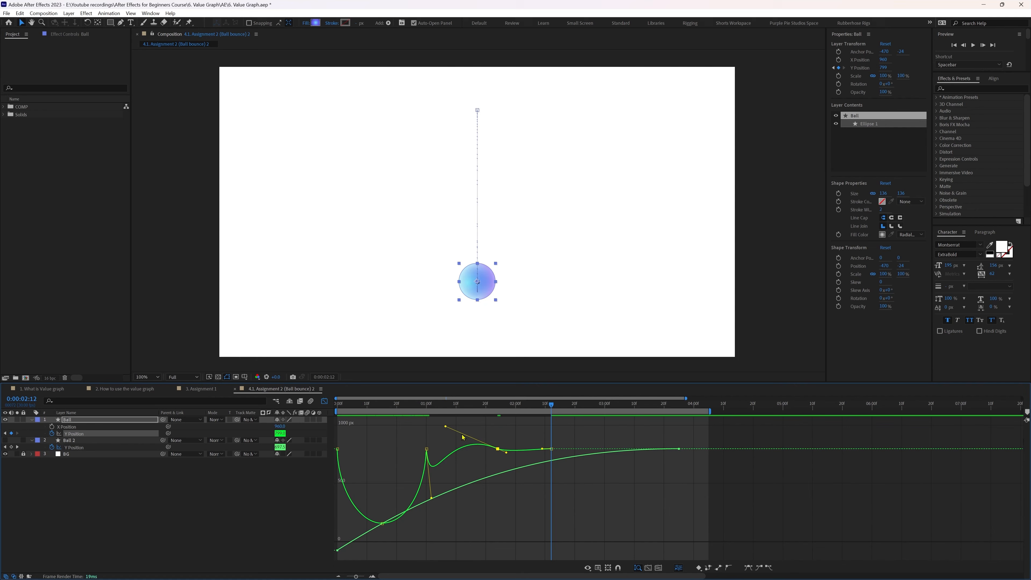
key(ctrl+z)
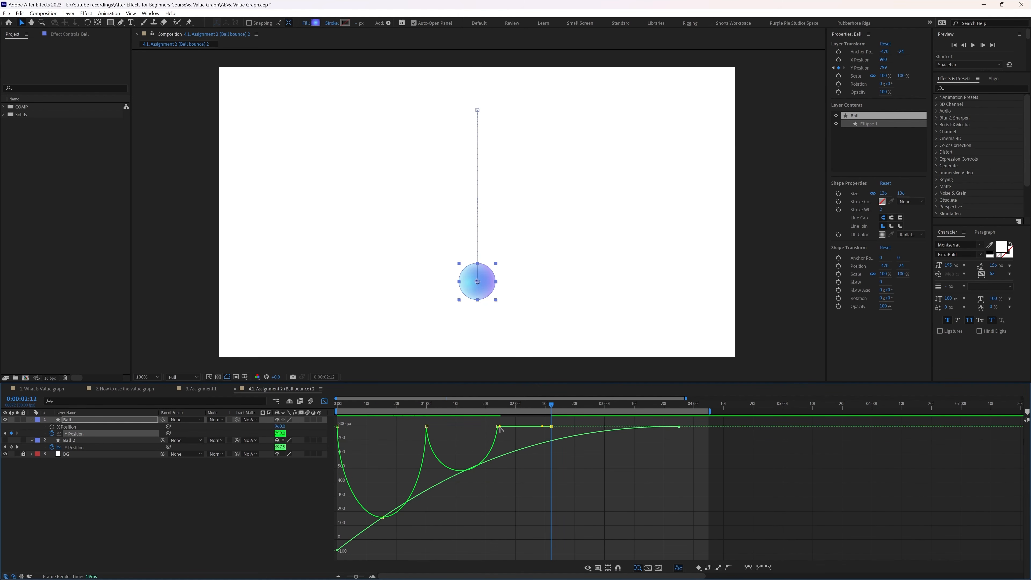
drag(501, 428, 540, 451)
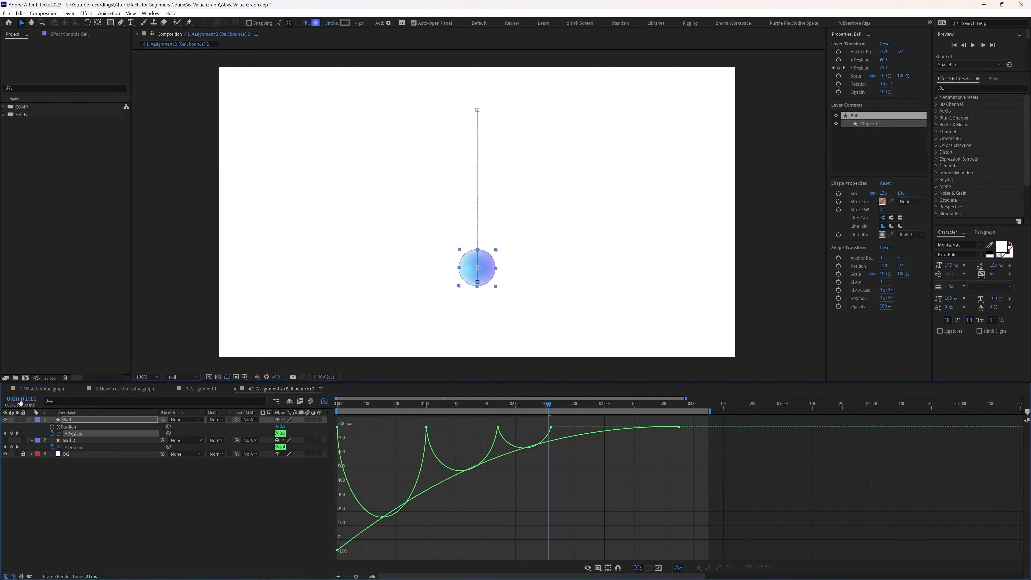
- Add a Ball Y Position keyframe at 0:00:02:25 and shape the fourth, shallower bounce arc down to the guide curve
click(14, 398)
text(+14)
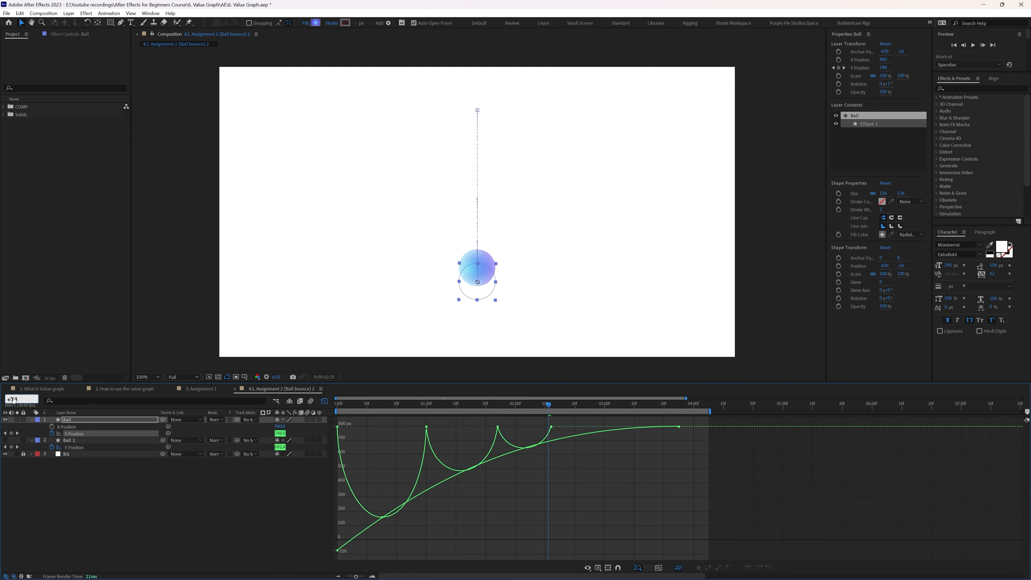
key(Return)
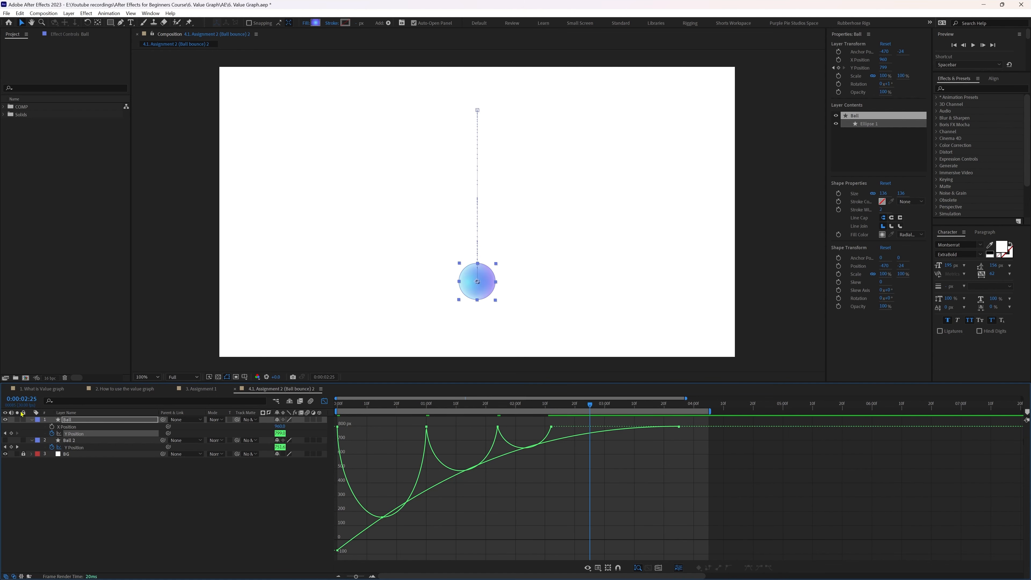
ctrl+click(591, 427)
drag(553, 426, 583, 438)
- Add a Ball Y Position keyframe at 0:00:03:07 and adjust the handles to form the fifth bounce arc
click(22, 400)
text(+10)
key(Return)
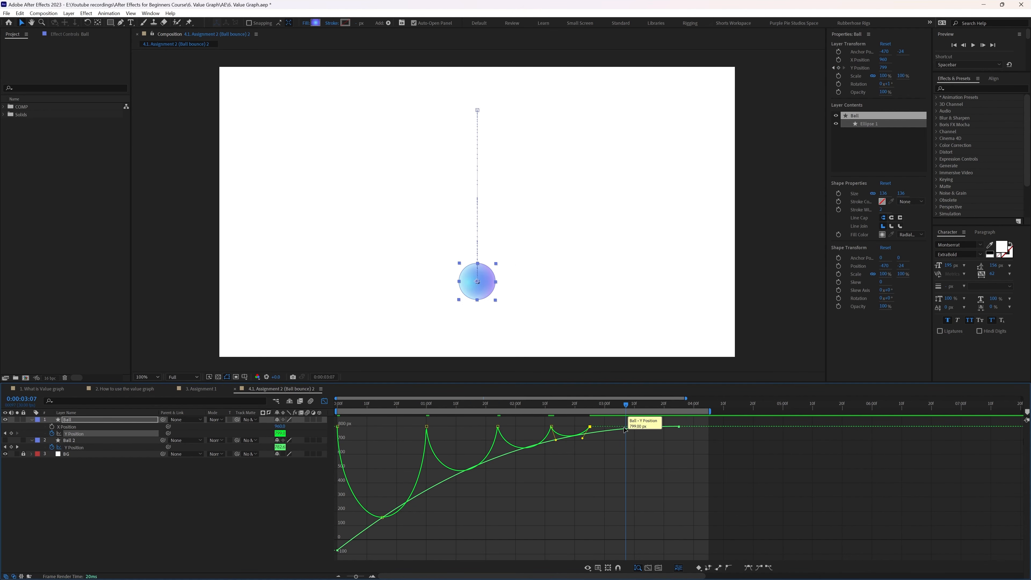
ctrl+click(626, 426)
drag(591, 427, 592, 432)
- Advance the time by 7 frames and add a Ball Y Position keyframe at 0:00:03:14 on the ground level
click(12, 401)
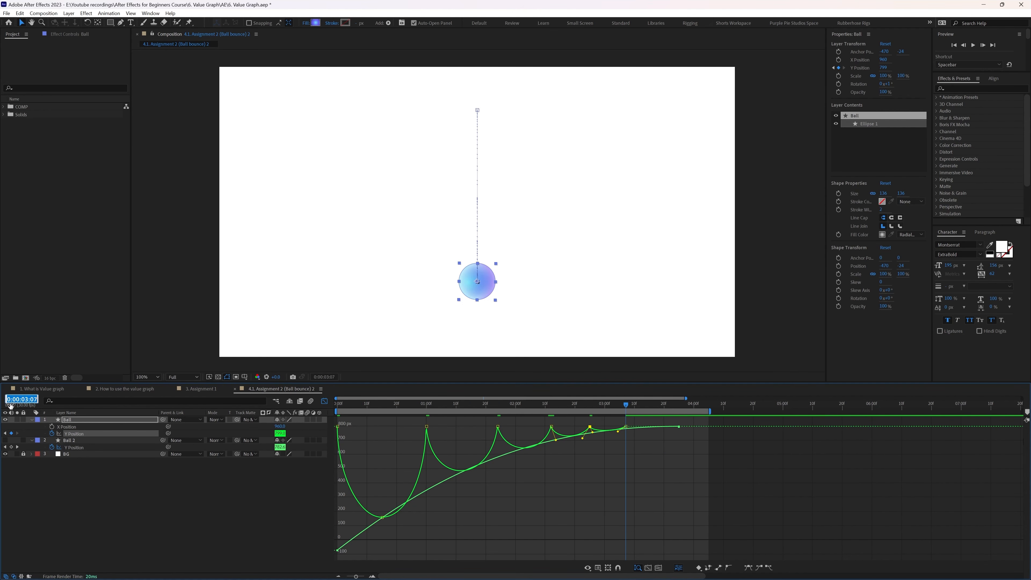
text(+7)
key(Return)
ctrl+click(647, 427)
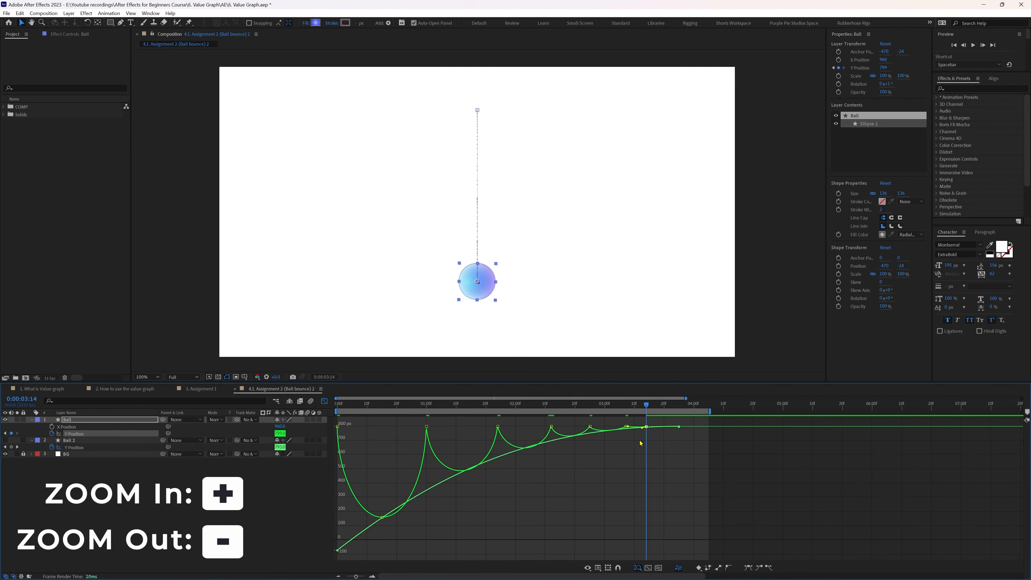
- Shape the bounce between 0:00:03:07 and 0:00:03:14 into a symmetrical arc touching the guide curve
key(equal)
key(equal)
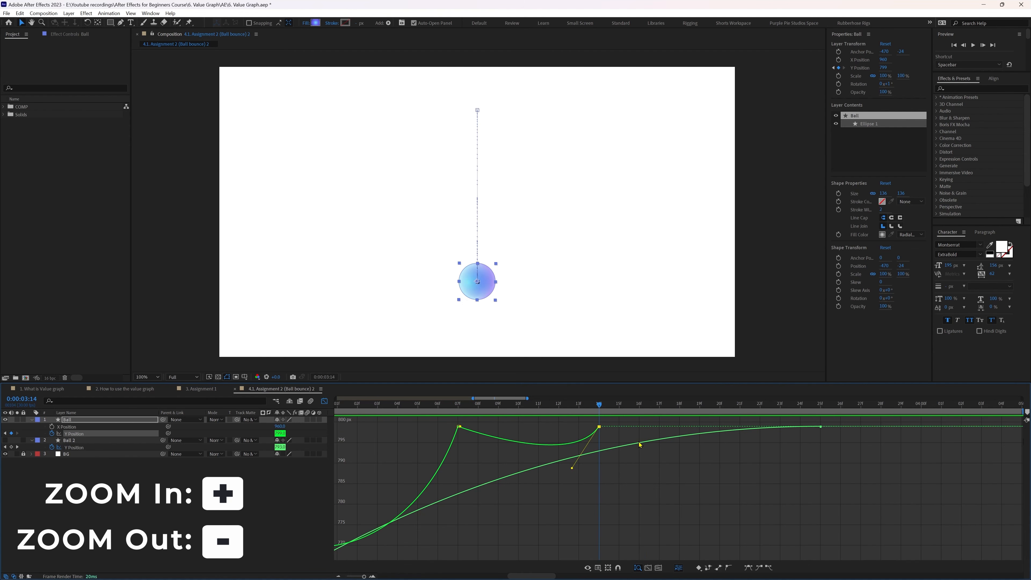
key(minus)
key(minus)
key(equal)
key(equal)
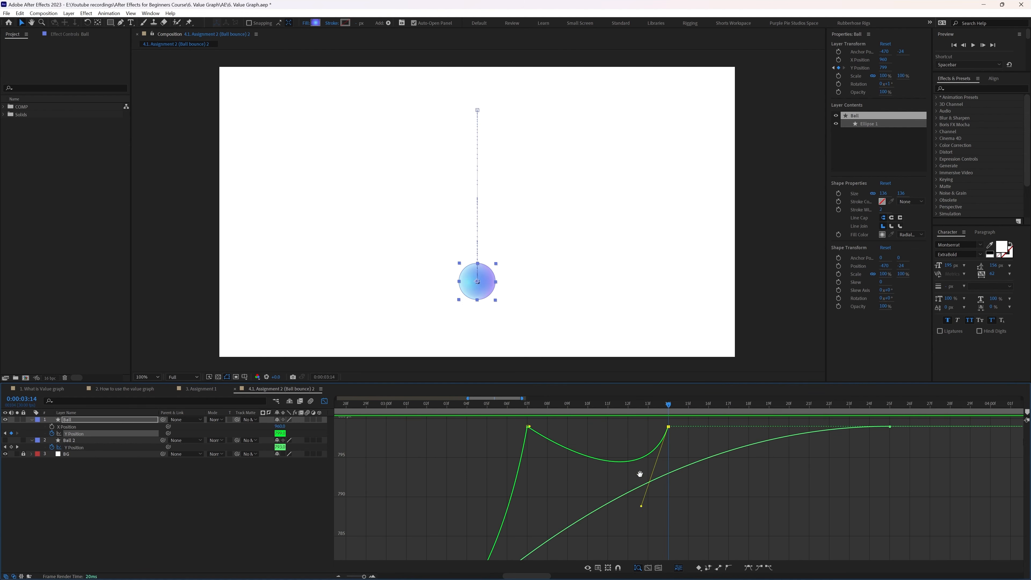
drag(640, 474, 642, 474)
drag(530, 426, 552, 478)
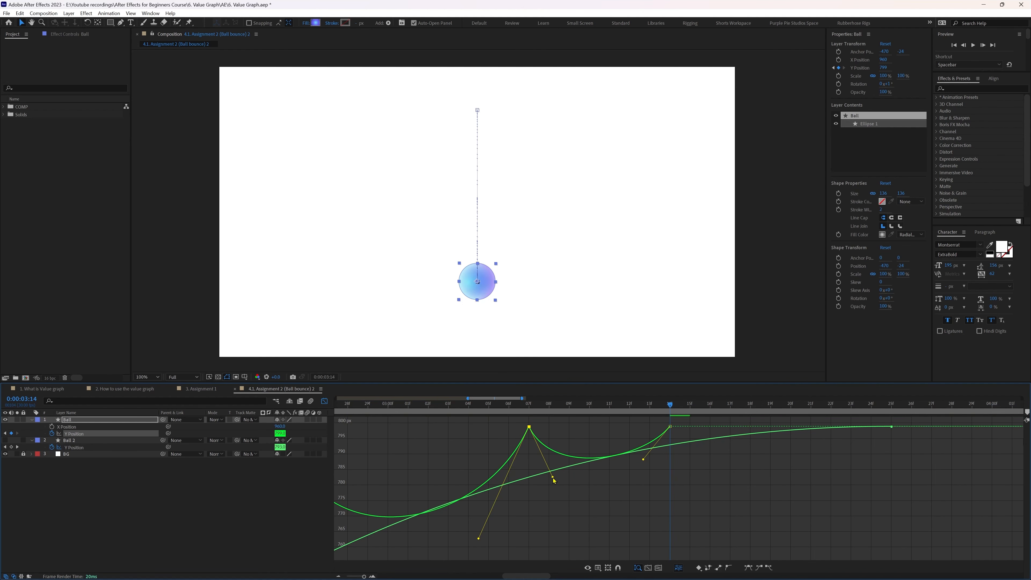
drag(643, 460, 644, 466)
- Add a Ball Y Position keyframe at 0:00:03:19 and pull the handles on both sides of the segment into a small bounce arc
click(23, 398)
text(+5)
key(Return)
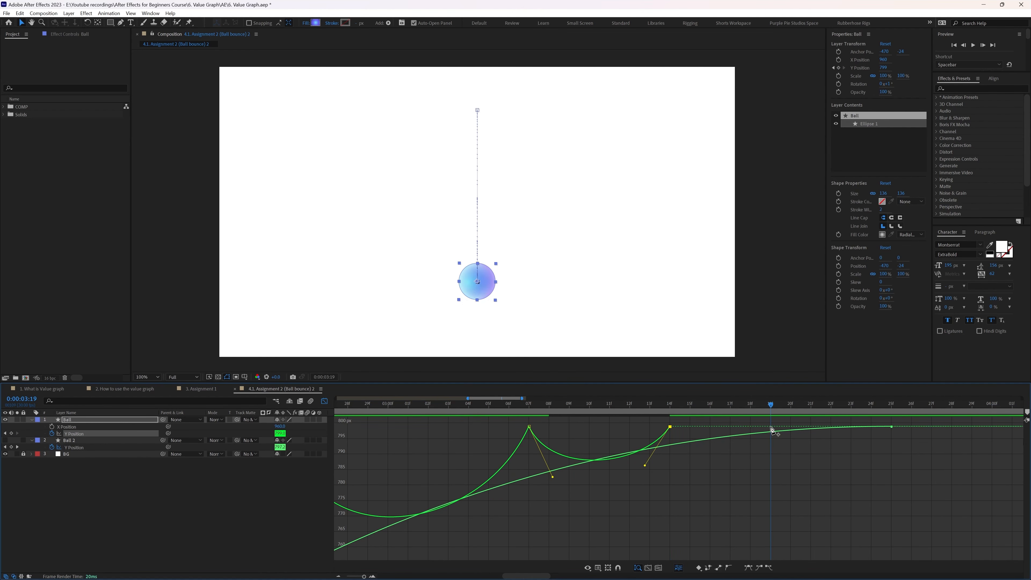
ctrl+click(771, 426)
drag(754, 426, 752, 436)
drag(686, 427, 680, 444)
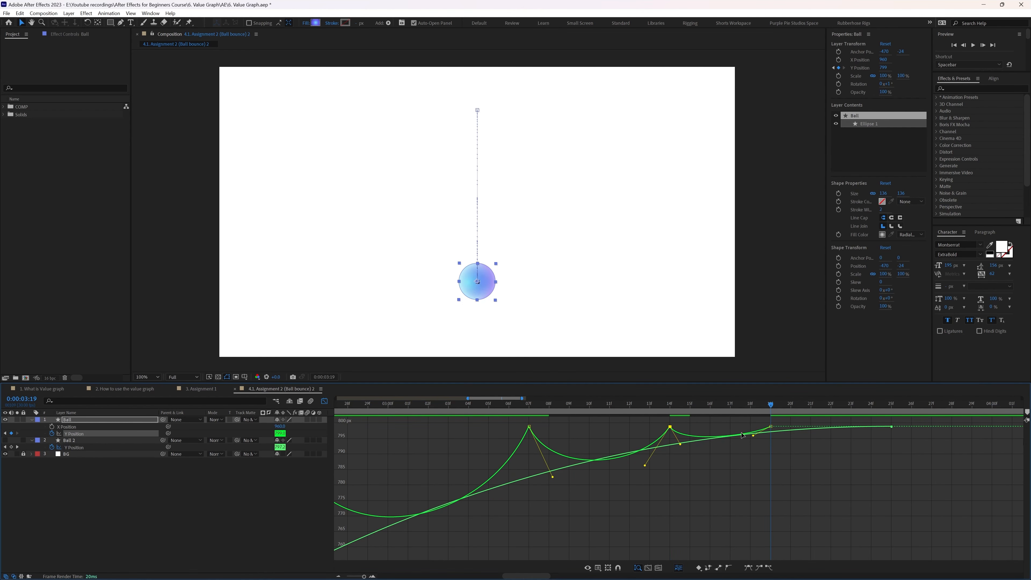
drag(752, 436, 753, 437)
- Add a Ball Y Position keyframe at 0:00:03:22 with a very shallow final bounce arc, and preview the animation
click(29, 399)
text(+3)
key(Return)
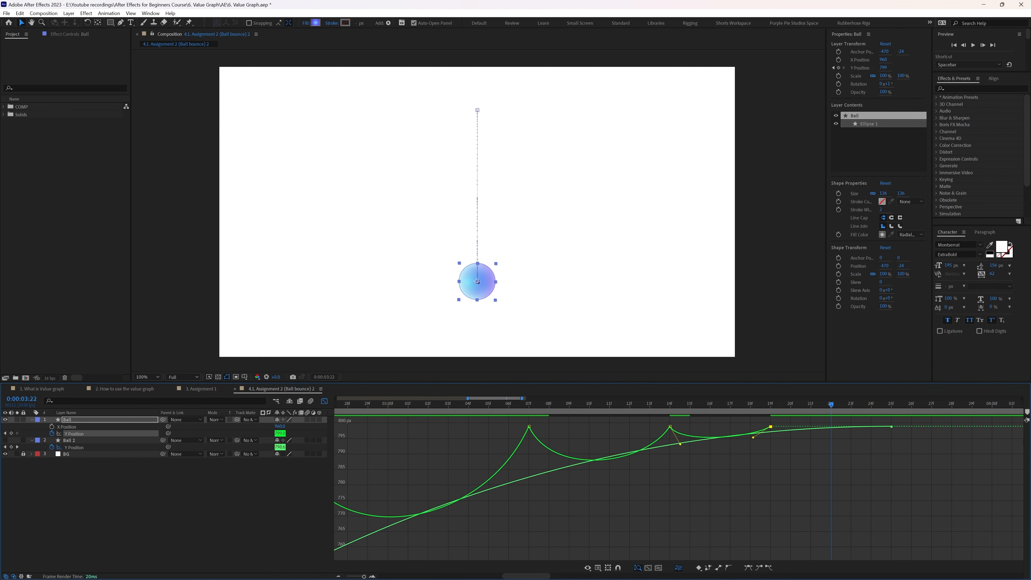
ctrl+click(830, 427)
drag(821, 427, 806, 431)
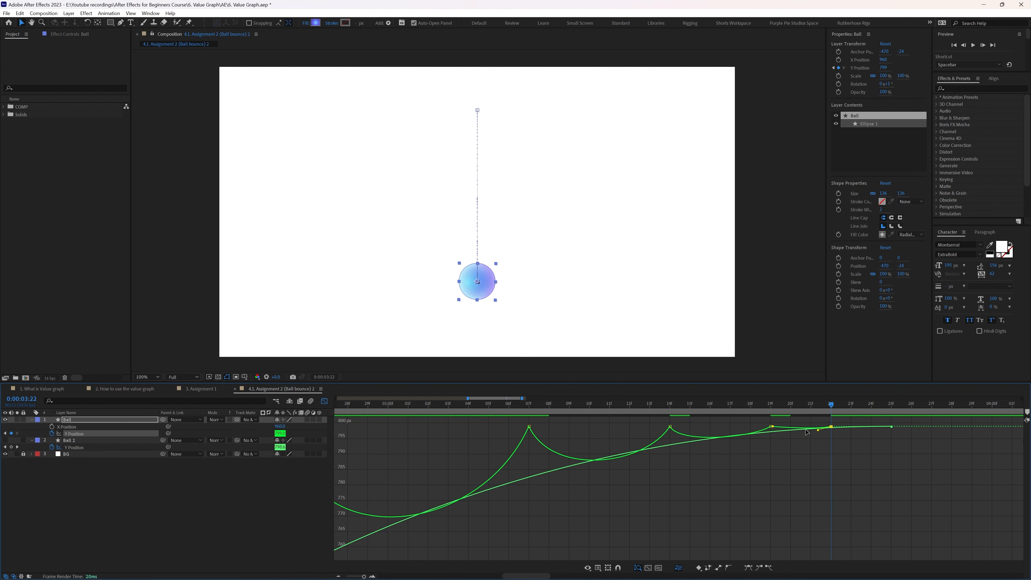
click(772, 427)
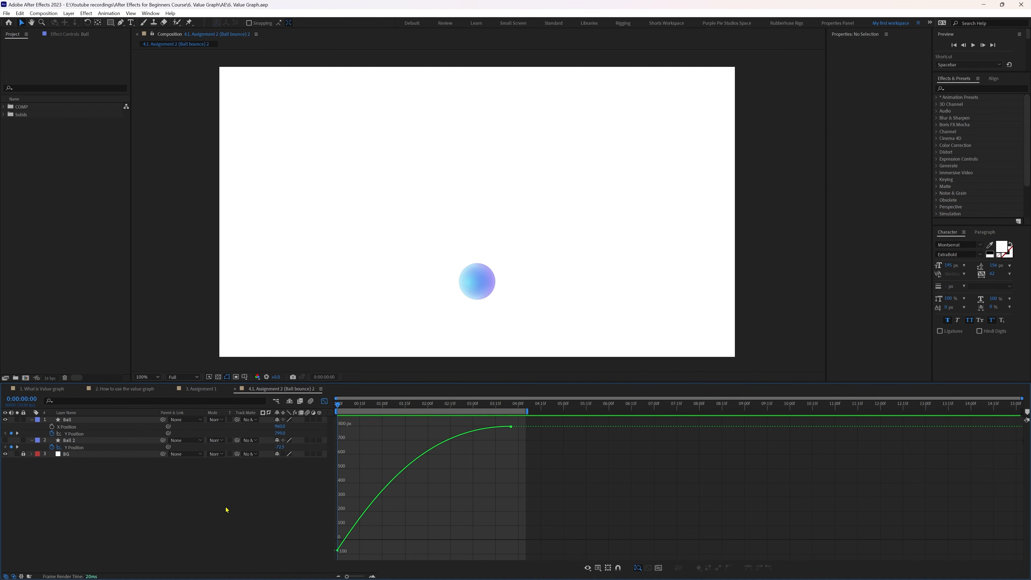
key(space)
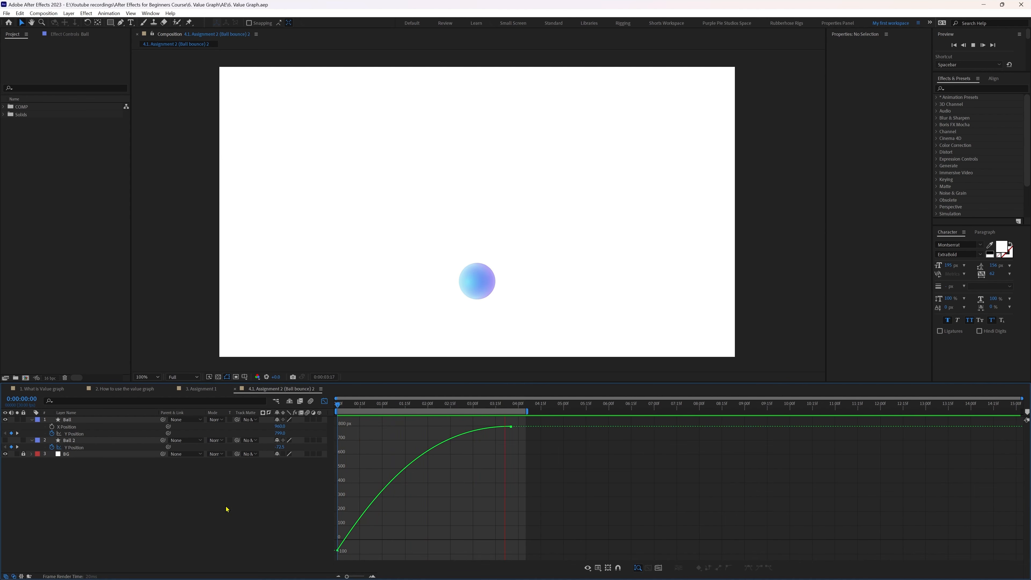
- Start Ball's X Position animation at 0:00:00:00, close the graph editor, and add a second X Position keyframe at 0:00:03:26
click(97, 420)
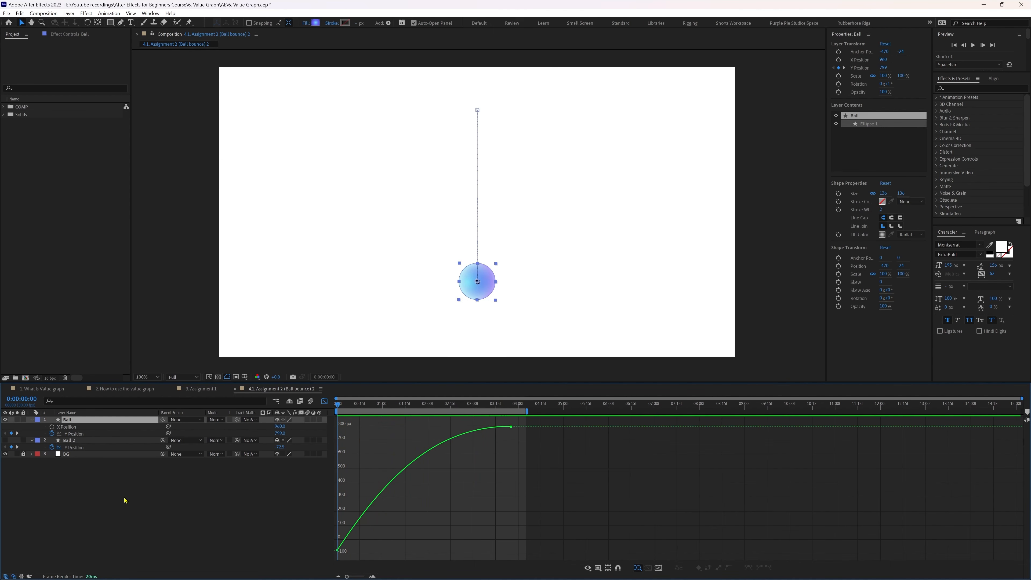
click(52, 426)
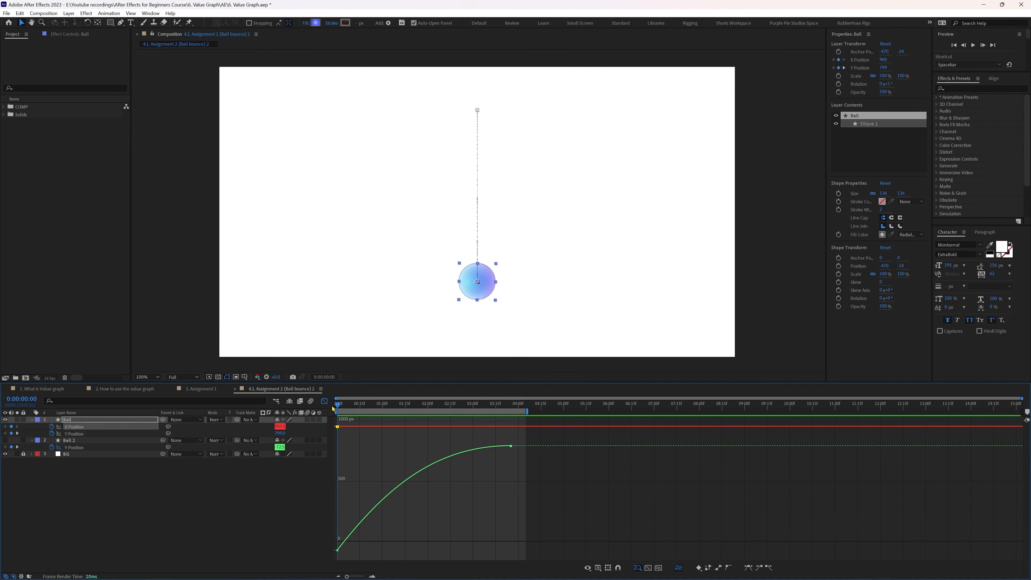
click(324, 401)
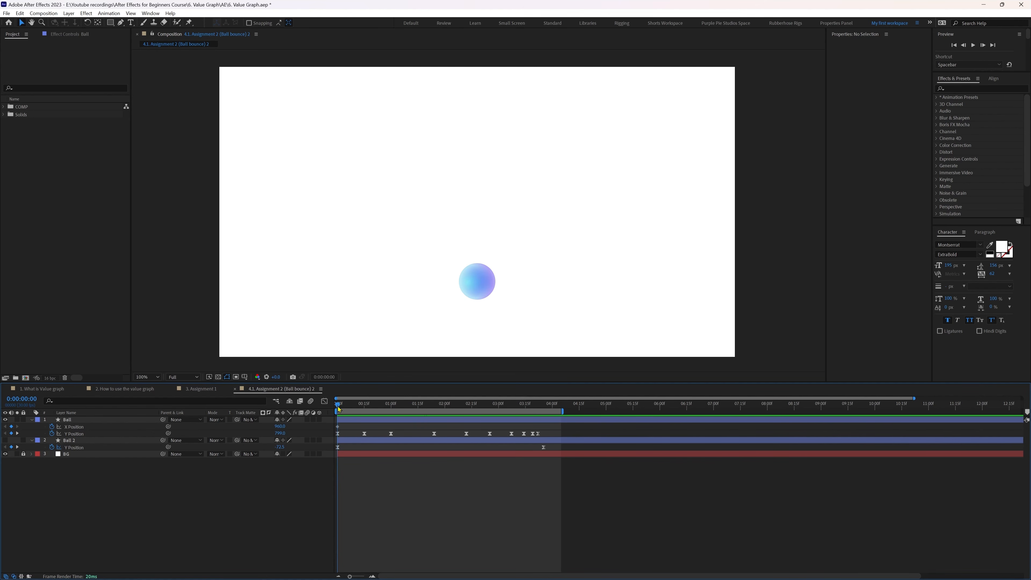
drag(338, 407, 536, 414)
drag(539, 413, 546, 414)
click(11, 426)
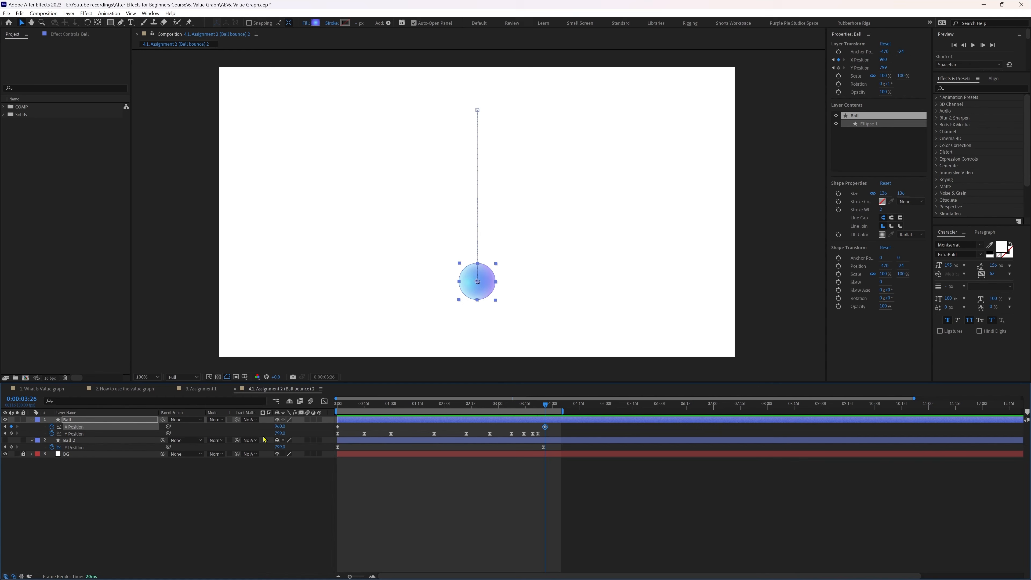
- Set Ball's X Position to about 1778 at 0:00:03:26 and about -210 at 0:00:00:00, and apply Easy Ease to the last keyframe
drag(283, 428, 427, 412)
key(Home)
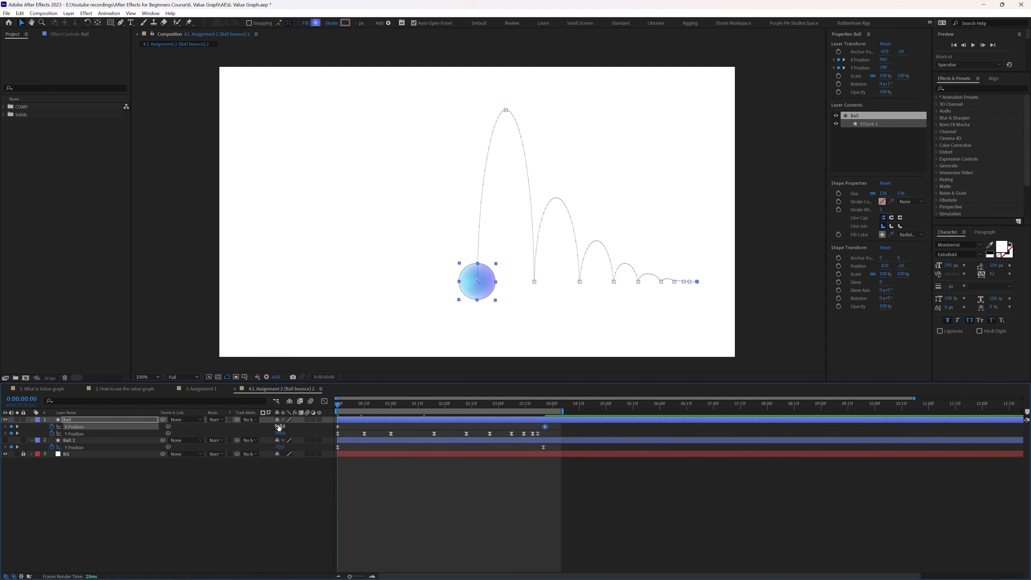
drag(279, 427, 72, 425)
click(544, 426)
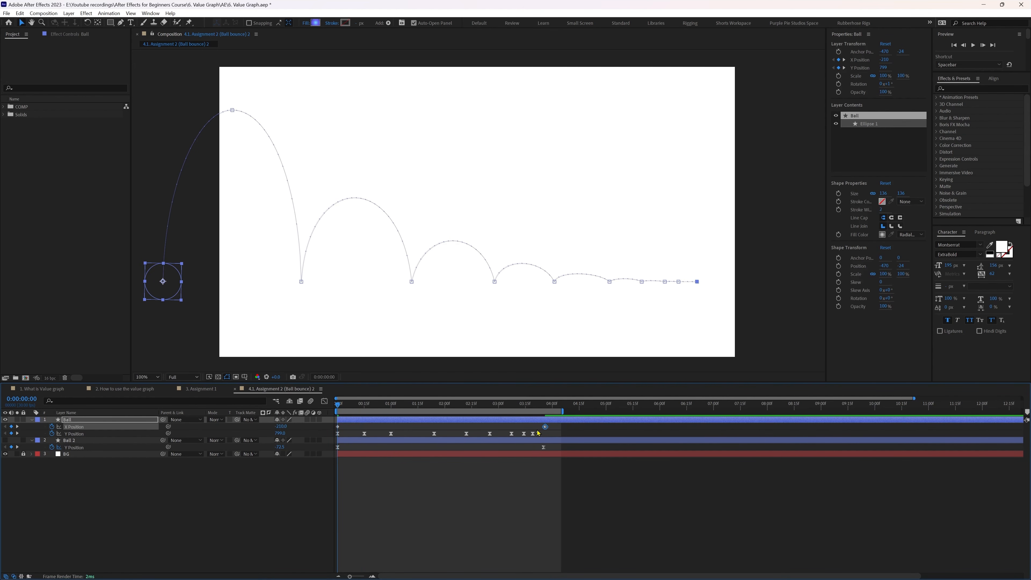
key(F9)
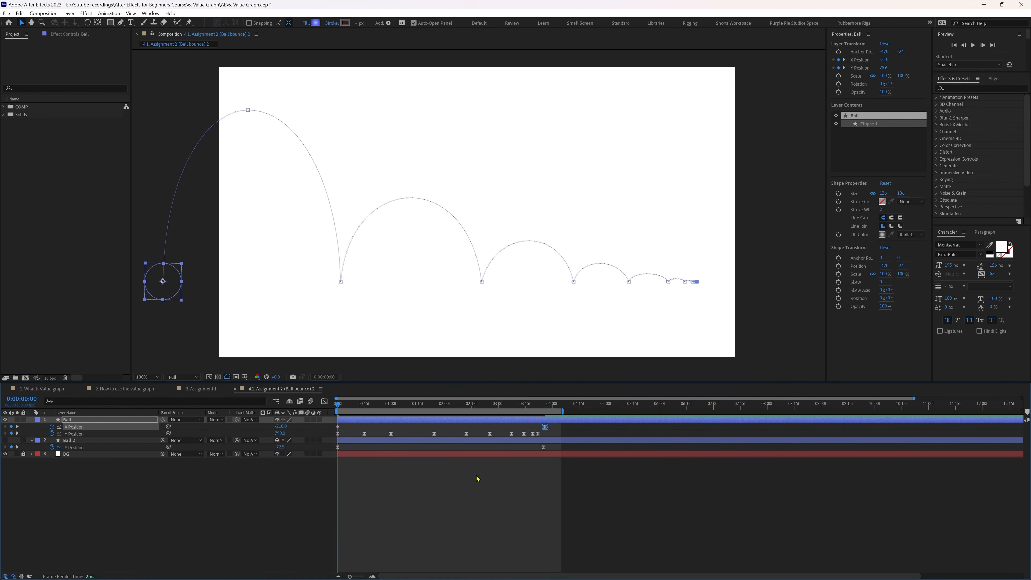
- Start Ball's Rotation animation at 0:00:00:00 and reveal all of the layer's keyframed properties
key(r)
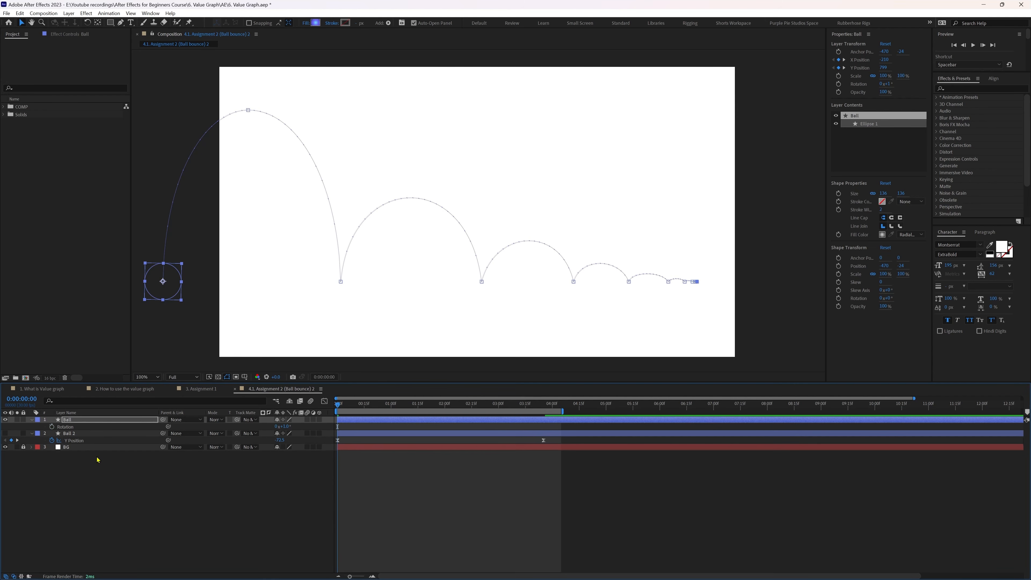
click(52, 427)
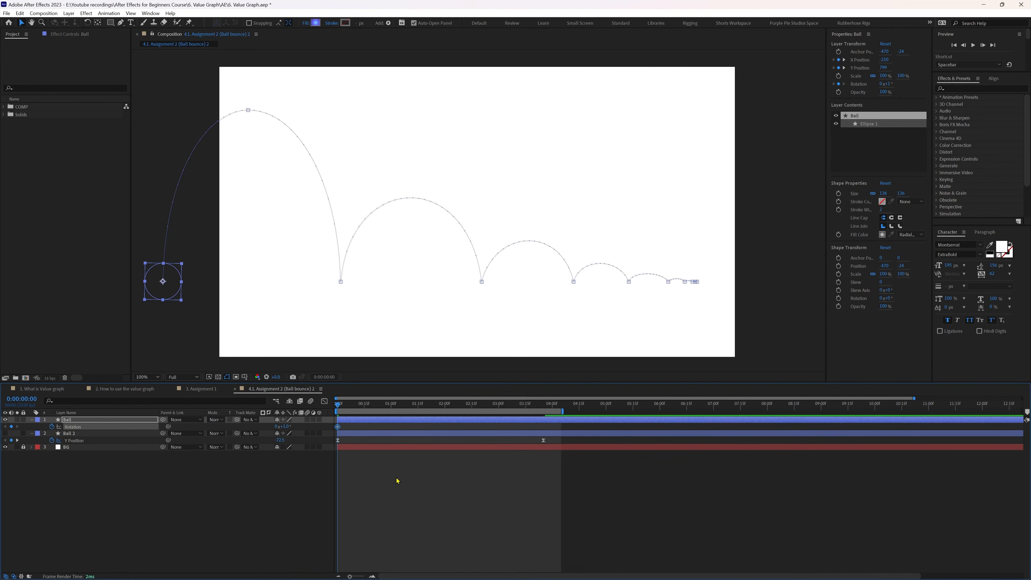
key(u)
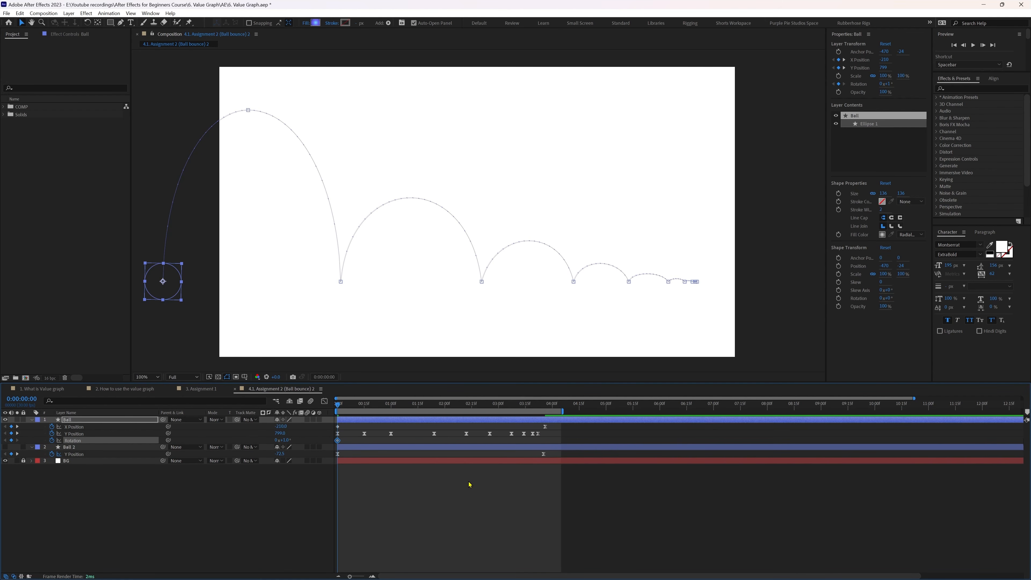
- Add a Rotation keyframe on Ball at 0:00:03:28 with 3 full revolutions, and preview the animation
click(548, 410)
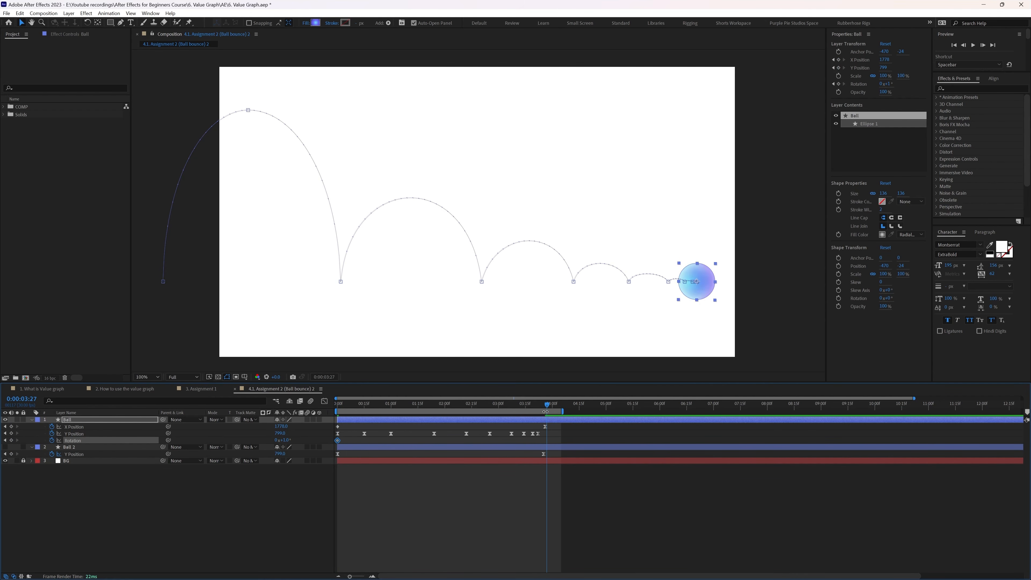
click(545, 411)
key(equal)
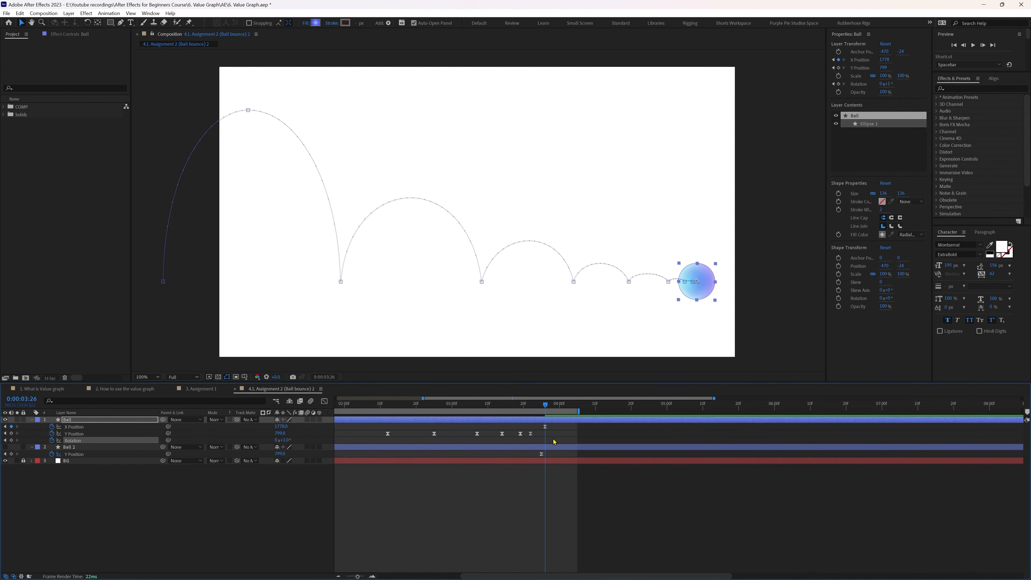
key(space)
drag(554, 438, 740, 445)
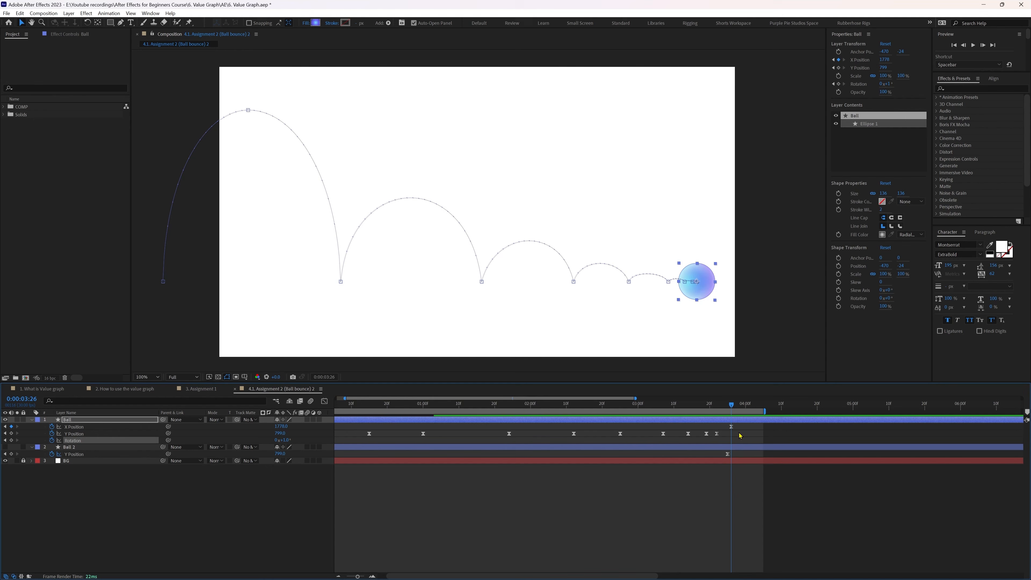
key(Page_Down)
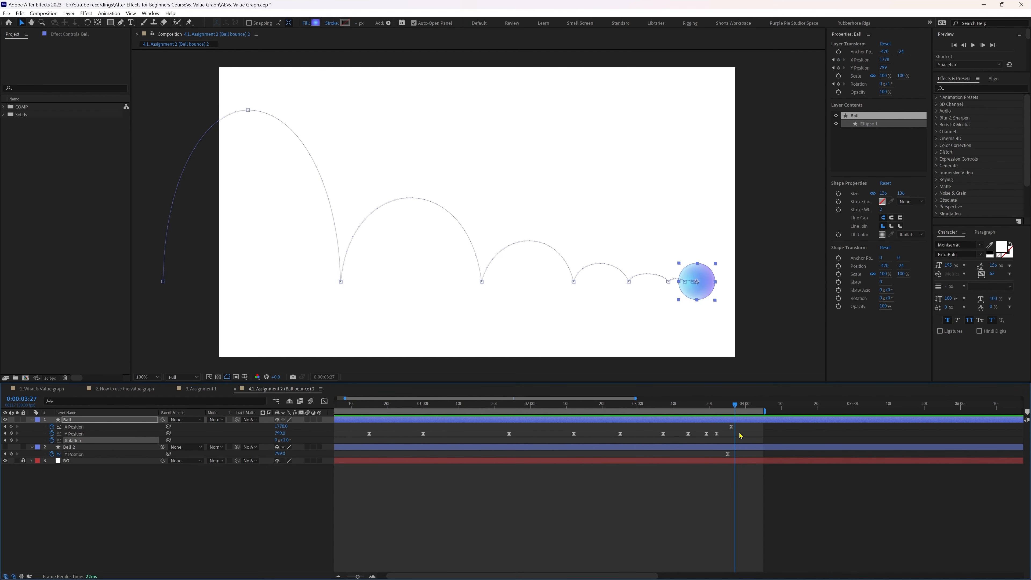
key(Page_Down)
click(11, 440)
click(277, 440)
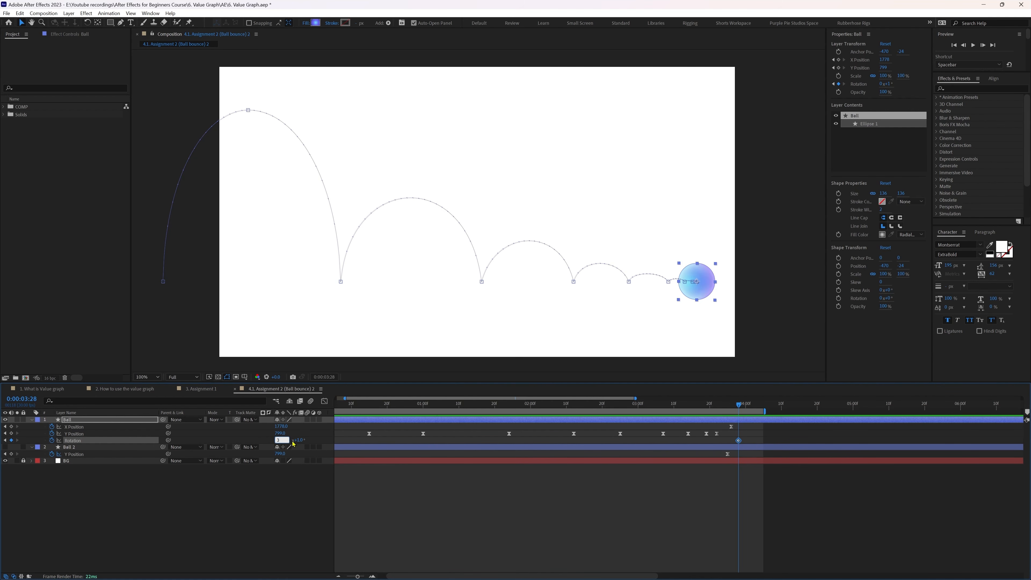
key(Return)
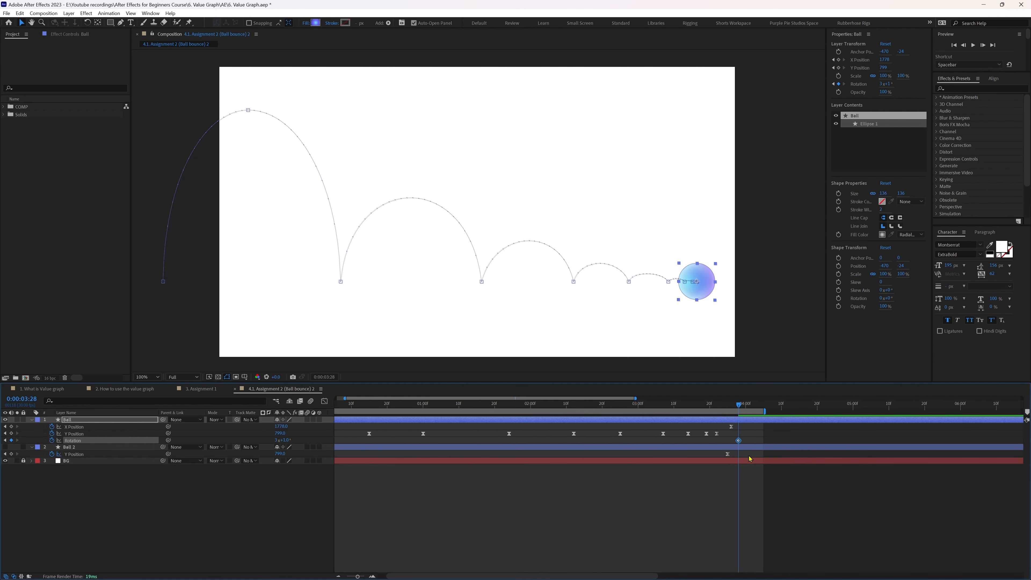
key(space)
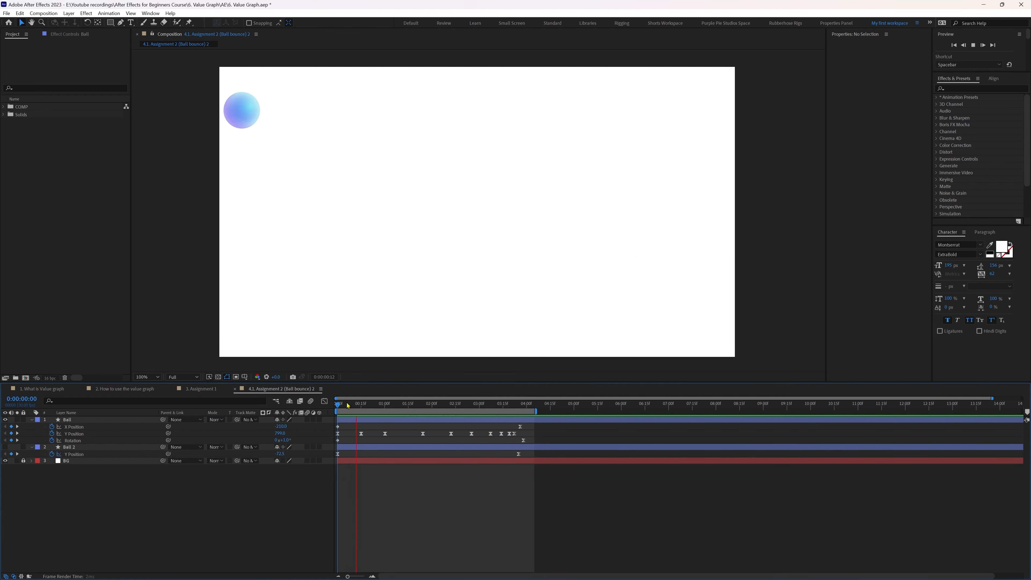
key(space)
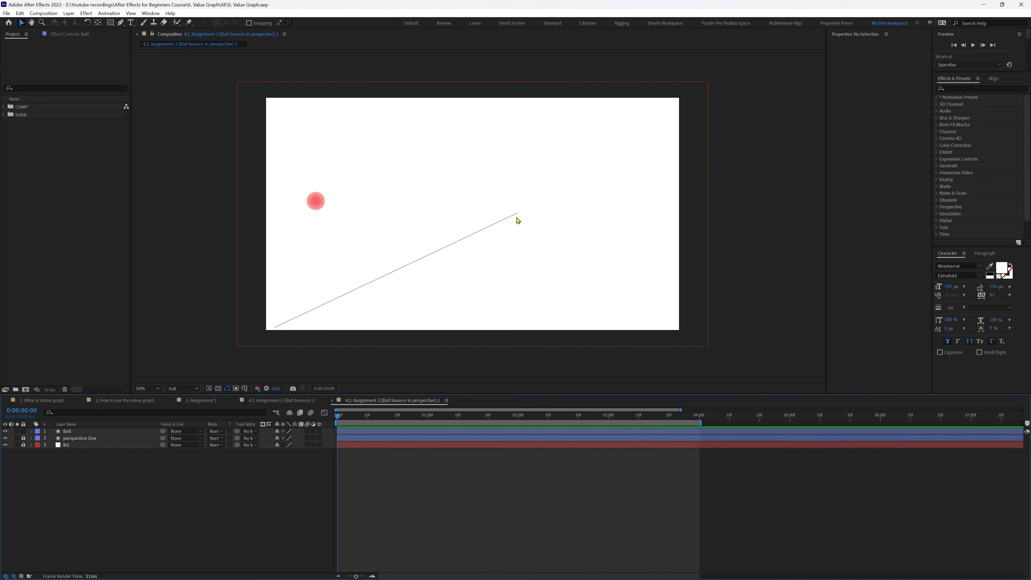
- Copy Ball's X Position, Y Position and Rotation keyframes to Ball in the perspective bounce composition, and remove the pasted Rotation animation
key(ctrl)
key(ctrl)
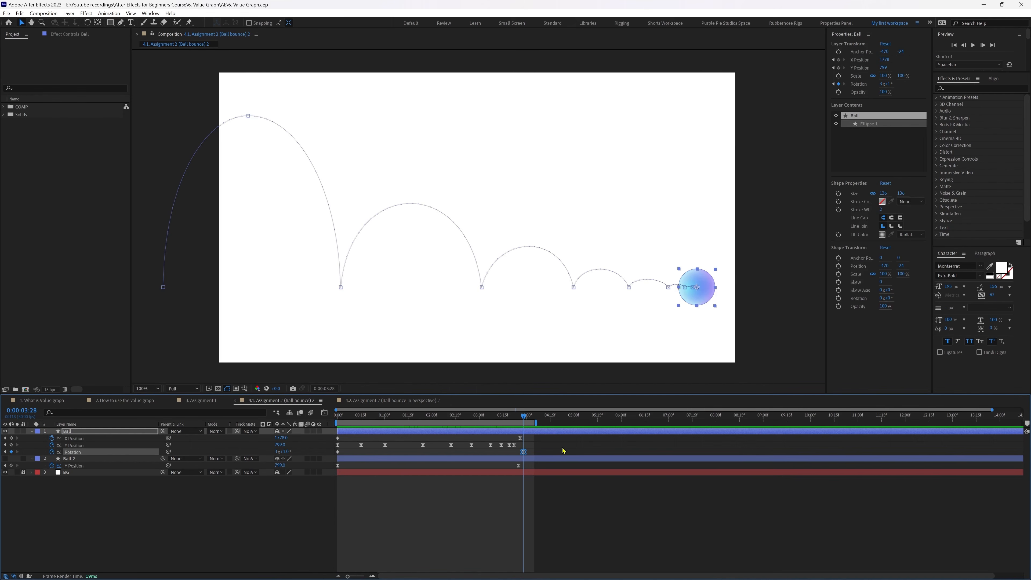
drag(545, 440, 336, 451)
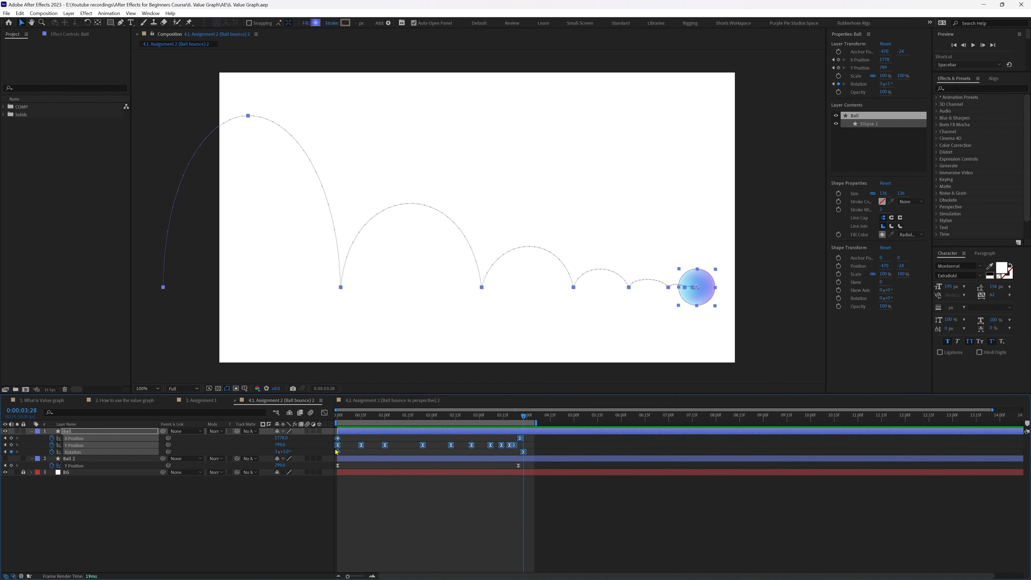
click(359, 400)
click(88, 431)
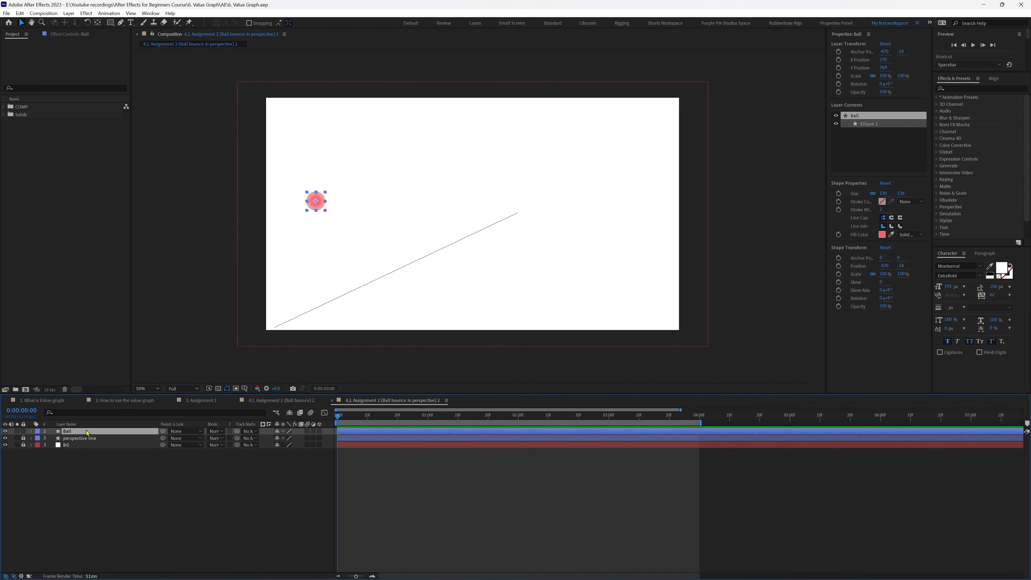
key(ctrl+v)
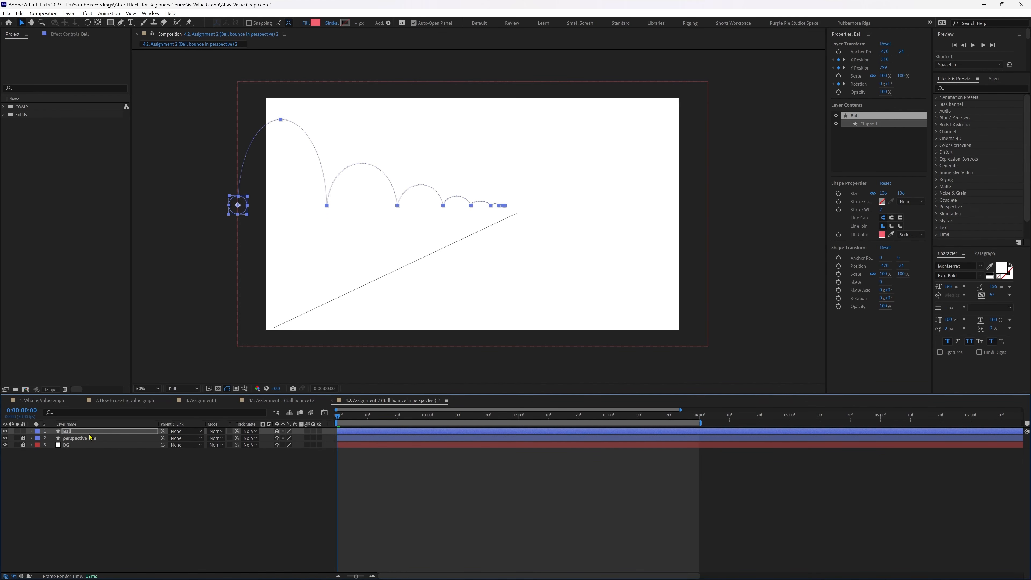
key(u)
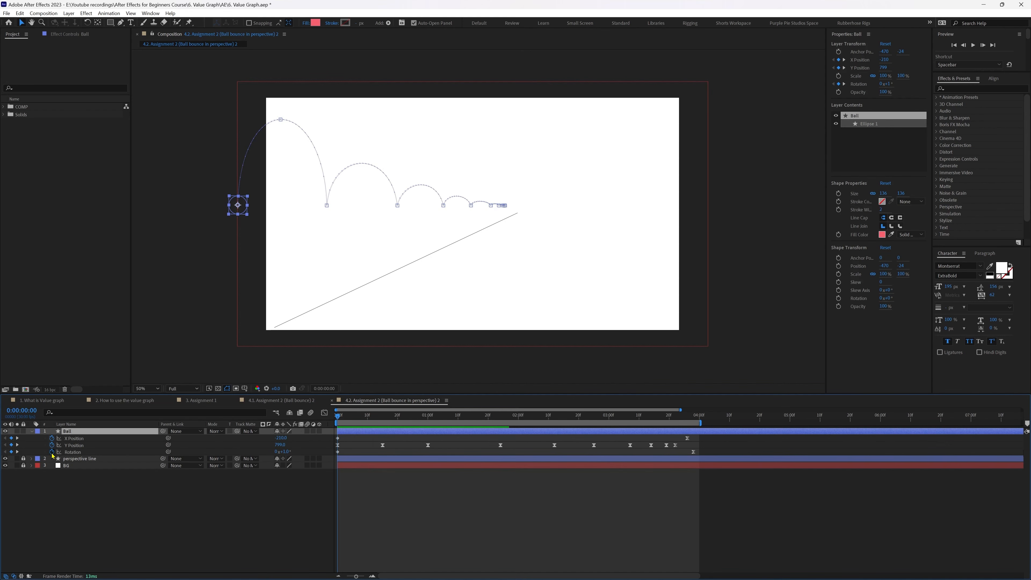
click(52, 452)
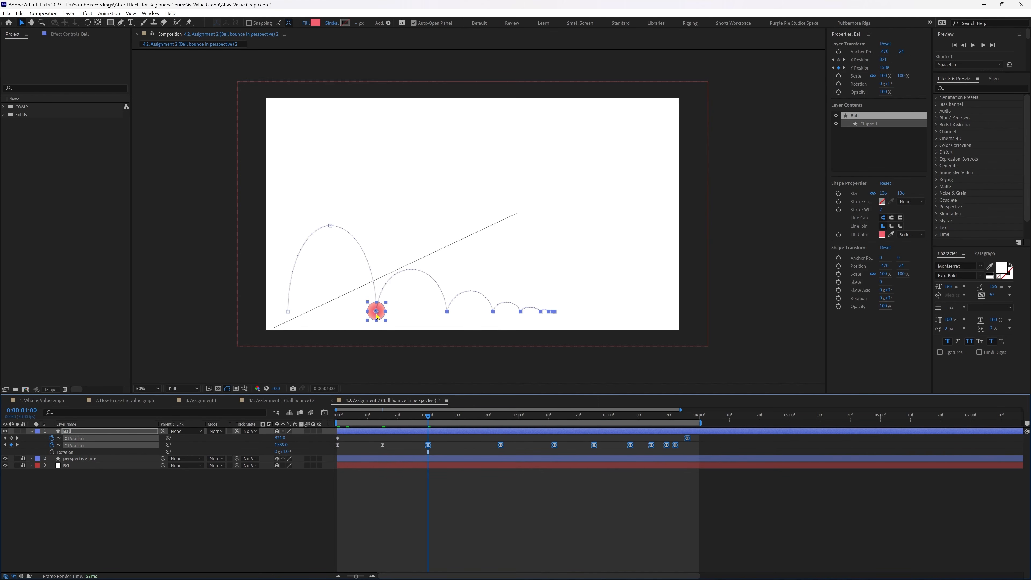
- Raise Ball's path from 0:00:01:00 onward, and again from 0:00:01:24 onward, so both landings follow the perspective line
drag(376, 310, 377, 270)
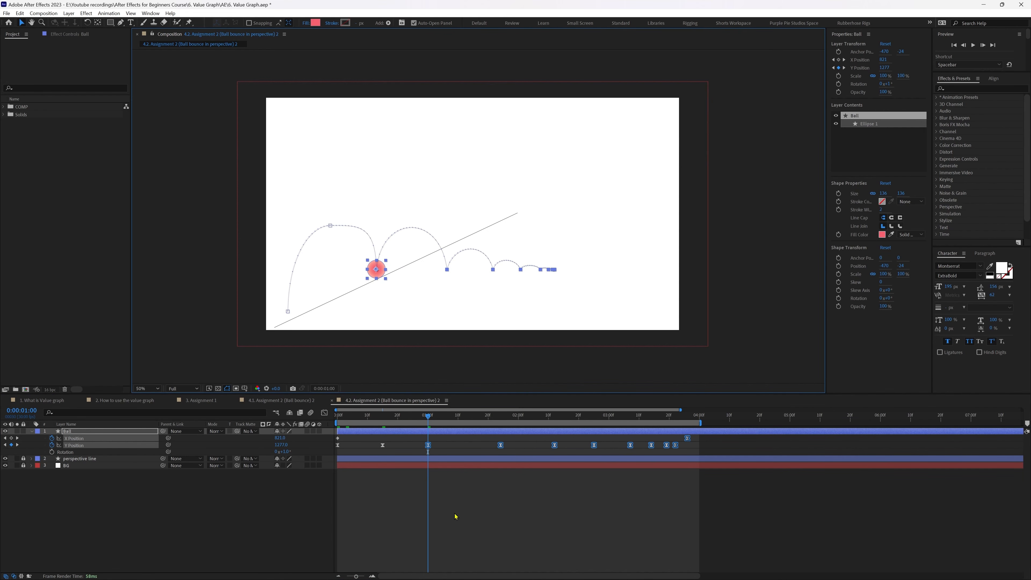
key(k)
drag(694, 438, 487, 455)
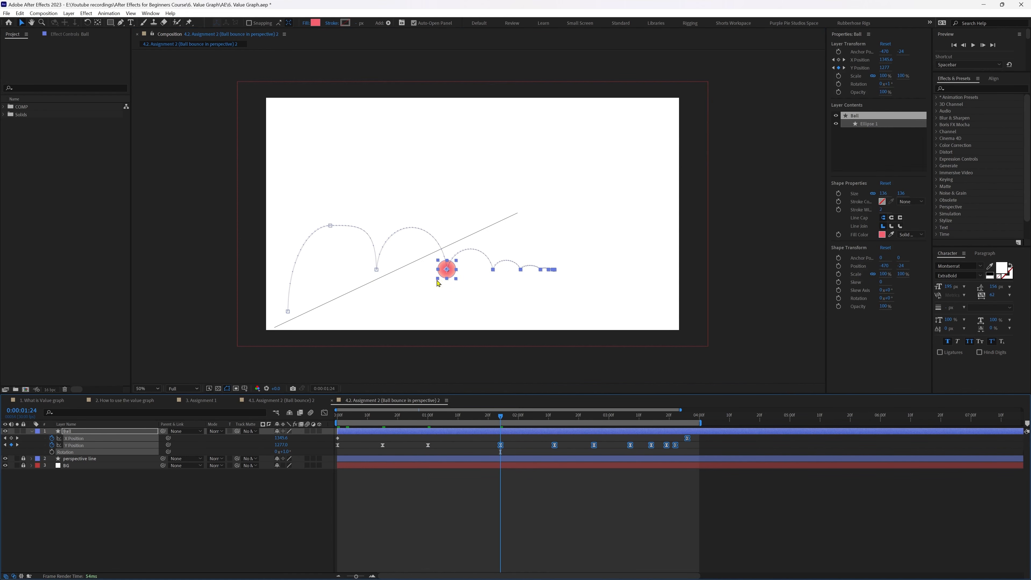
drag(445, 270, 441, 238)
- Raise Ball's path from 0:00:02:12 onward, and again from 0:00:02:25 onward, to keep the smaller landings along the perspective line
key(k)
drag(696, 436, 524, 451)
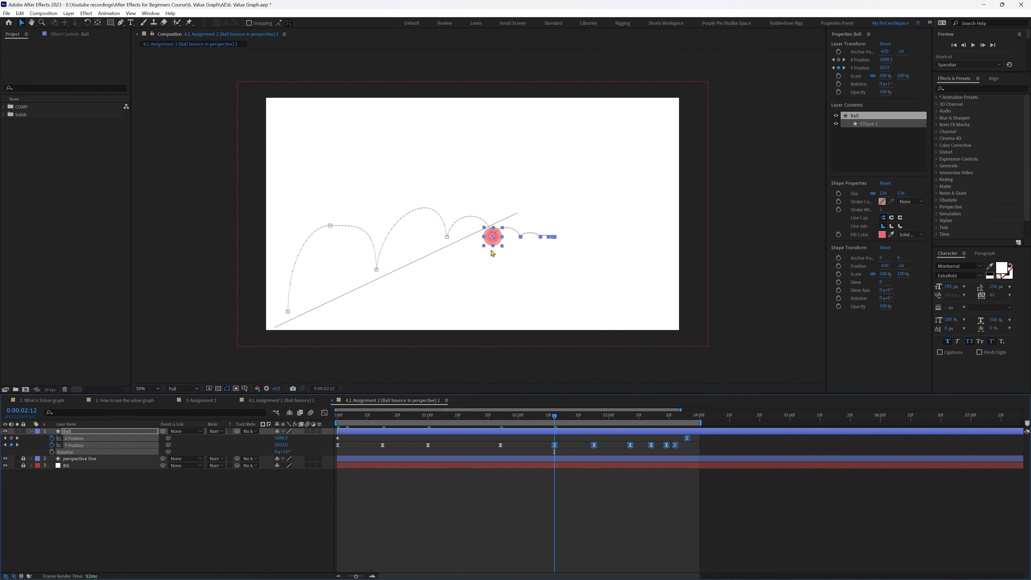
drag(491, 240, 492, 218)
key(k)
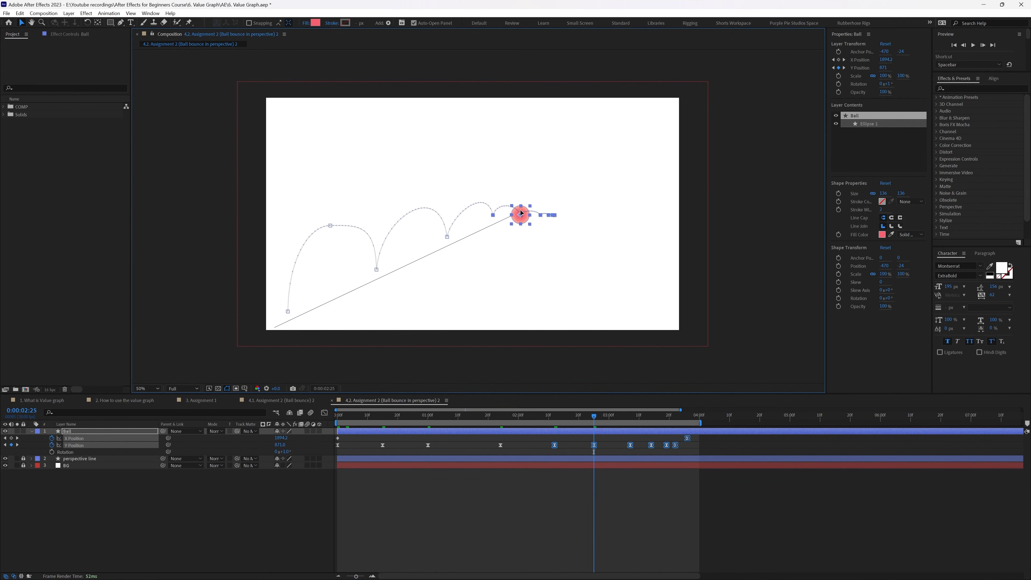
drag(695, 435, 572, 449)
drag(522, 217, 528, 203)
- Reduce Ball's X Position at 0:00:03:26 to about 1828 so the path ends near the far end of the perspective line
click(695, 437)
click(687, 418)
click(687, 438)
key(ctrl+z)
click(698, 435)
click(687, 438)
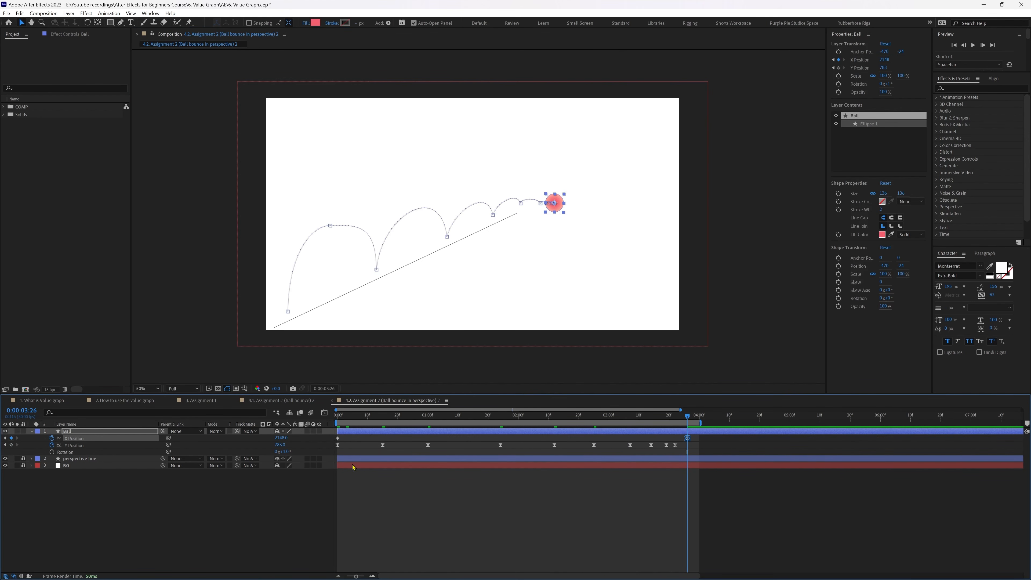
drag(280, 438, 160, 445)
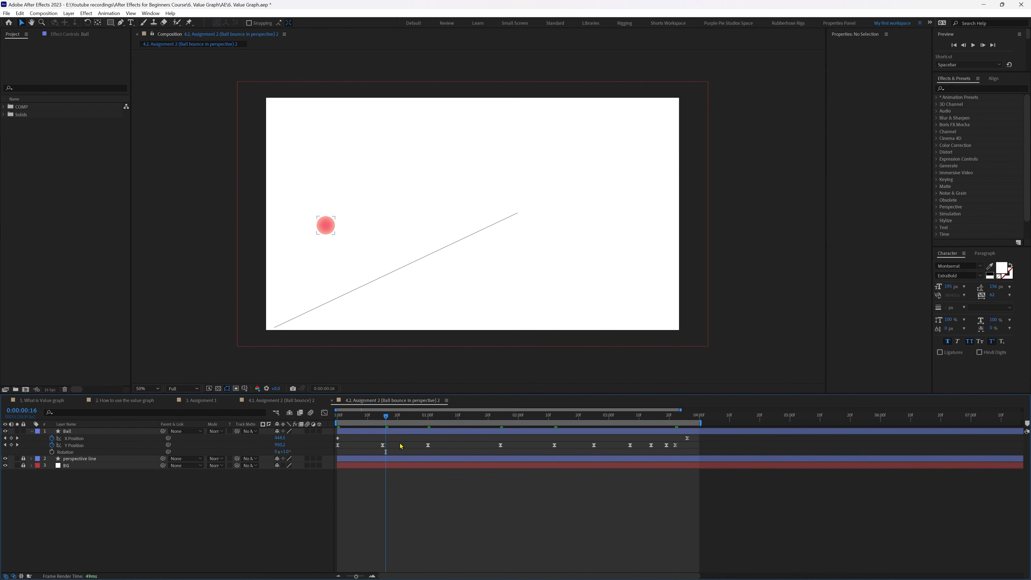
- Nudge Ball's Y Position keyframe at 0:00:00:15 upward to make the first bounce's peak higher
drag(400, 443, 365, 459)
key(j)
key(Up)
key(Up)
key(Up)
key(Up)
key(Up)
key(Up)
key(Up)
key(Up)
key(Up)
key(Up)
key(Up)
key(Up)
key(Up)
key(Up)
key(Up)
key(Up)
key(Up)
key(Up)
key(Up)
key(Up)
key(Up)
key(Up)
key(Up)
key(Up)
key(Up)
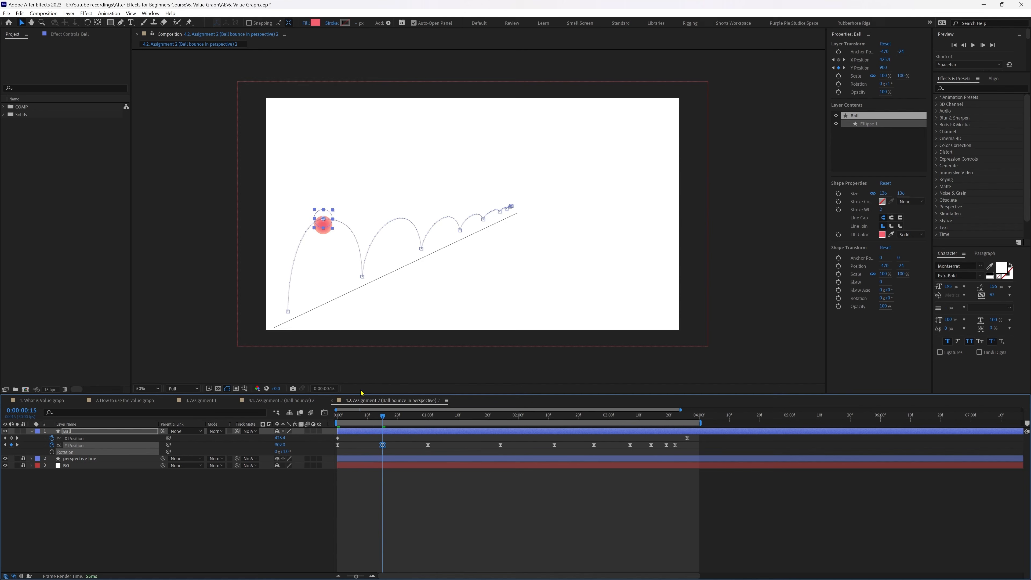
key(Up)
key(Up)
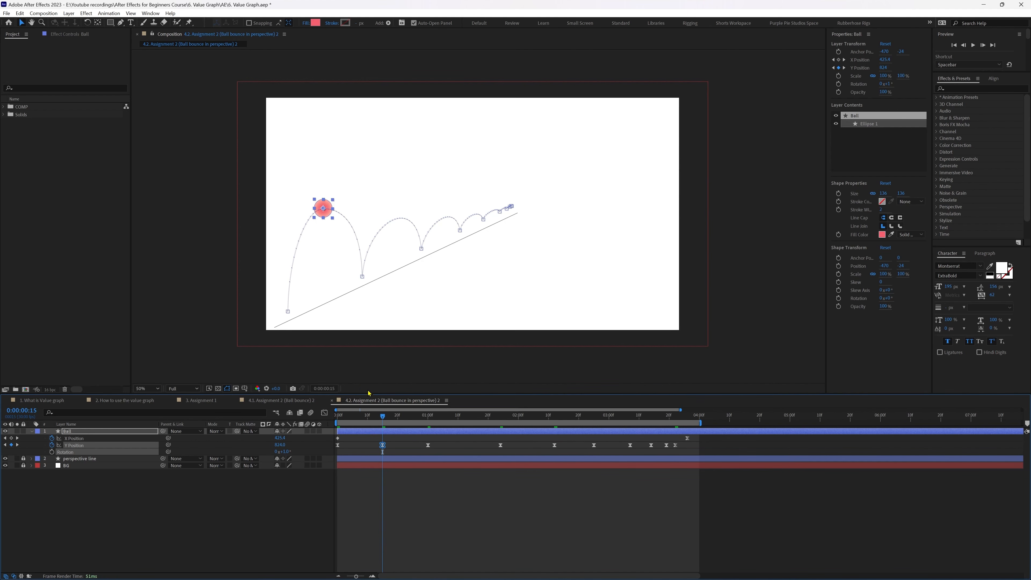
- Start Ball's Scale animation at 0:00:00:00 and add a smaller Scale keyframe at 0:00:03:26
key(Home)
key(s)
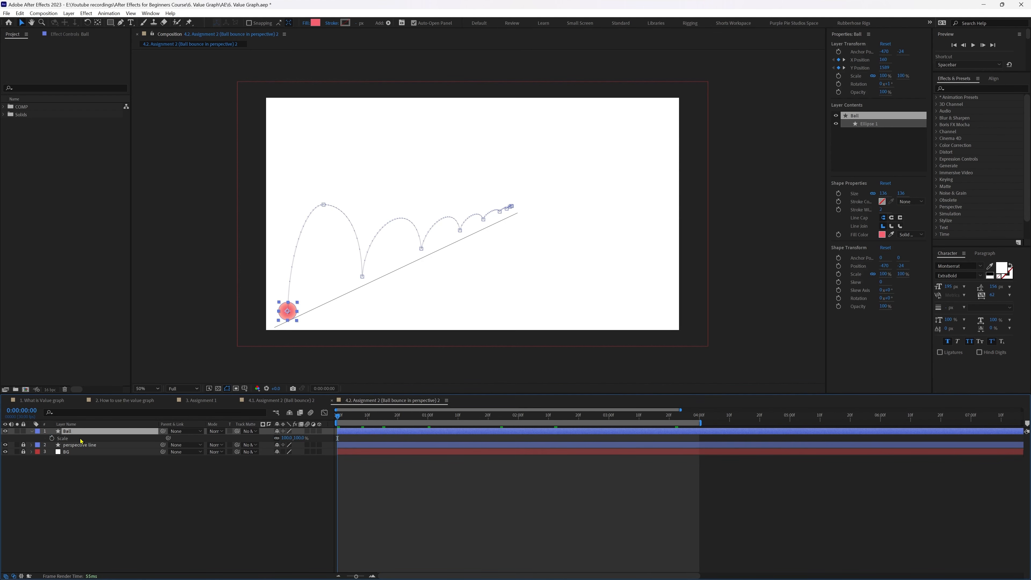
click(52, 438)
key(u)
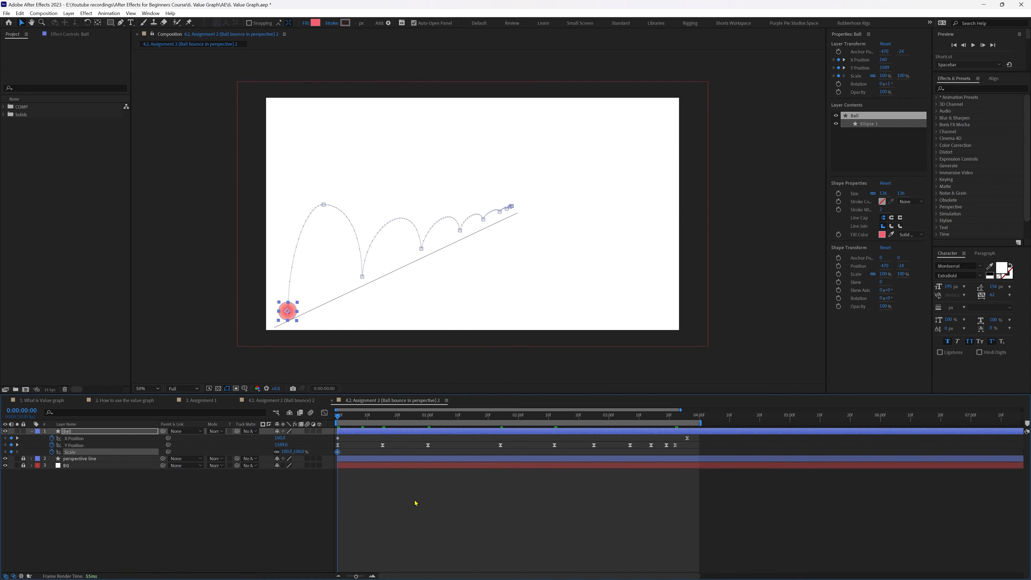
drag(683, 420, 689, 421)
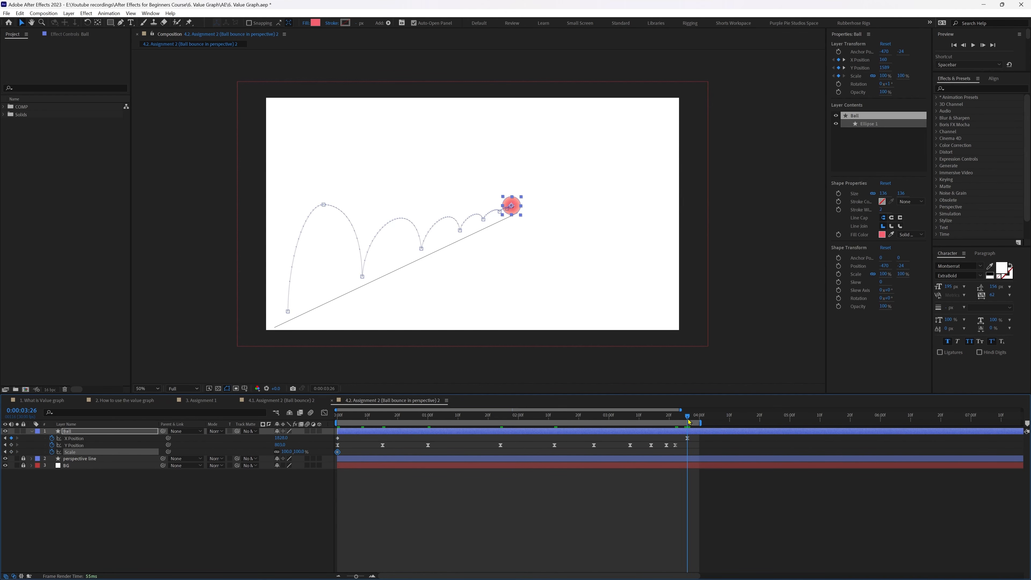
click(287, 451)
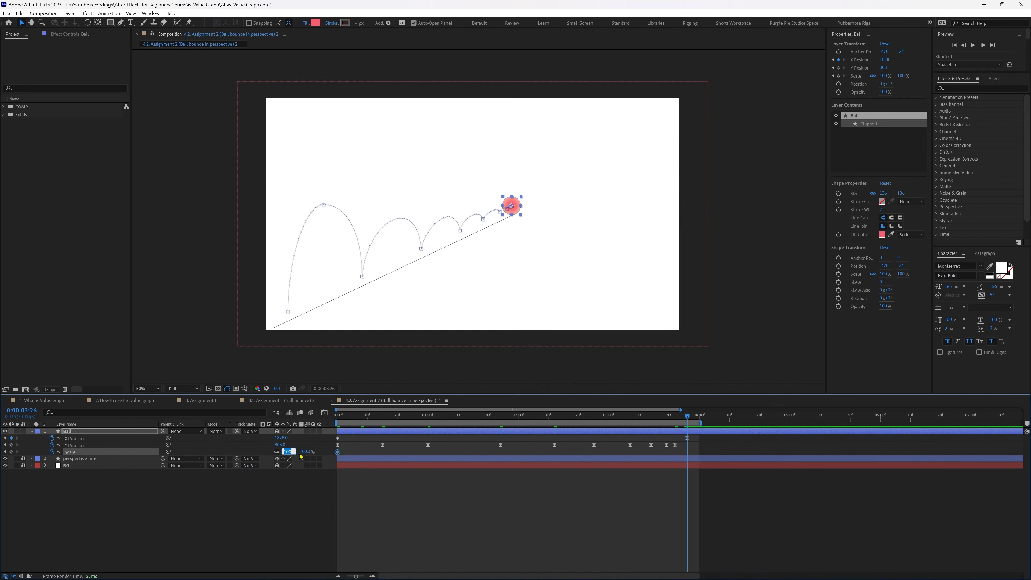
text(0)
key(Return)
- Set Ball's Scale at 0:00:00:00 to 250%, and hide the perspective line layer
drag(353, 419, 334, 420)
drag(288, 451, 320, 461)
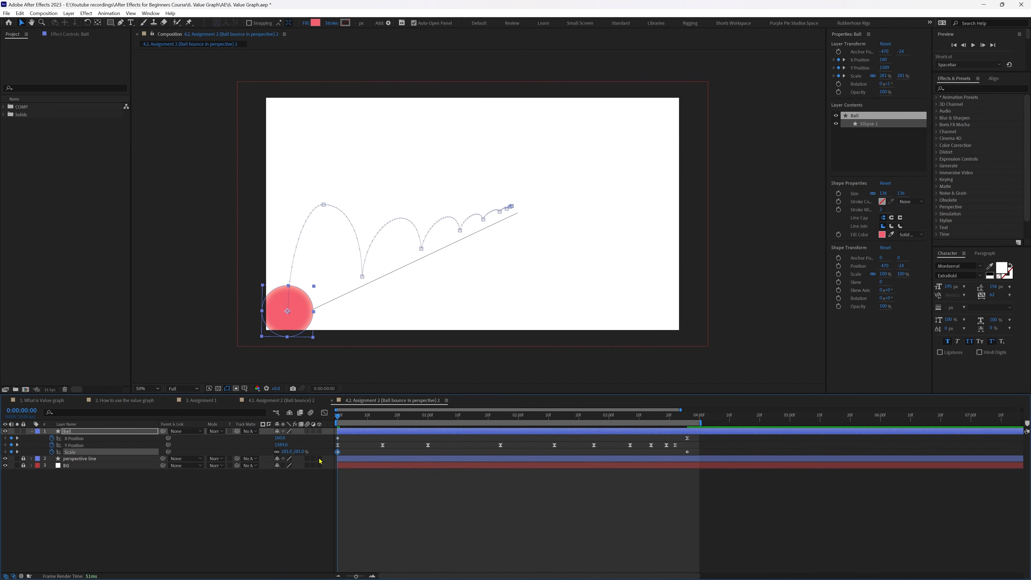
click(289, 451)
text(250)
key(Return)
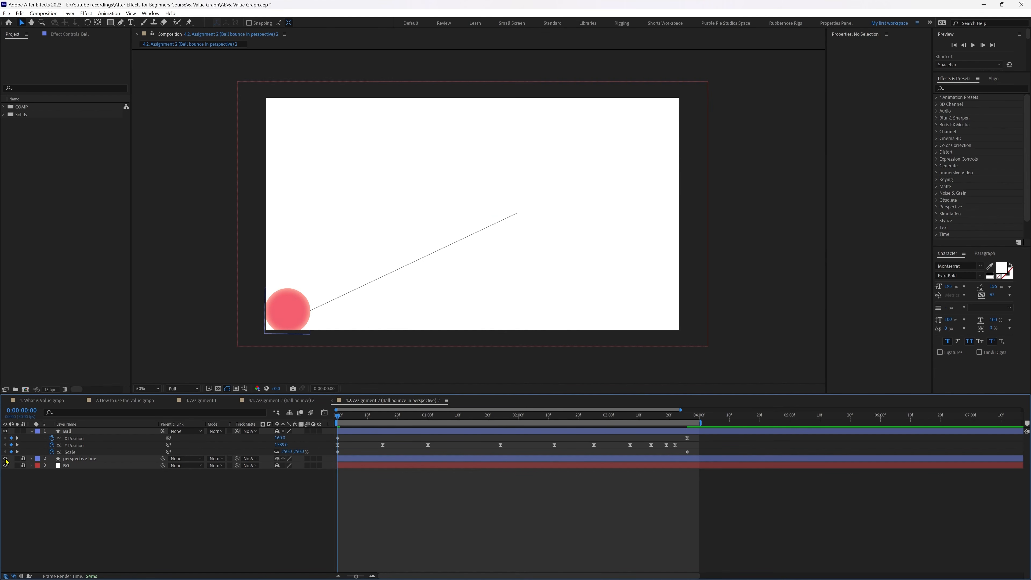
click(6, 458)
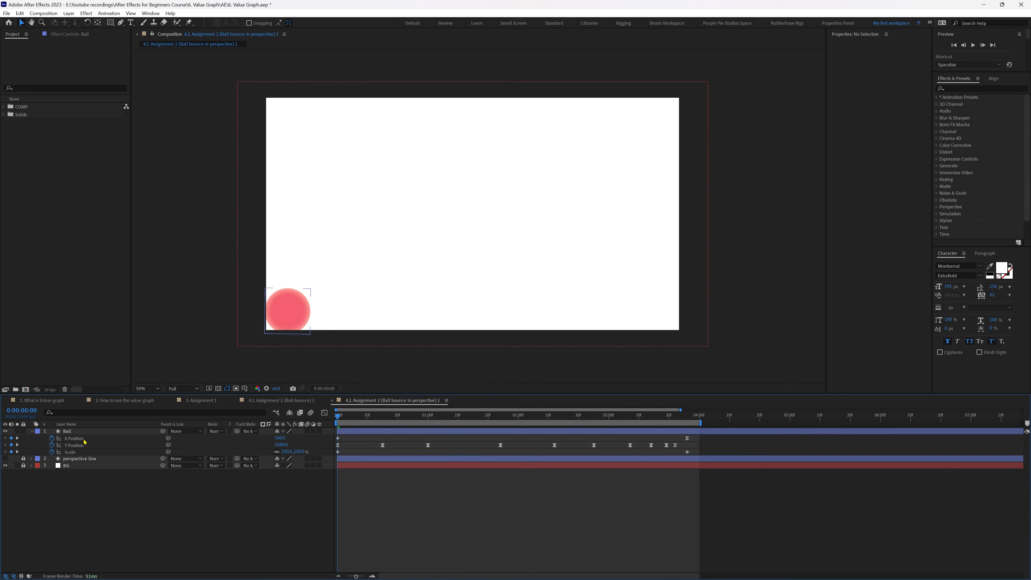
- Easy-ease Ball's X Position keyframes and raise the first keyframe's value-graph handle so the movement starts fast and slows toward the end
click(75, 438)
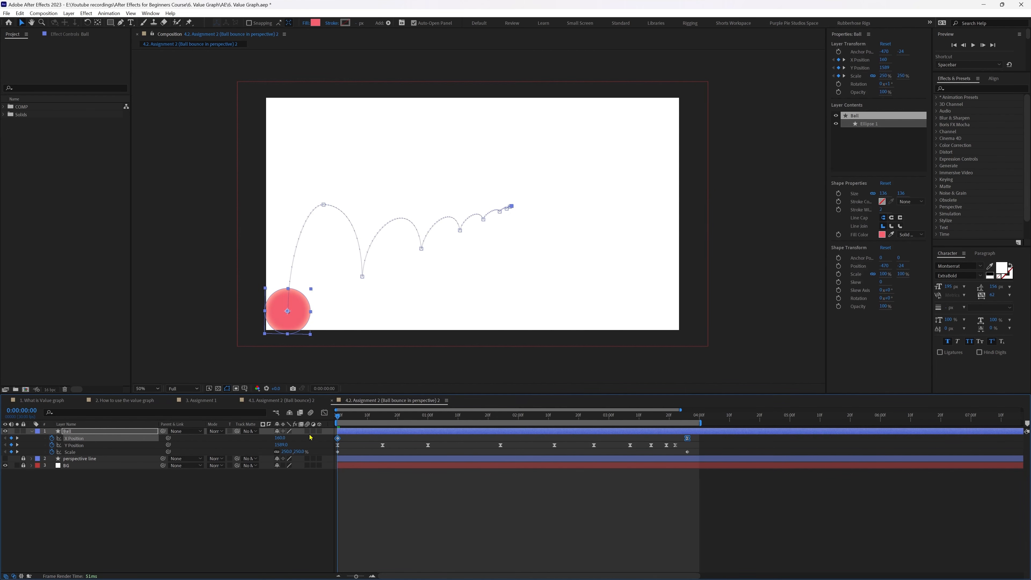
click(324, 412)
drag(393, 506, 328, 555)
key(F9)
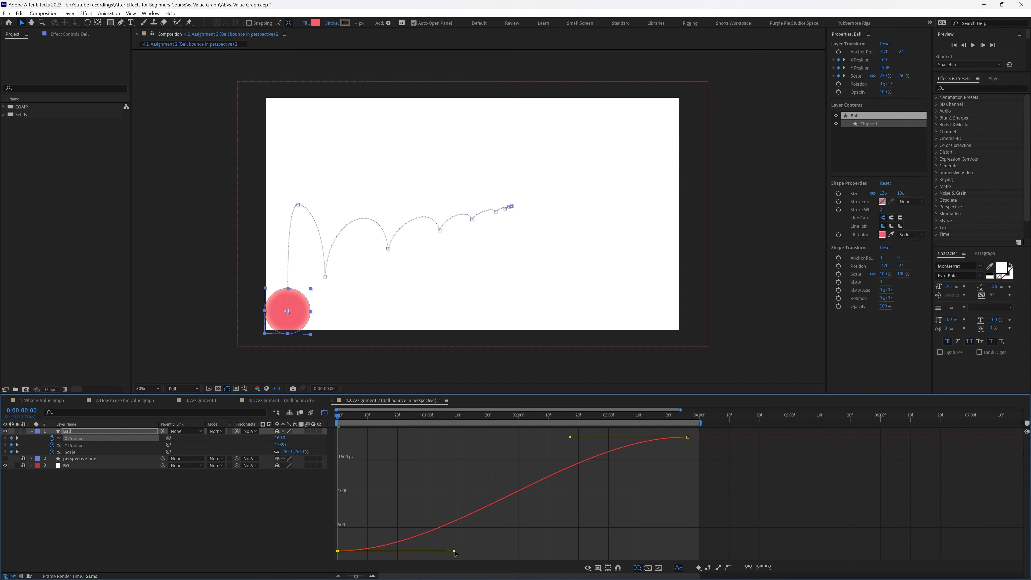
drag(455, 552, 414, 481)
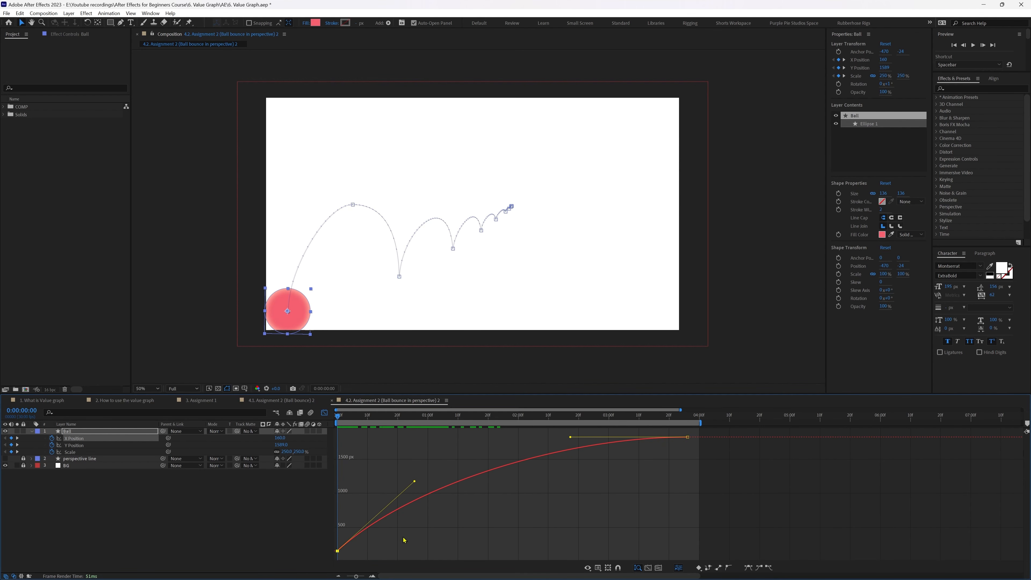
- Check the motion, then steepen the start of Ball's X Position curve and lengthen the end keyframe's handle for a stronger slowdown
drag(338, 416, 579, 422)
key(space)
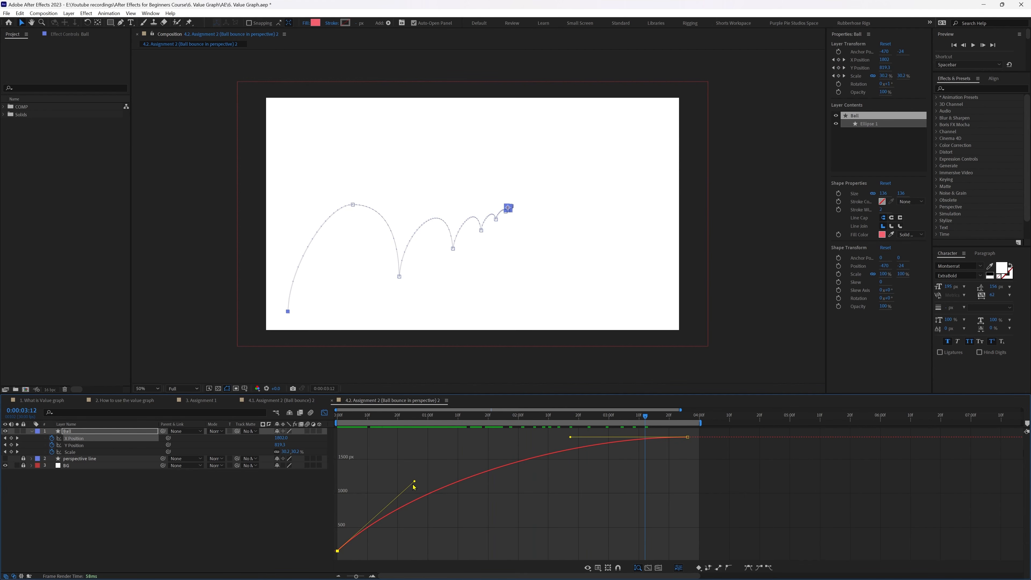
drag(415, 482, 419, 462)
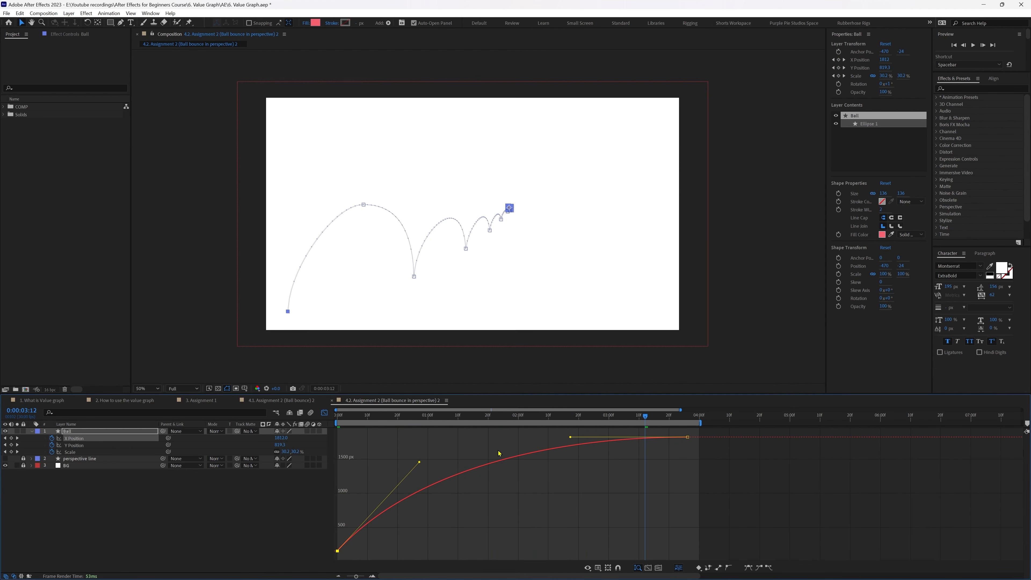
drag(571, 440, 544, 445)
key(shift+F3)
- Easy-ease Ball's Scale keyframes, shape the value curve to shrink quickly first and level off with a longer end handle, and preview the animation
drag(693, 450, 336, 457)
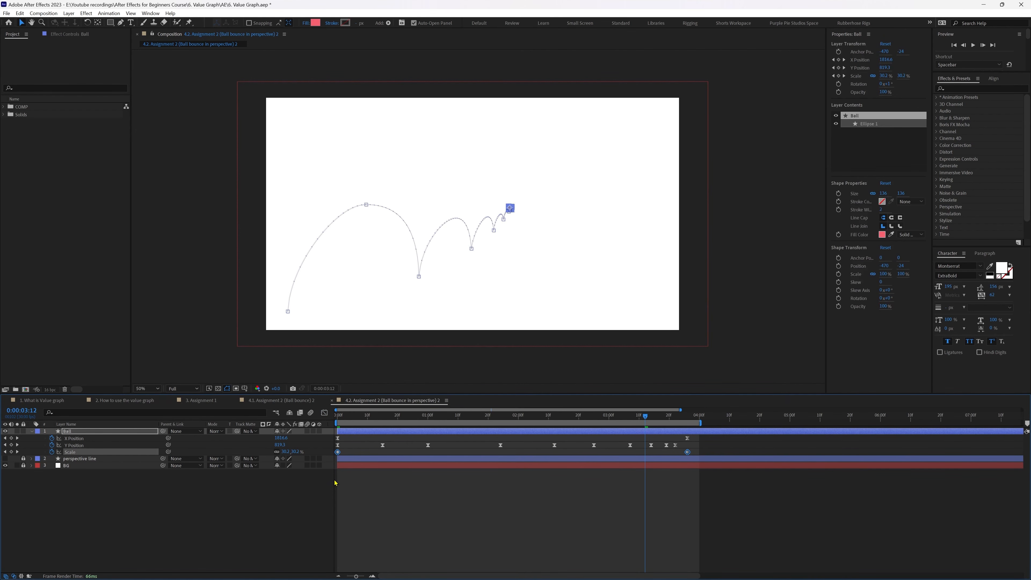
click(325, 412)
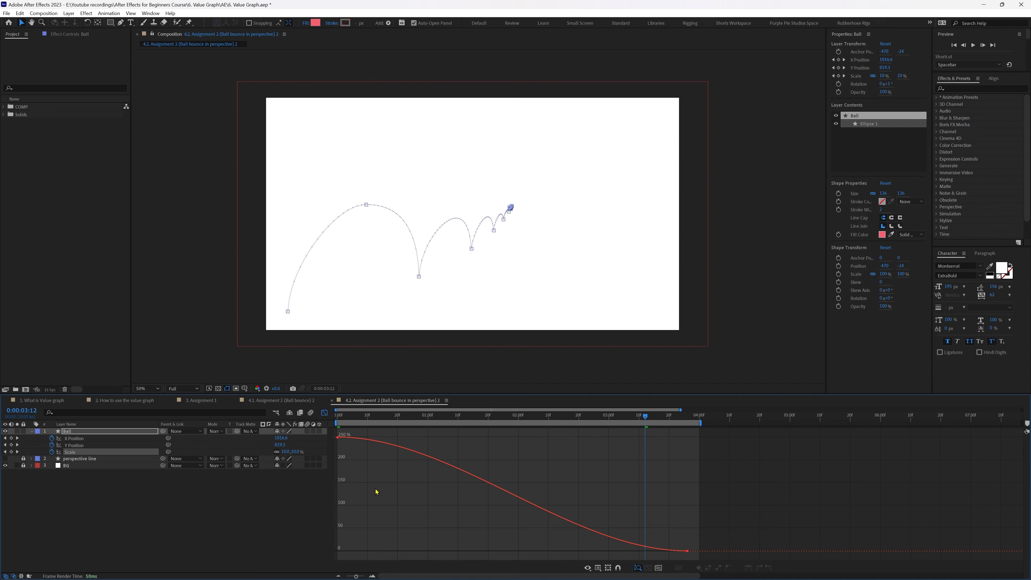
click(337, 437)
drag(454, 437, 401, 515)
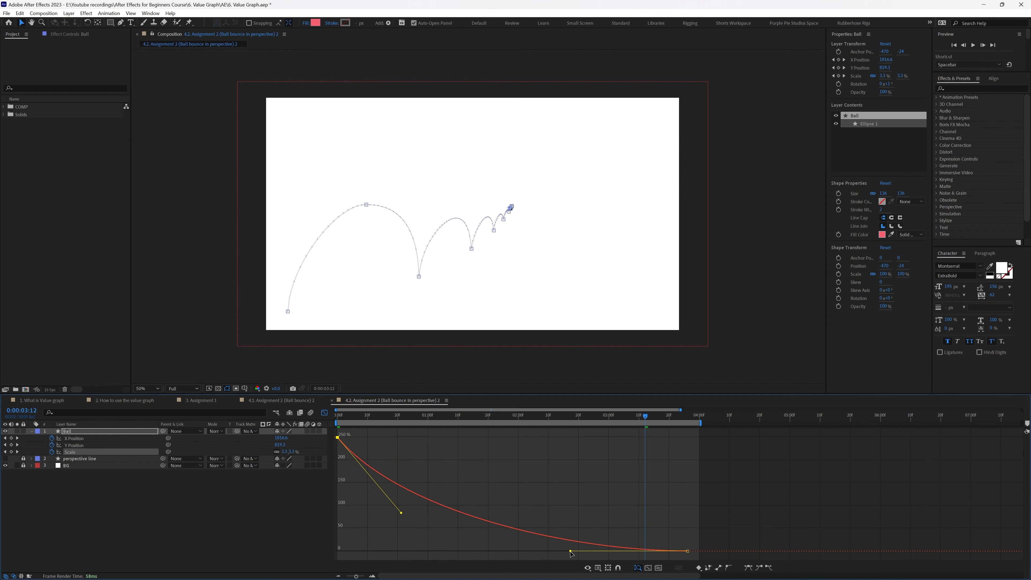
drag(571, 551, 533, 551)
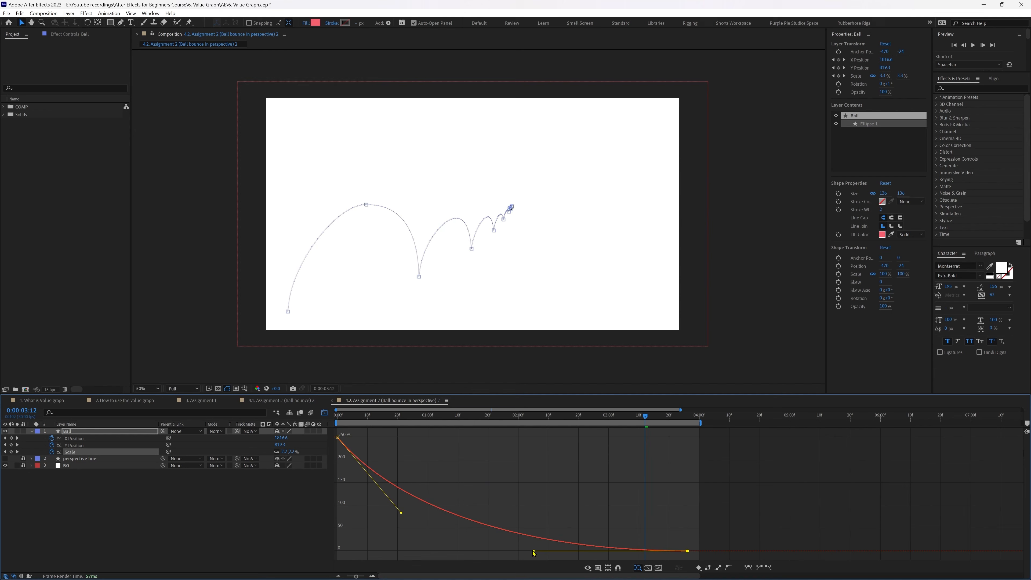
click(324, 413)
click(411, 529)
key(space)
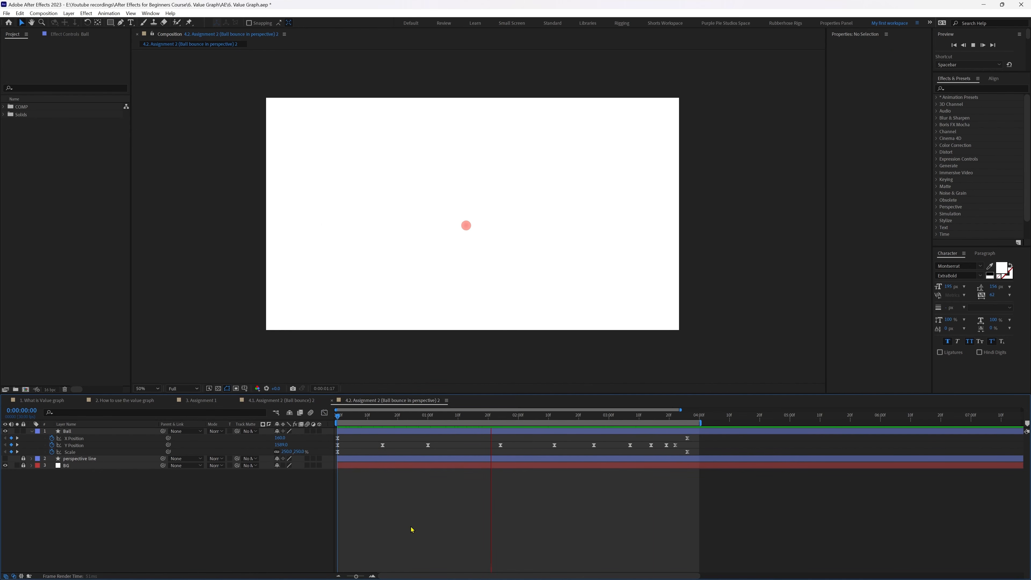